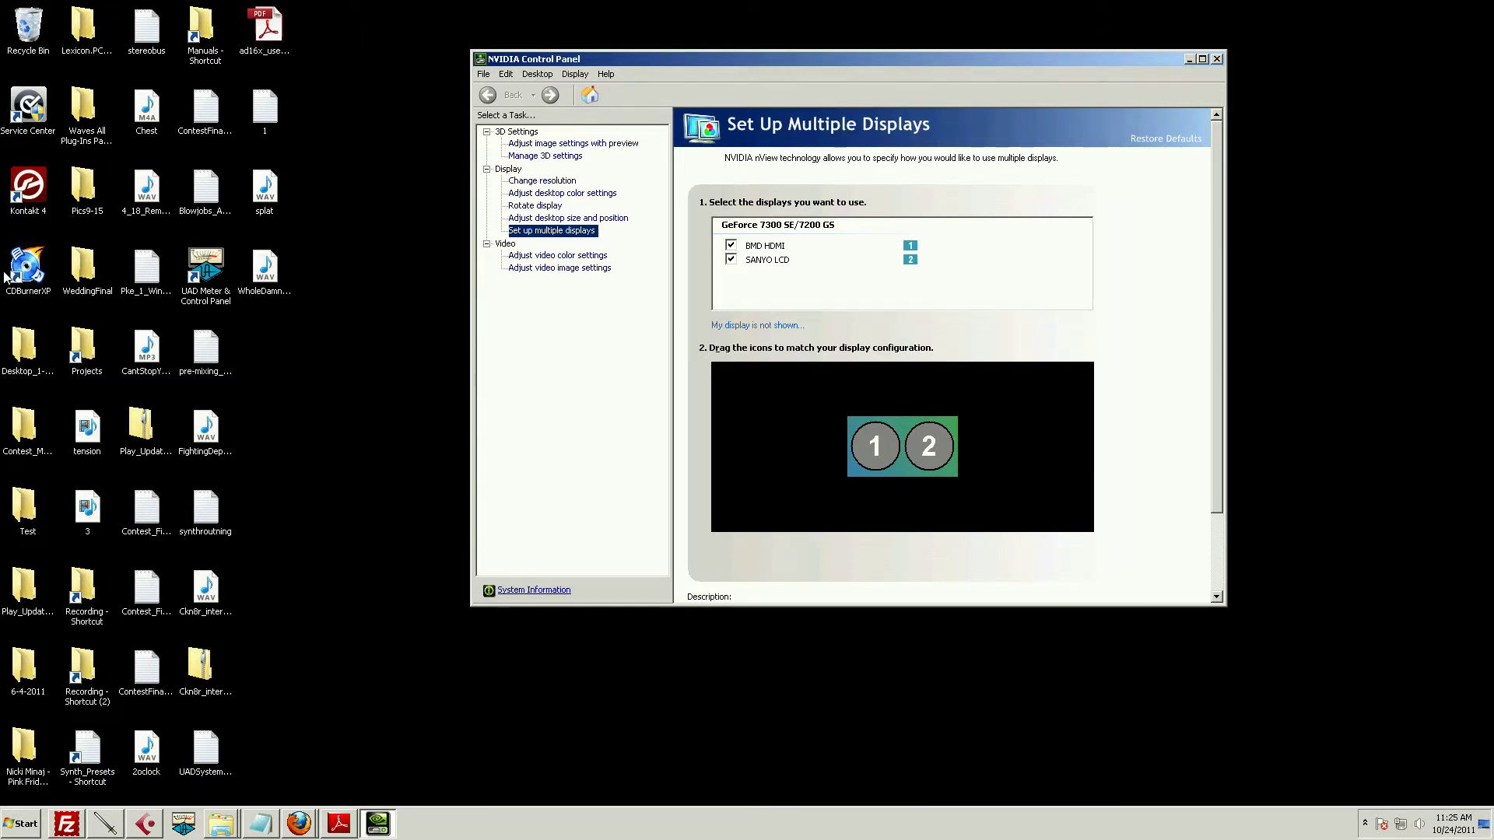
Step: Bring the Cubase project Reliance002a.cpr back to the front
click(138, 828)
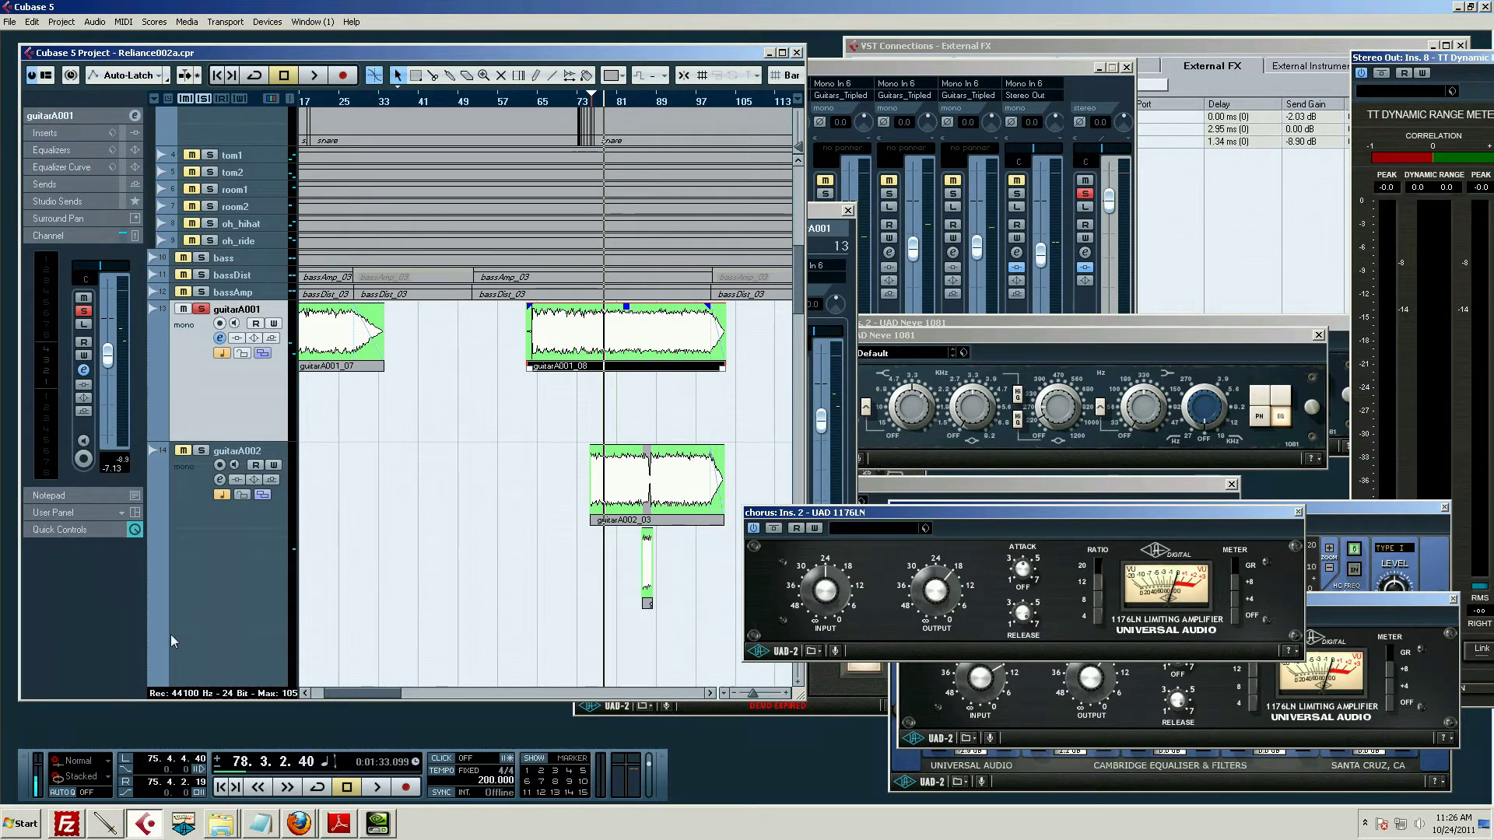
Step: Open the guitarA001_08 event on the guitarA001 track in the Sample Editor
double_click(623, 342)
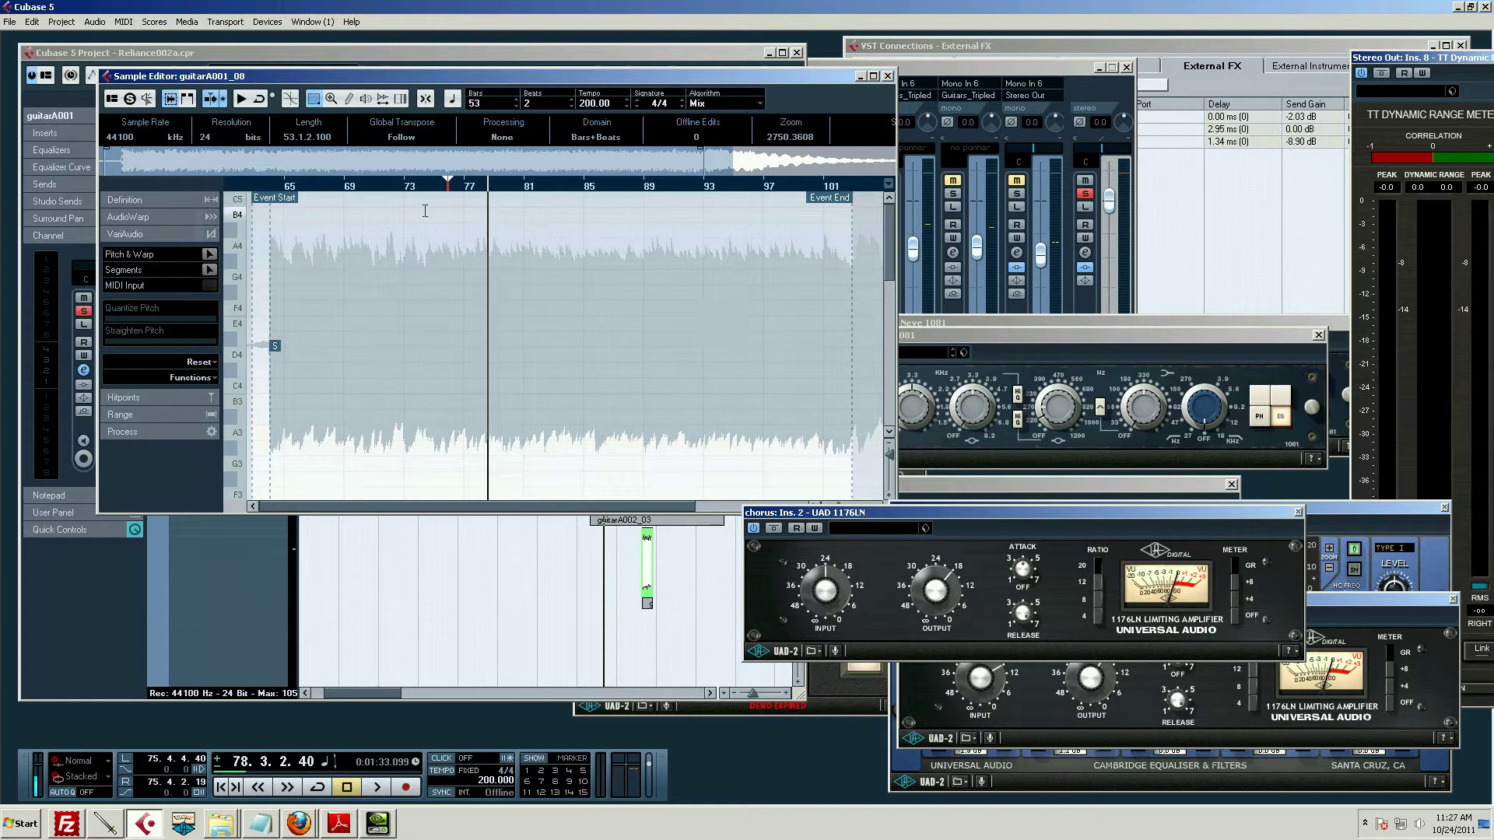
Step: Close the Sample Editor and play the guitarA001_08 passage from around bar 63
drag(426, 194, 429, 160)
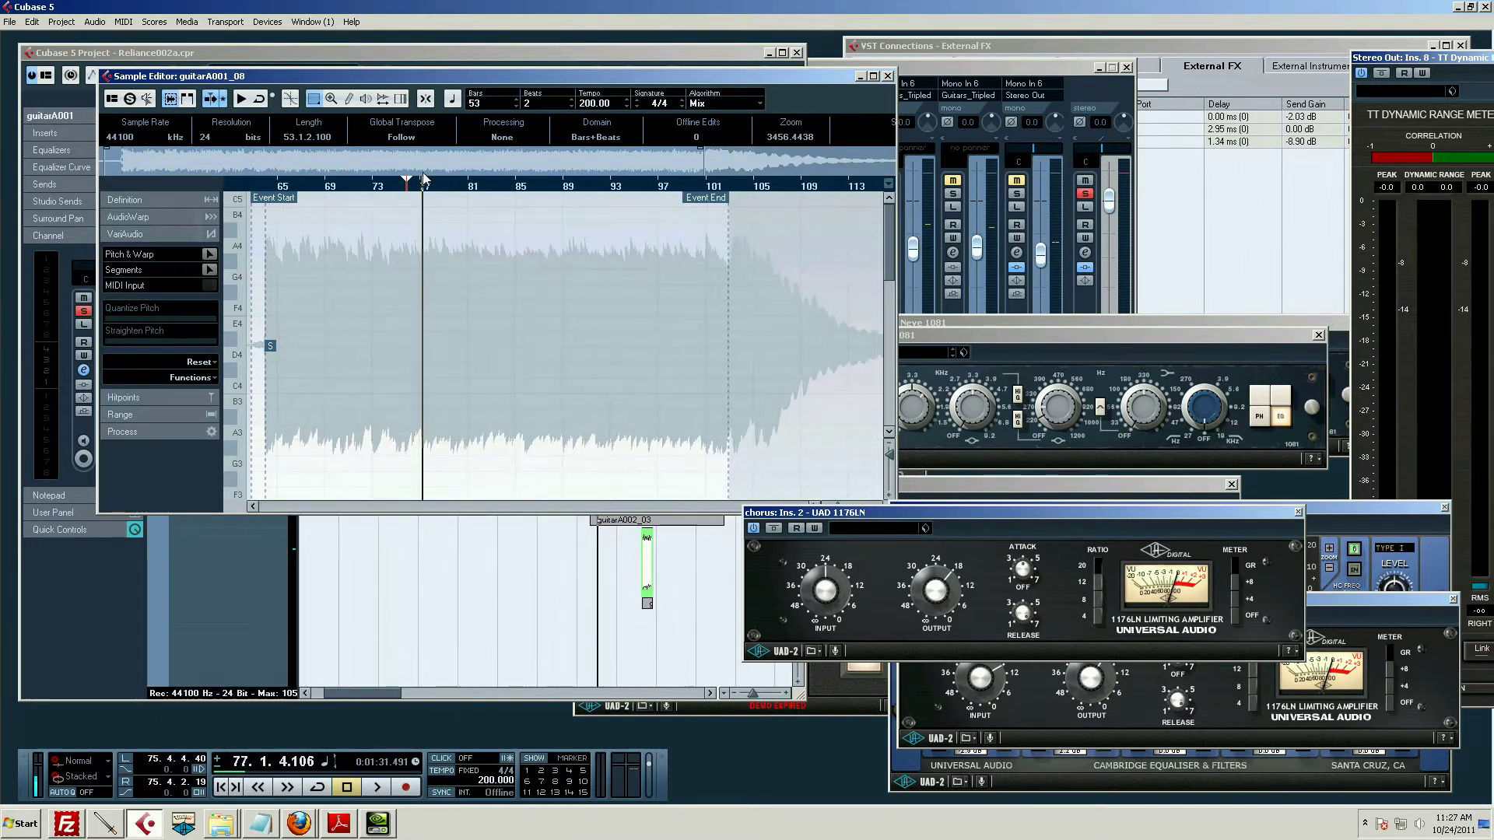
click(886, 75)
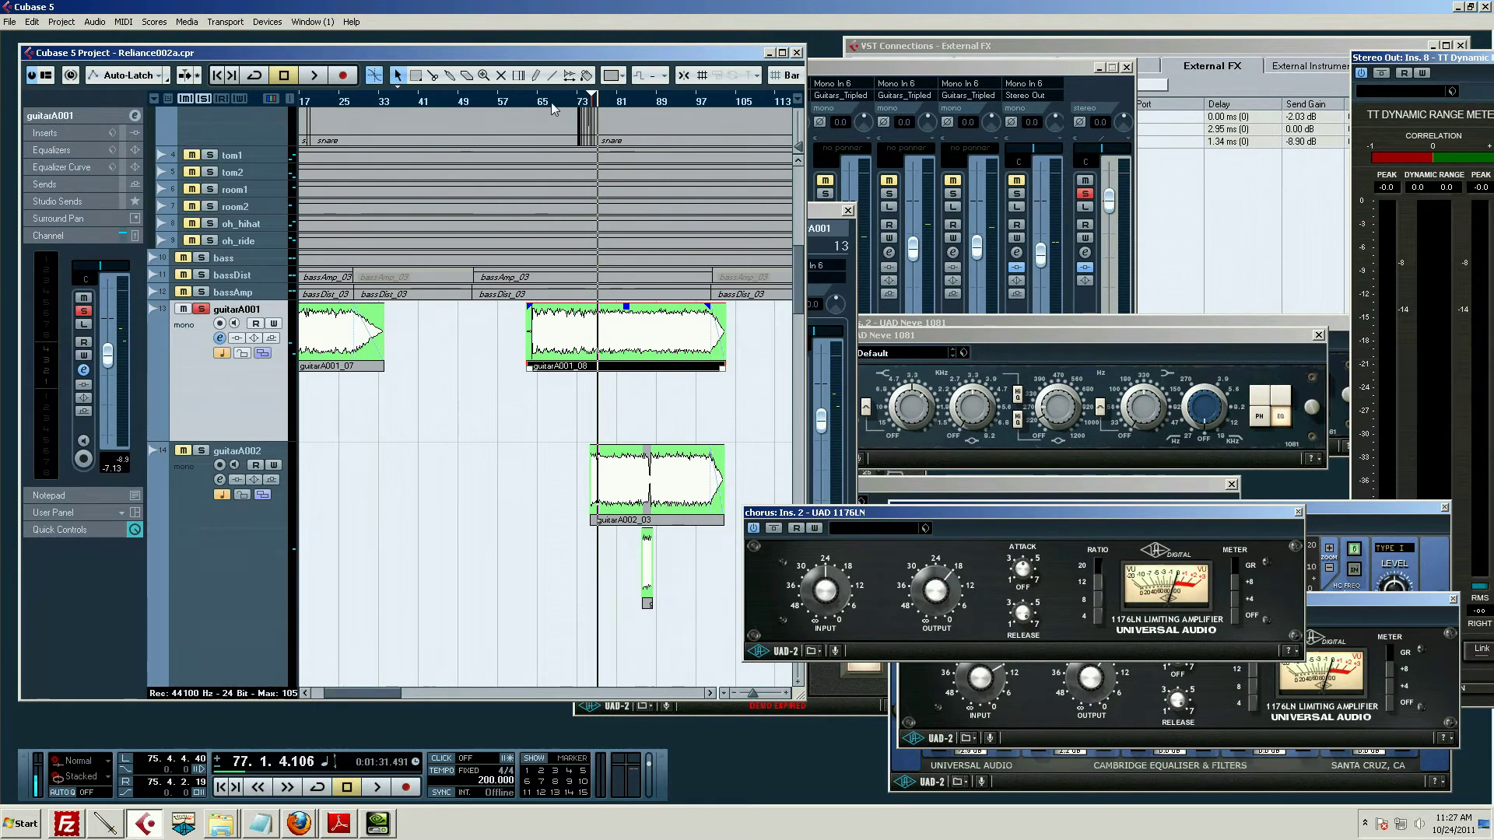
drag(552, 109, 518, 117)
key(space)
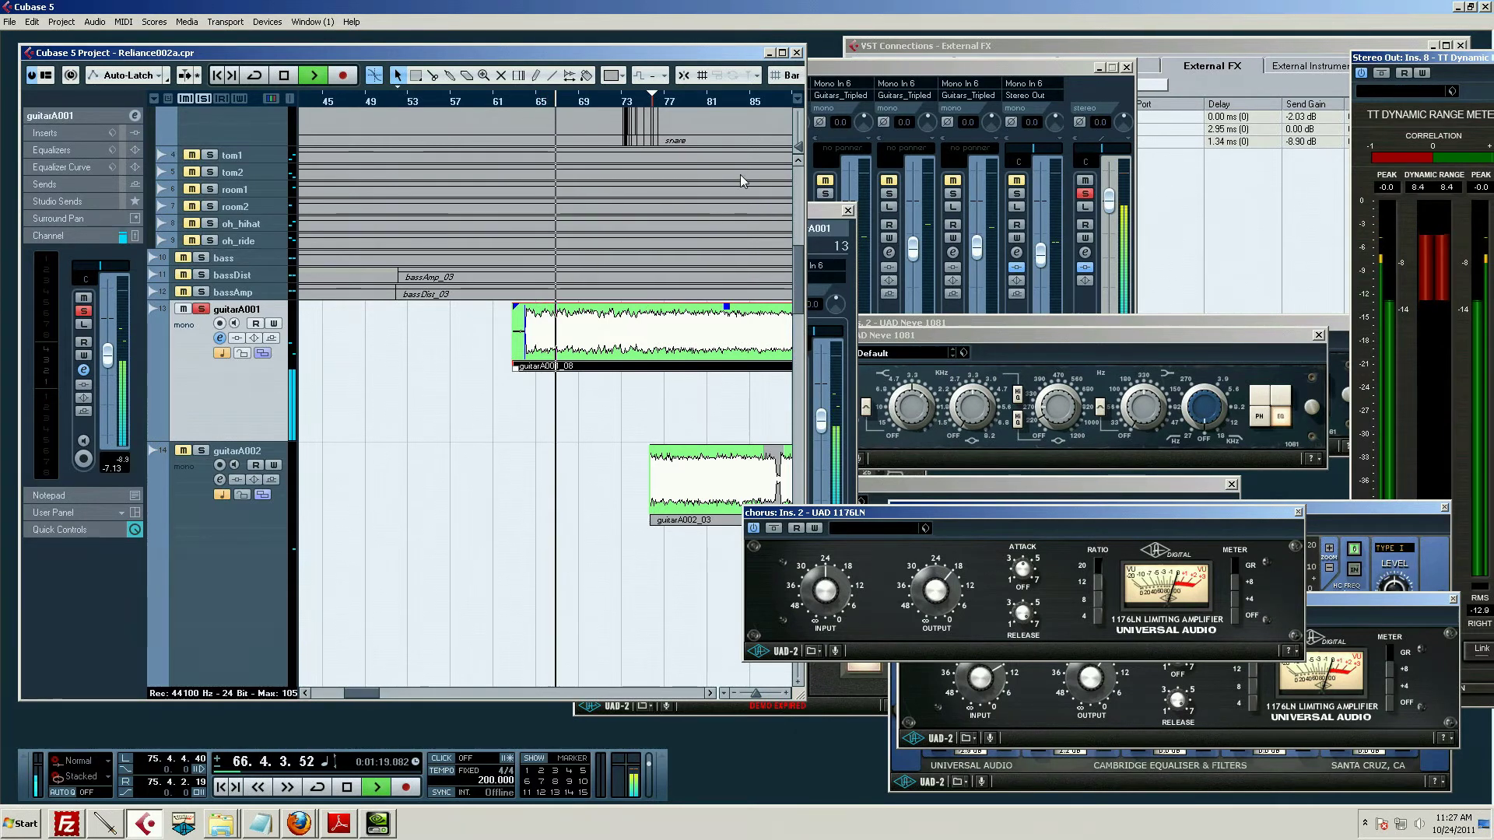
key(space)
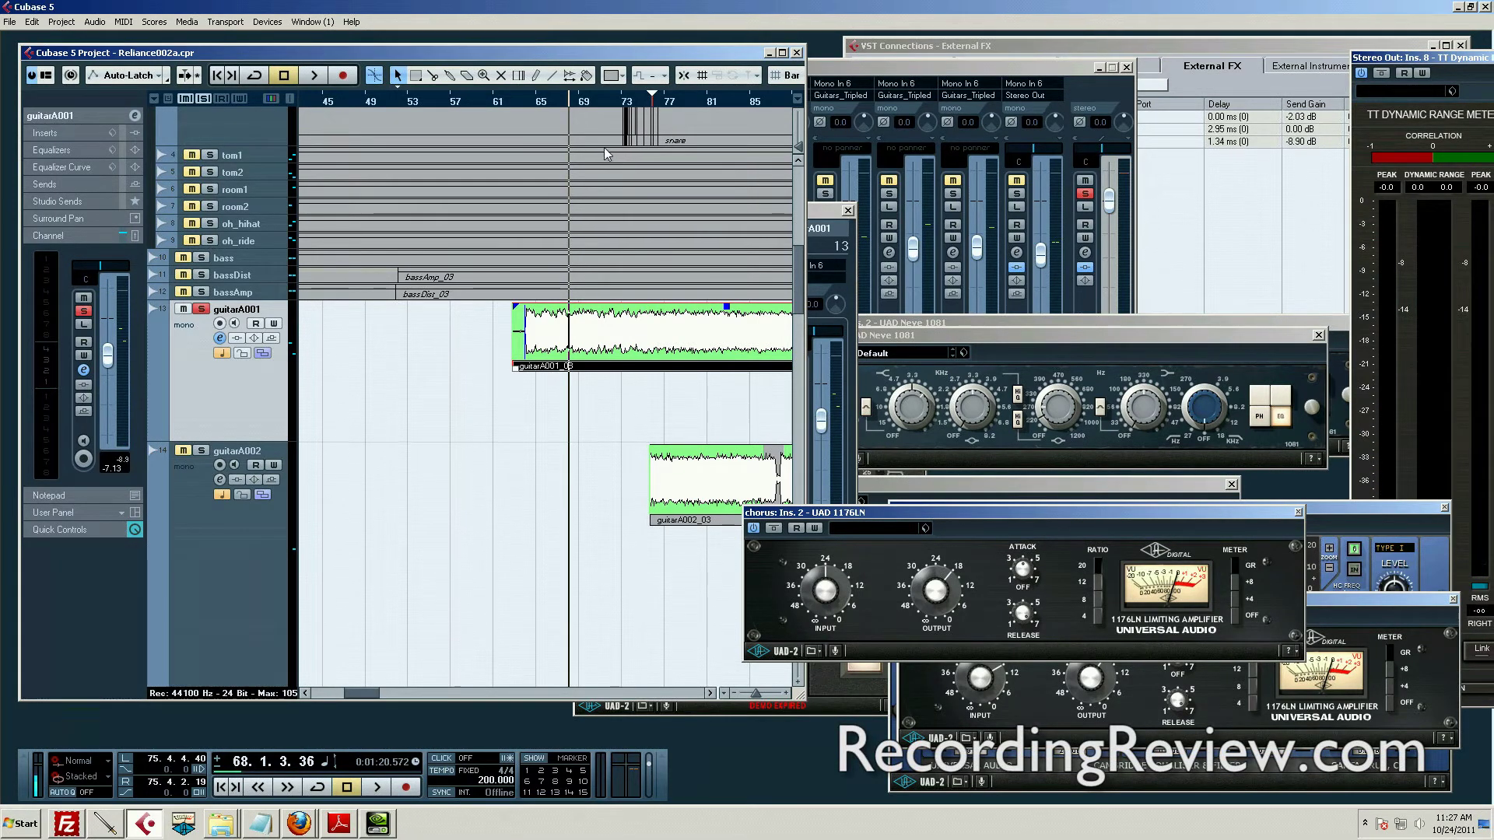
Step: Split guitarA001_08 just before the guitar attack near bar 64 and erase the empty front part
click(523, 110)
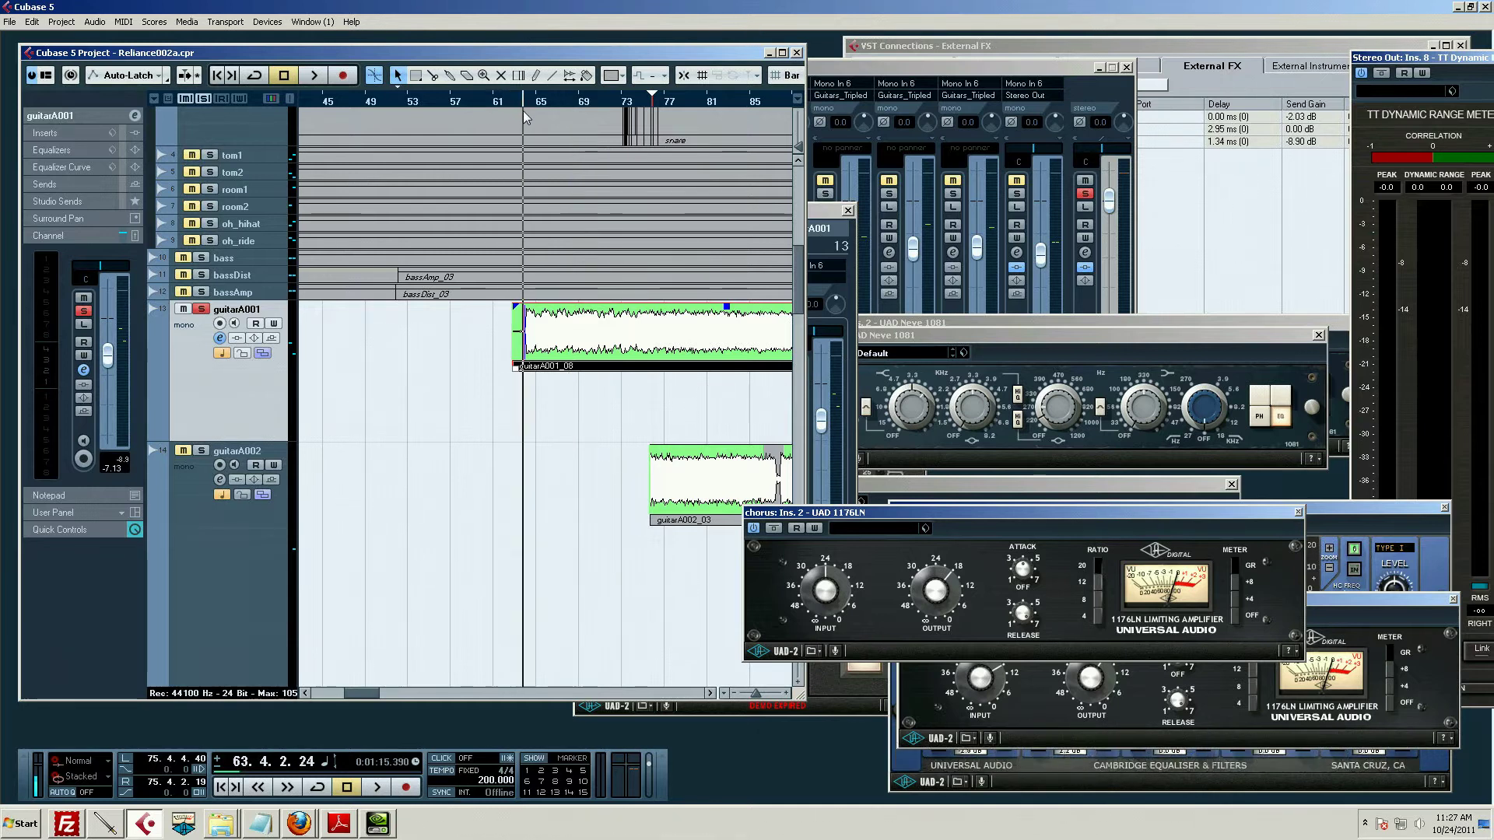
mouse_move(523, 110)
mouse_down()
mouse_move(498, 110)
mouse_move(501, 126)
mouse_up()
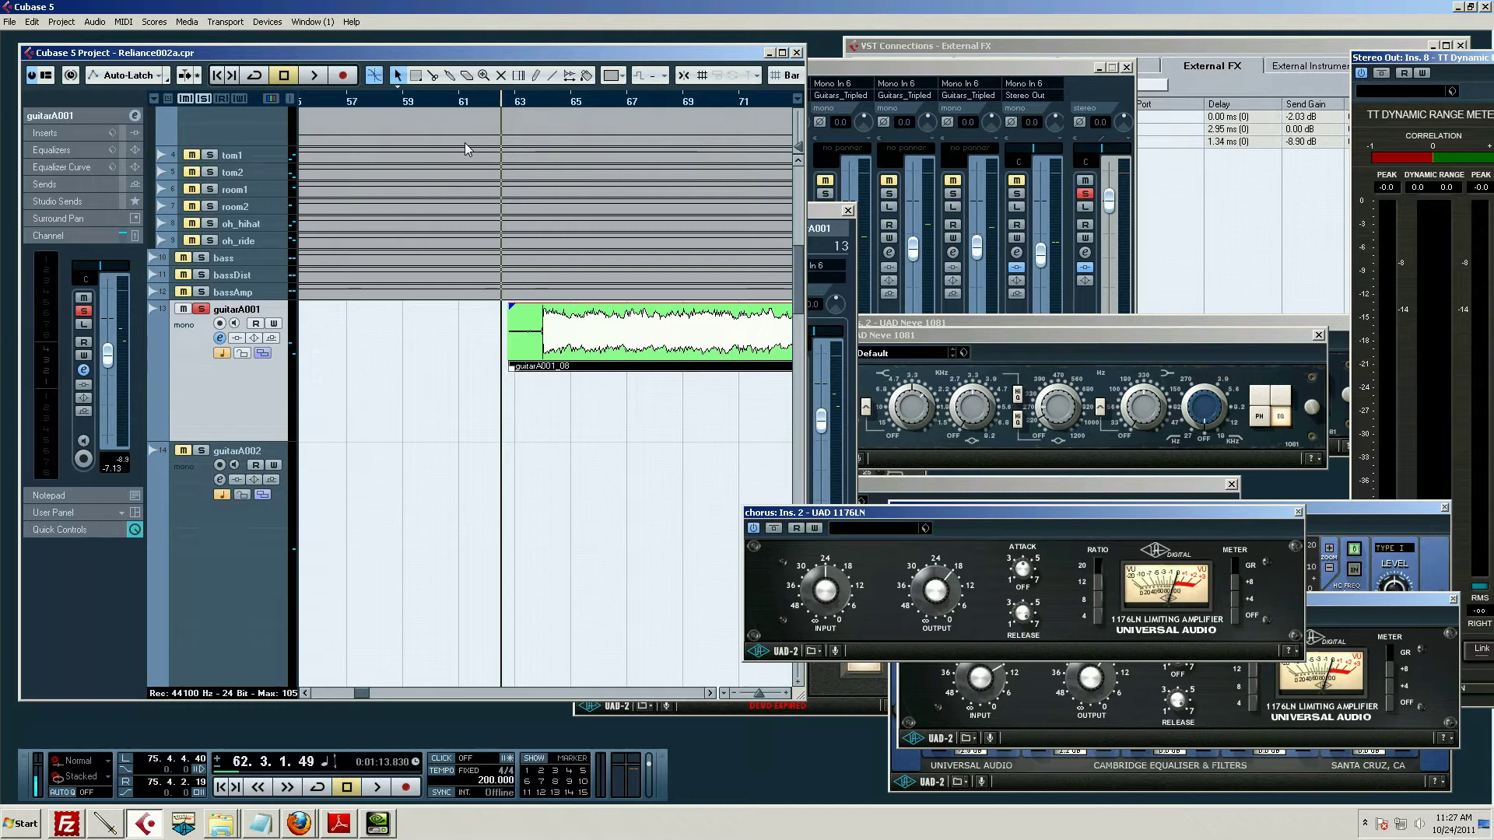
drag(549, 104, 521, 206)
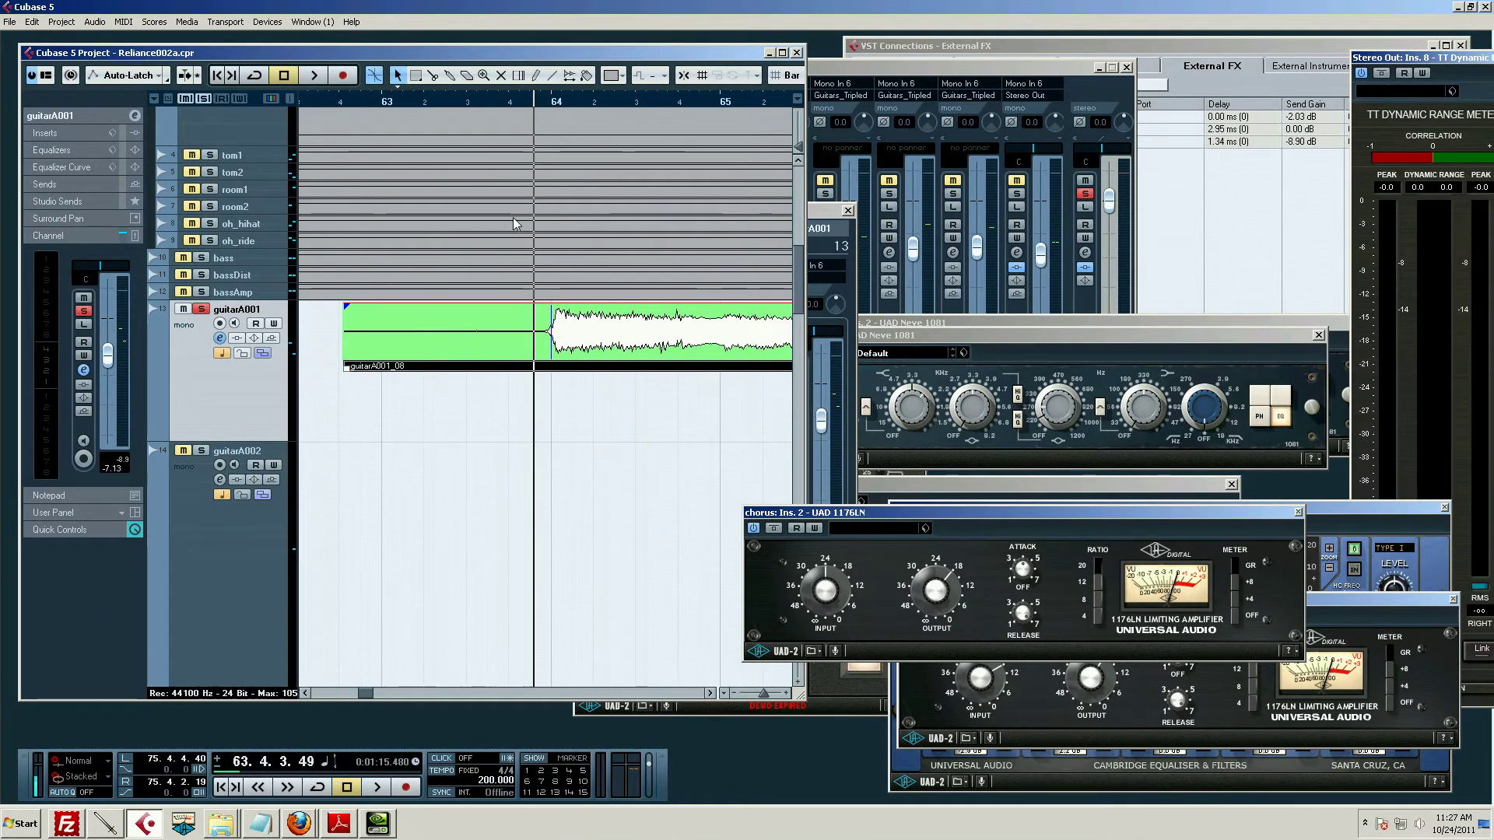
key(3)
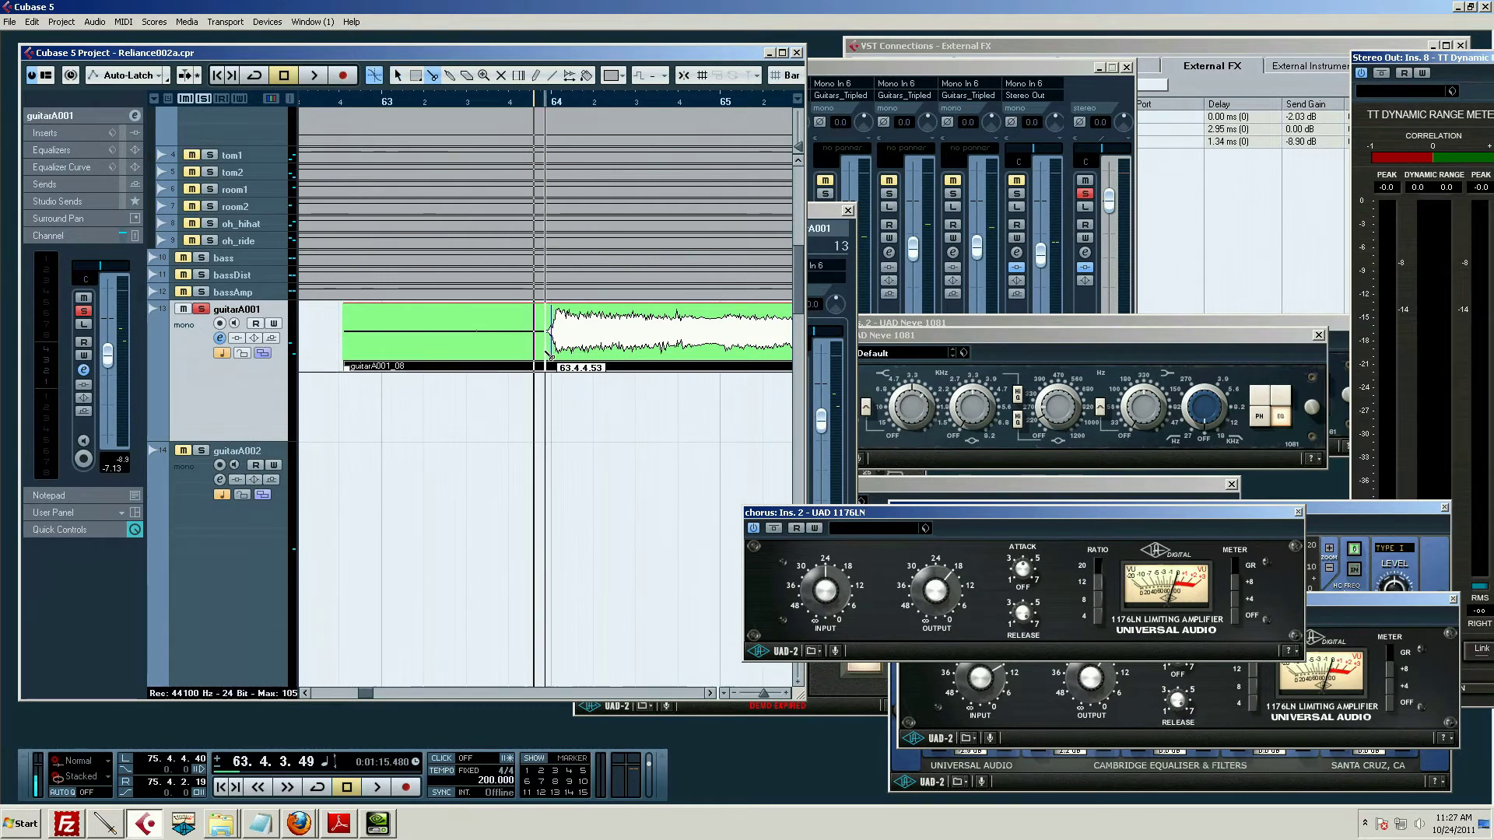
click(548, 356)
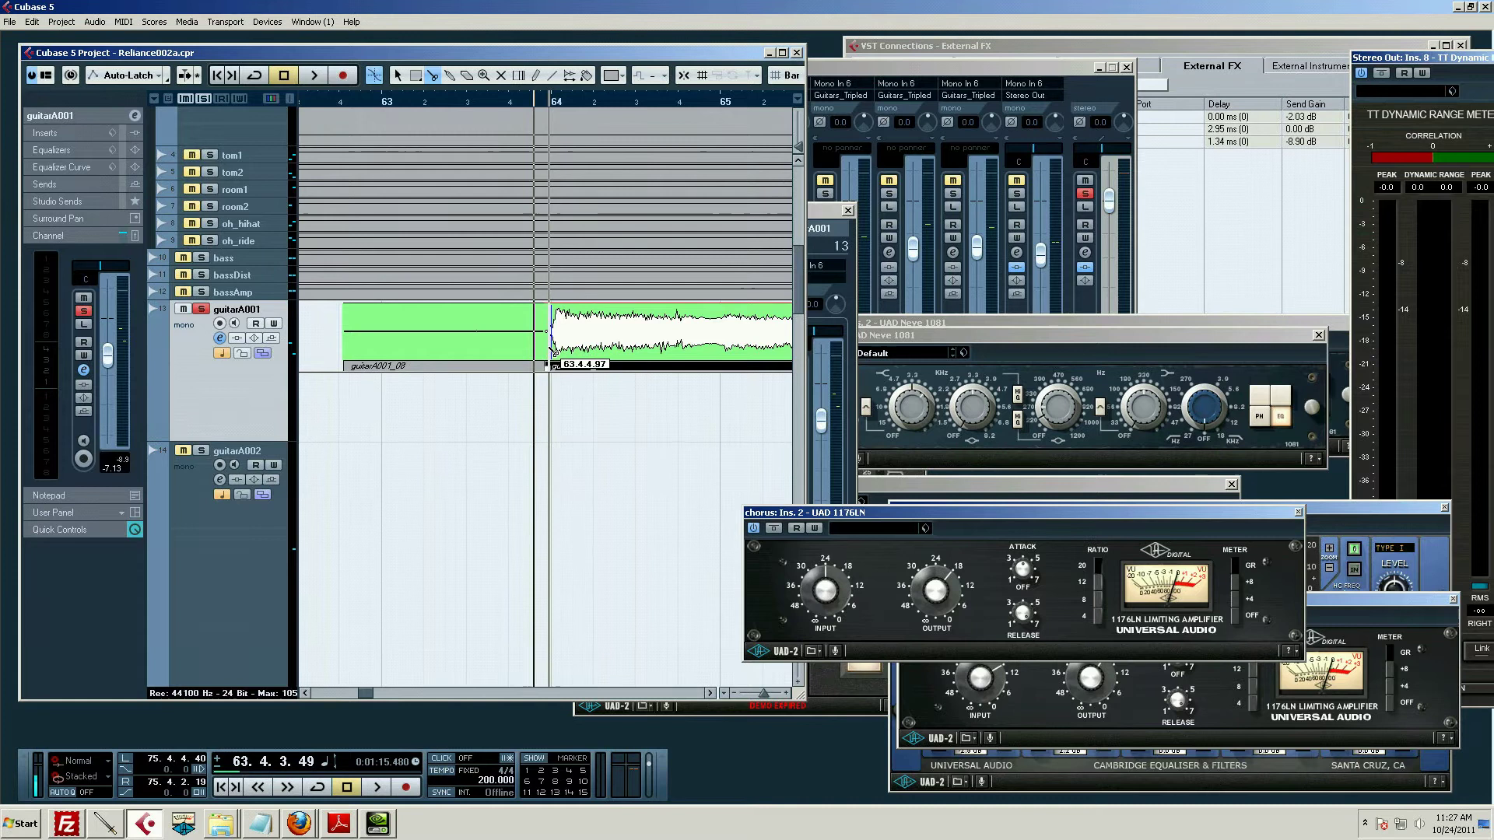
key(5)
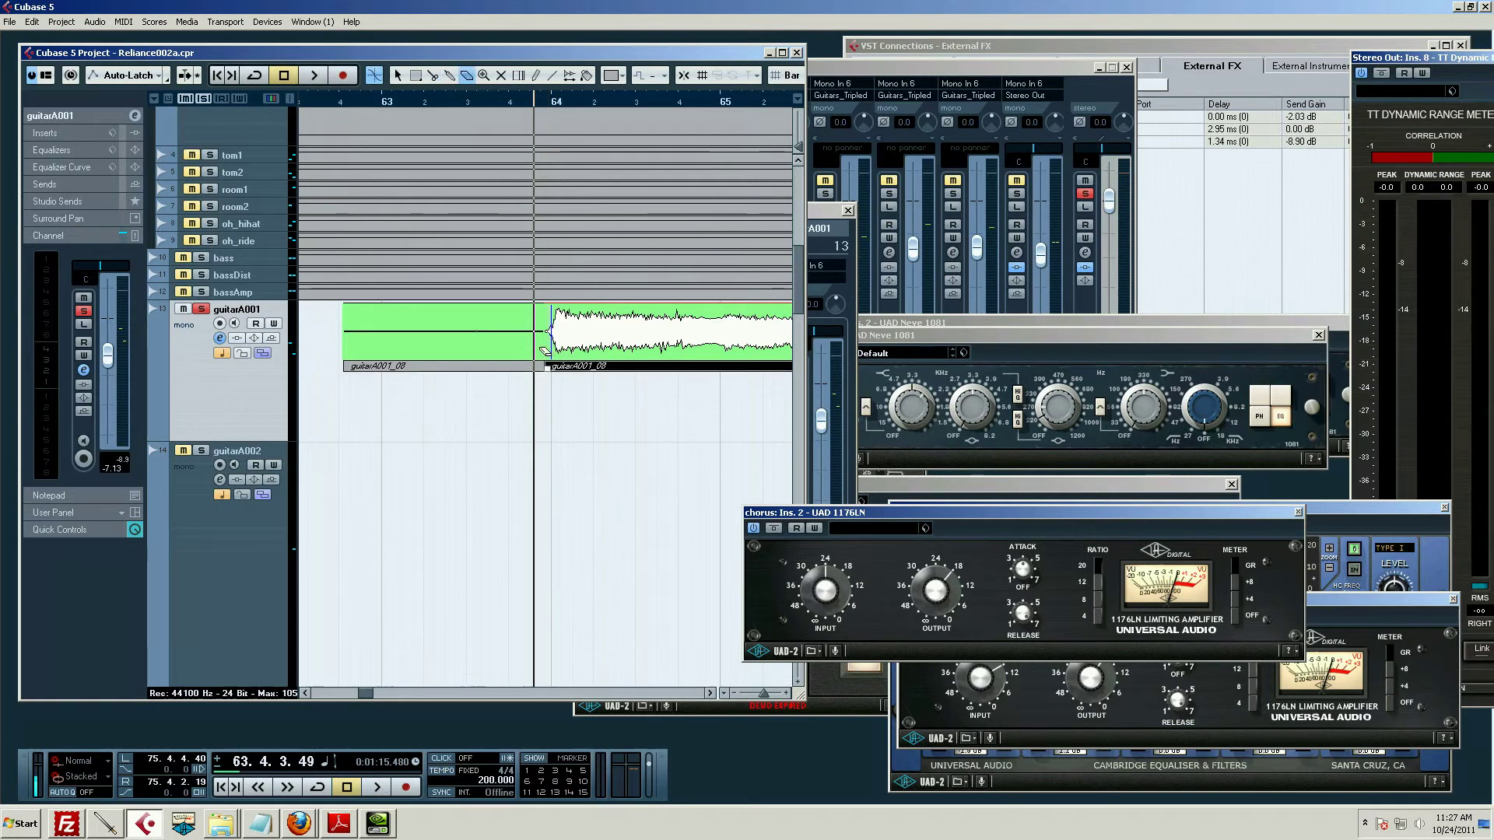
click(491, 345)
Step: Select the trimmed guitarA001_08 event and play it back from its new start
key(1)
click(548, 307)
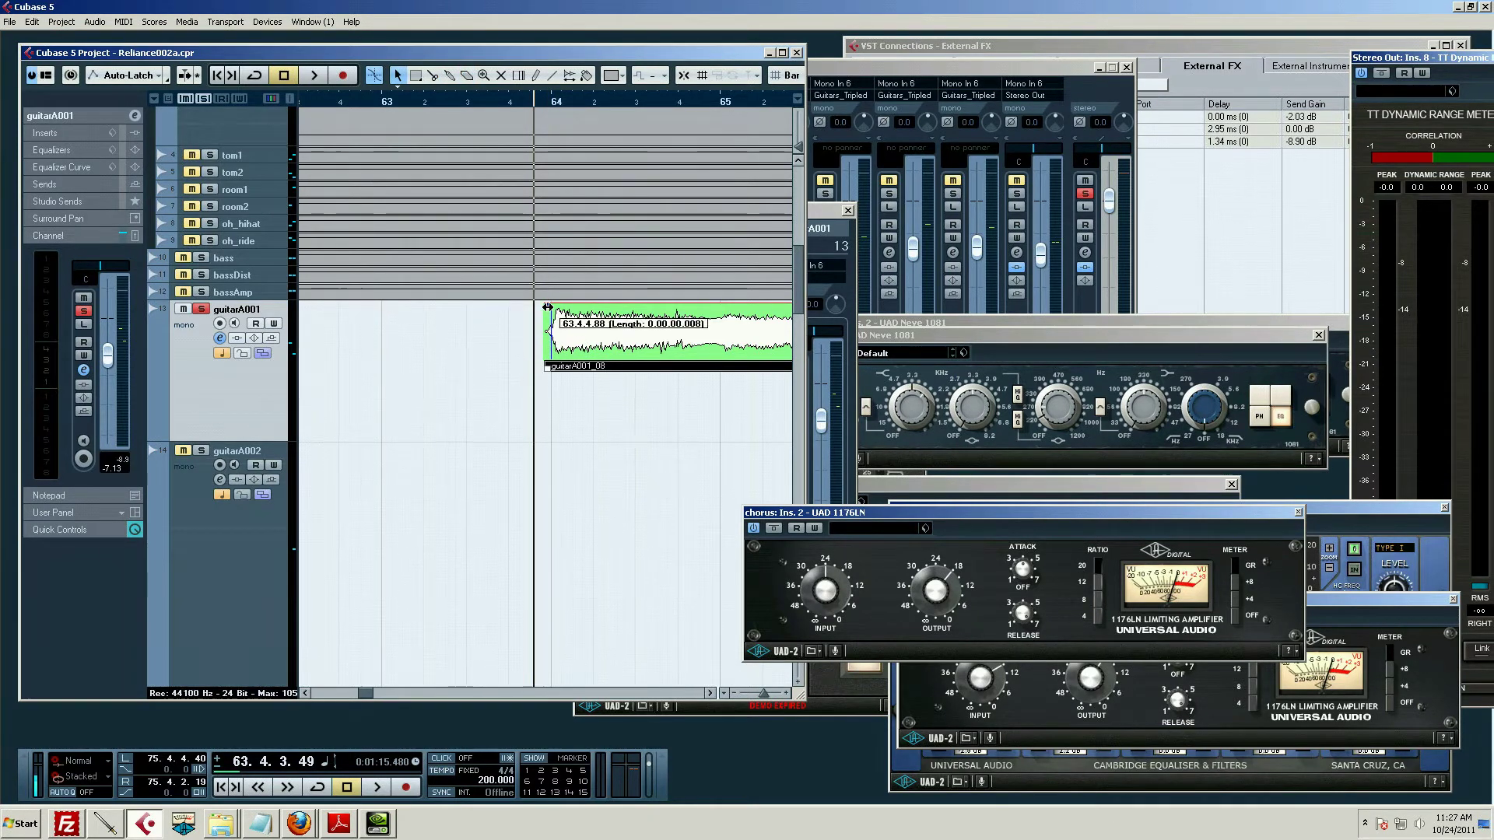
key(space)
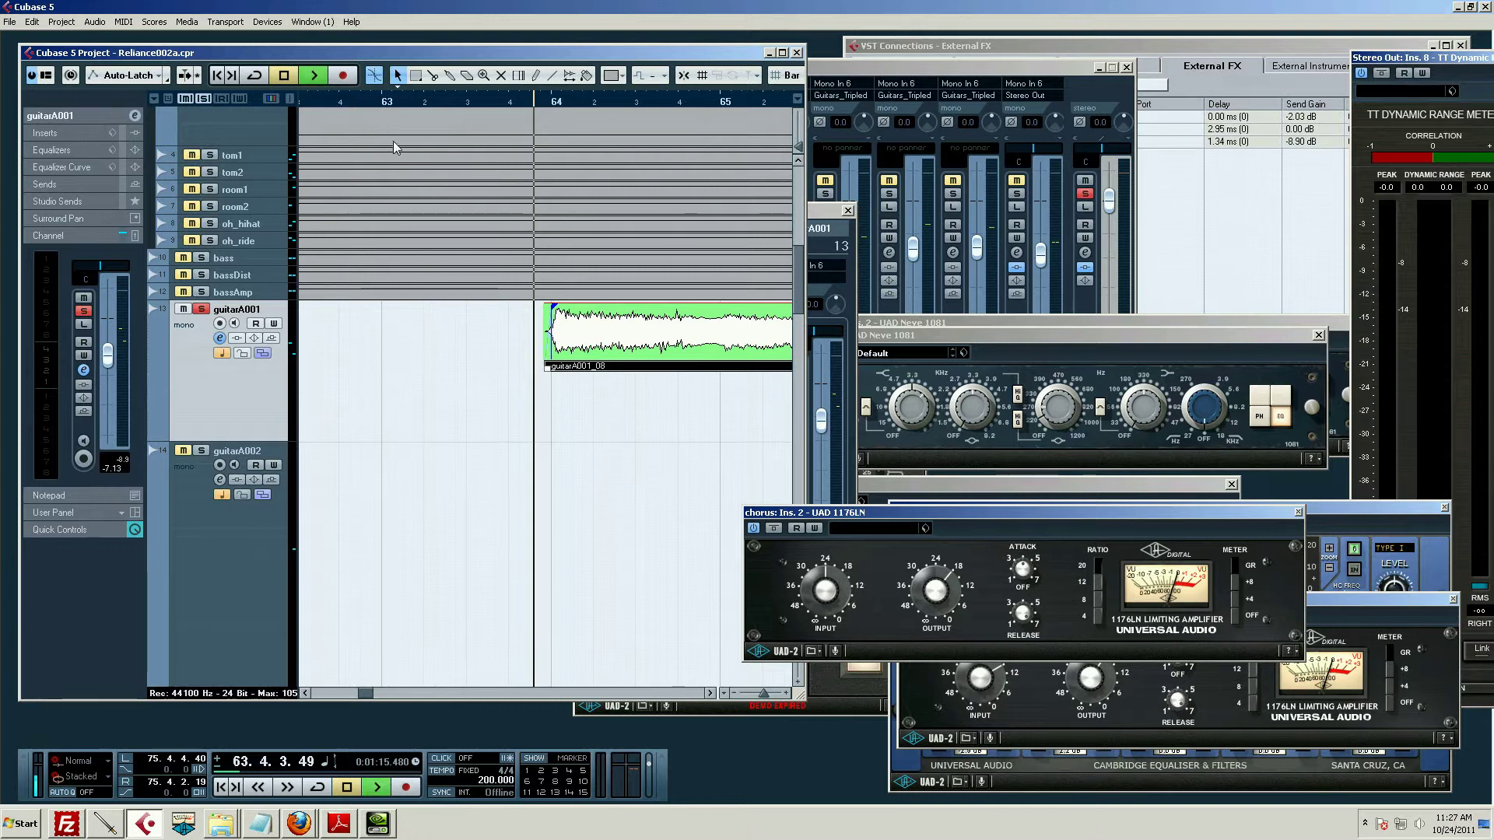
key(space)
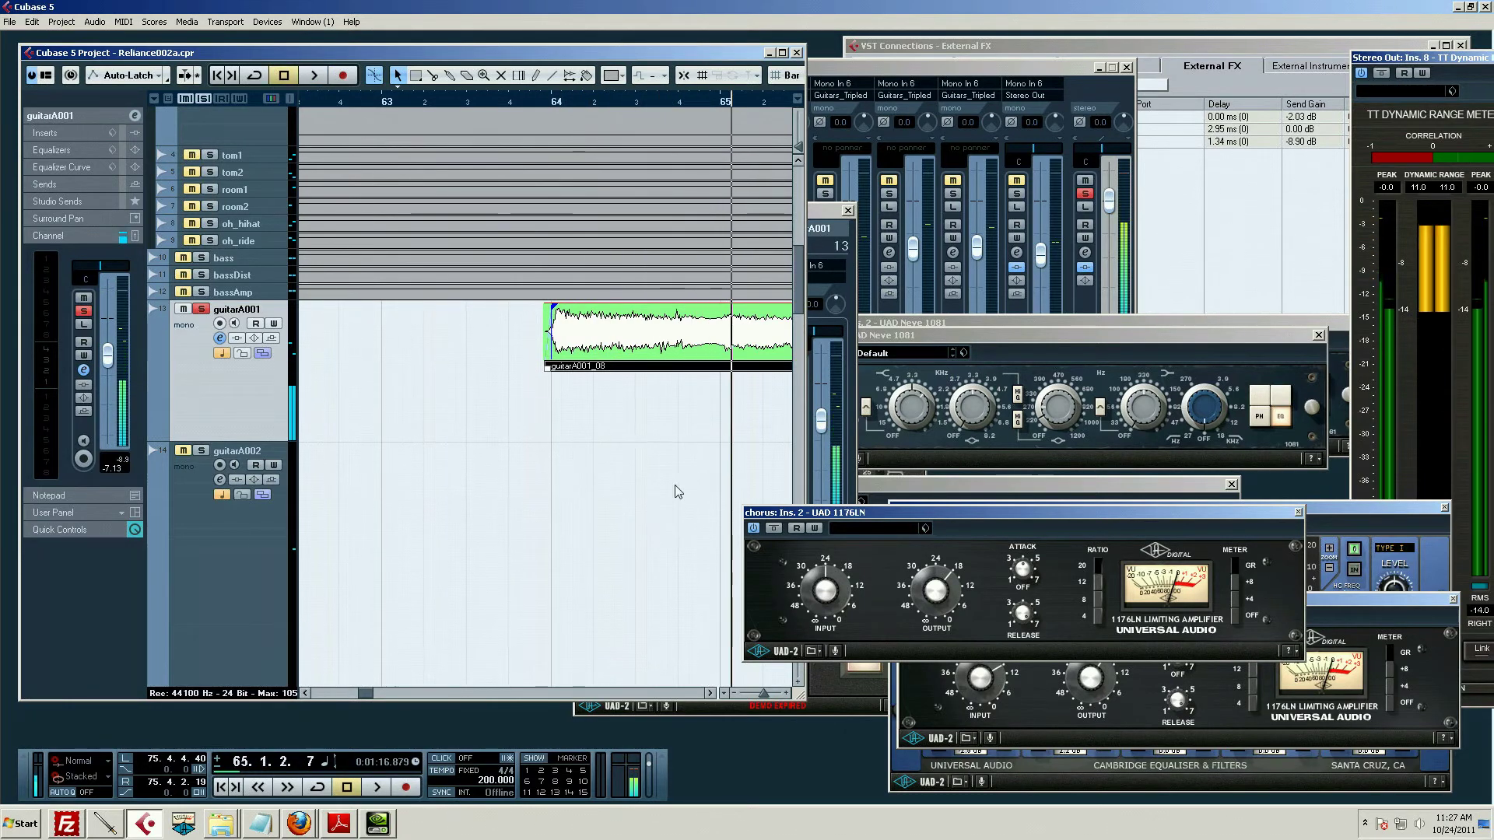
drag(764, 695, 757, 694)
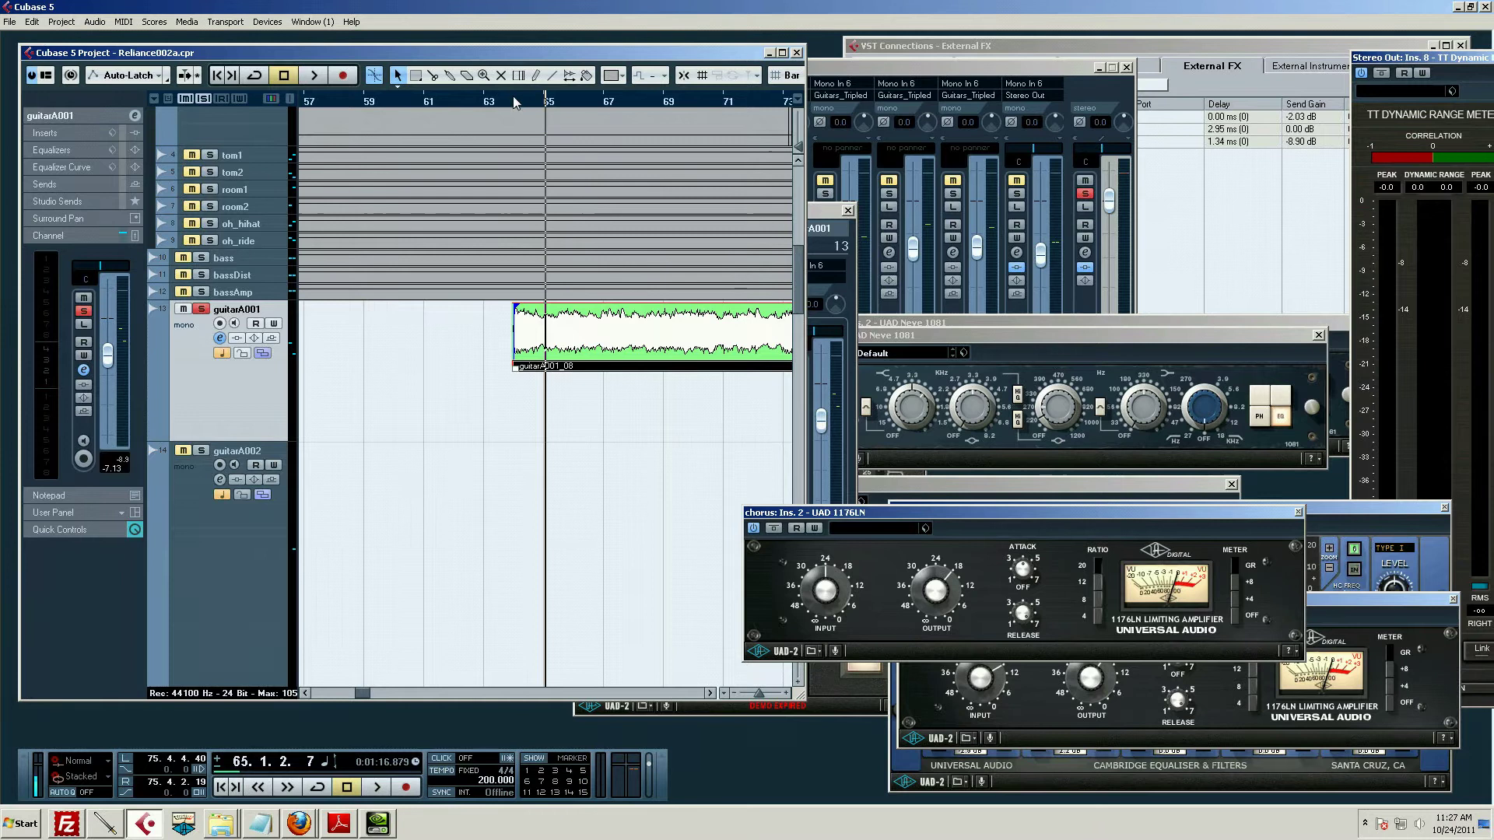
drag(514, 101, 516, 113)
Step: In the Sample Editor, align the snap point with the event start just before the guitar attack
double_click(592, 341)
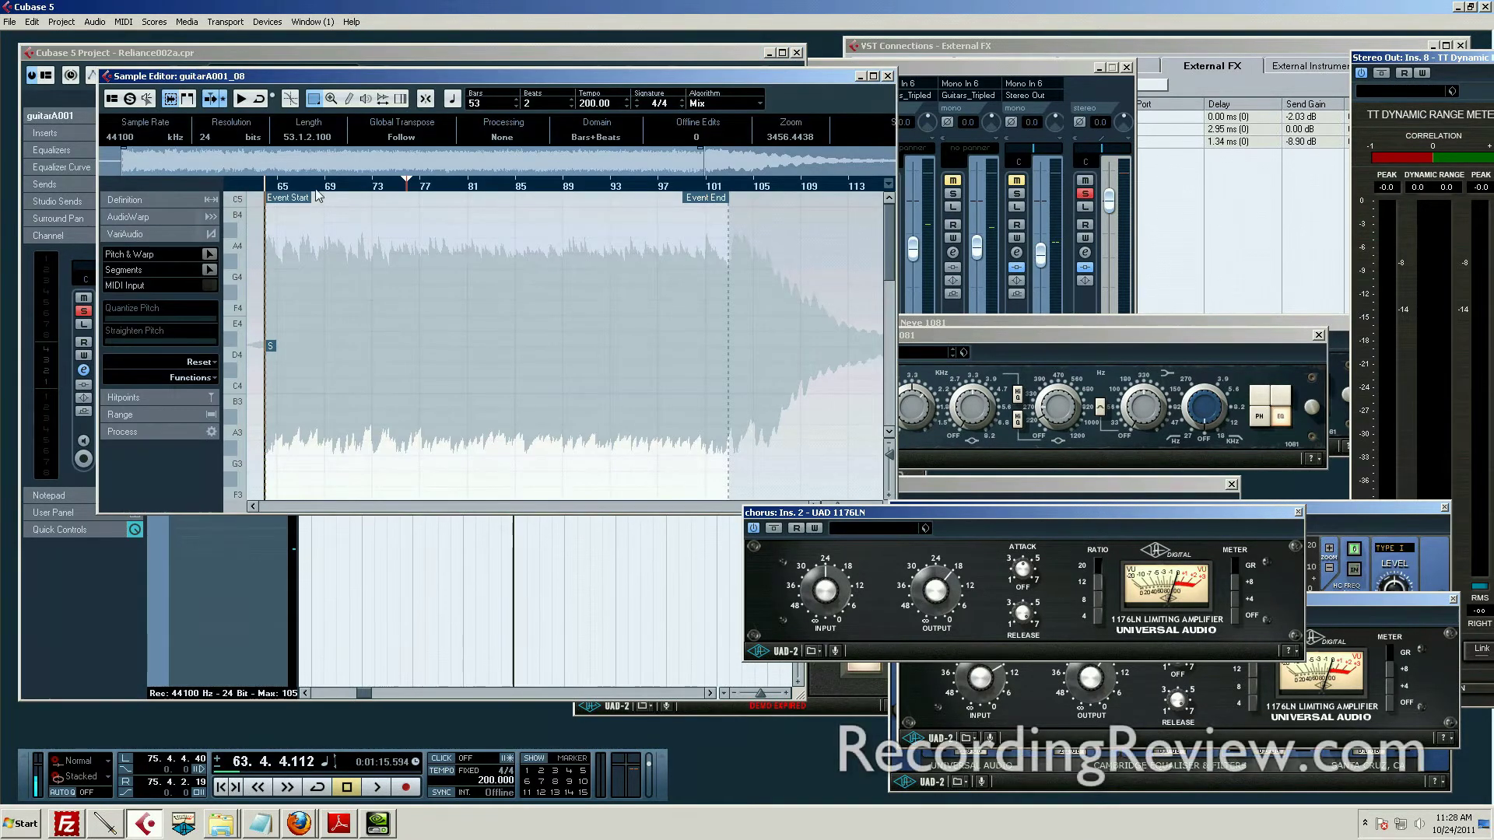
click(269, 201)
mouse_move(269, 201)
mouse_down()
mouse_move(239, 209)
mouse_move(260, 216)
mouse_up()
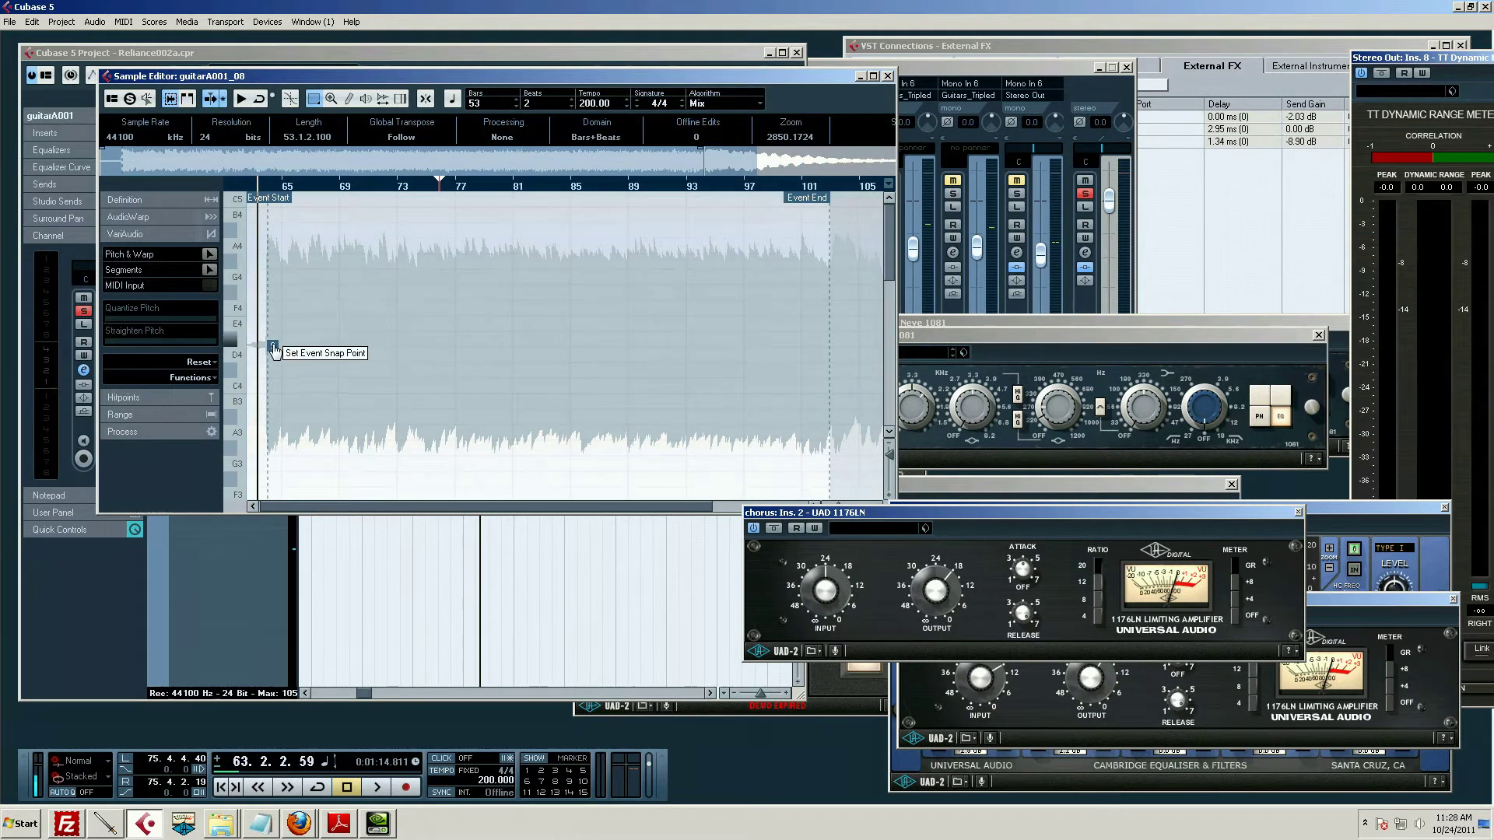
drag(272, 347, 254, 351)
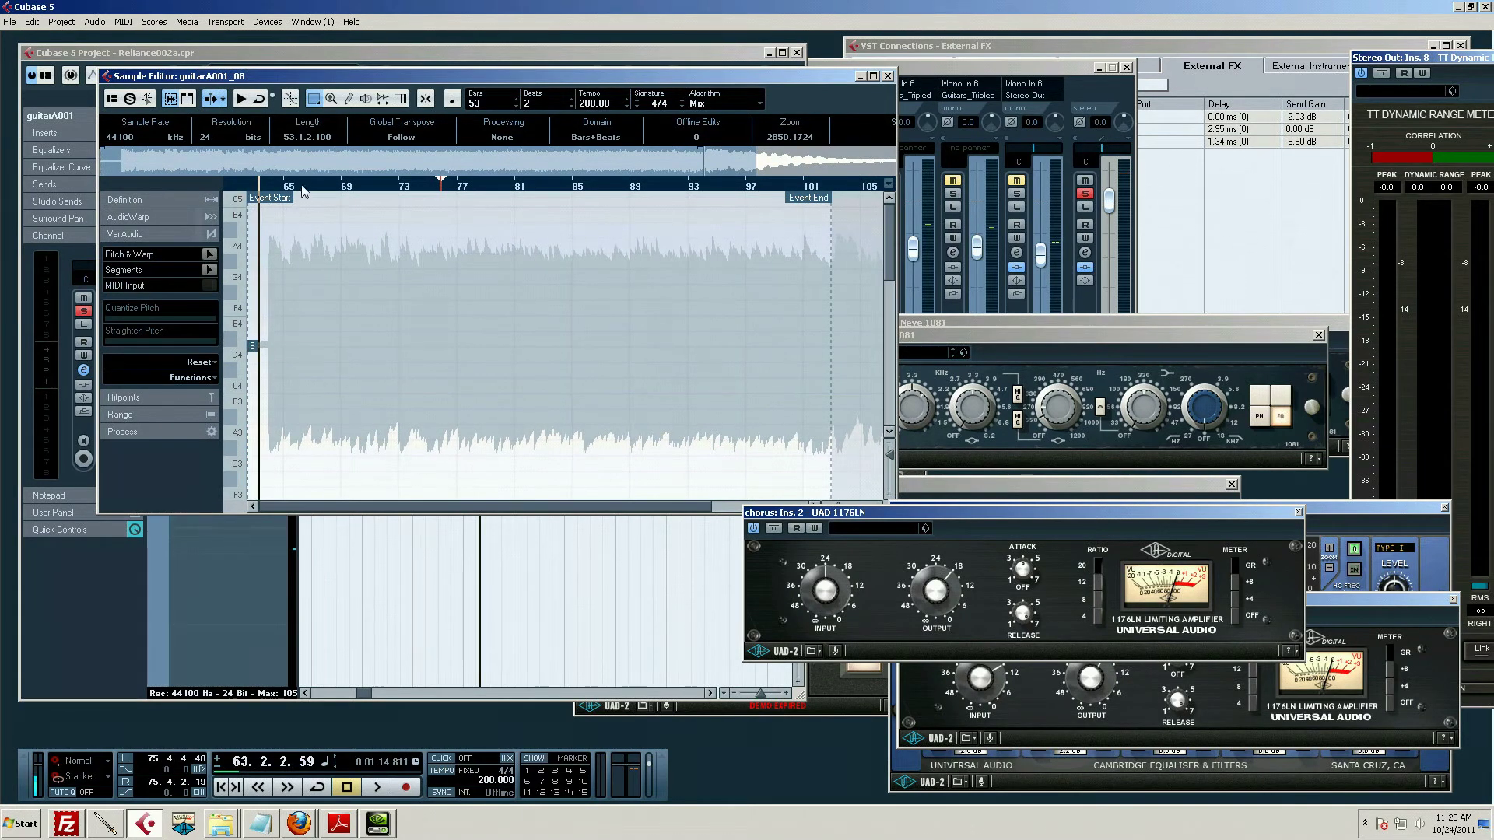
drag(243, 203, 271, 198)
Step: Zoom in on bars 63–80, solo the edited event and play it back
key(h)
key(h)
key(h)
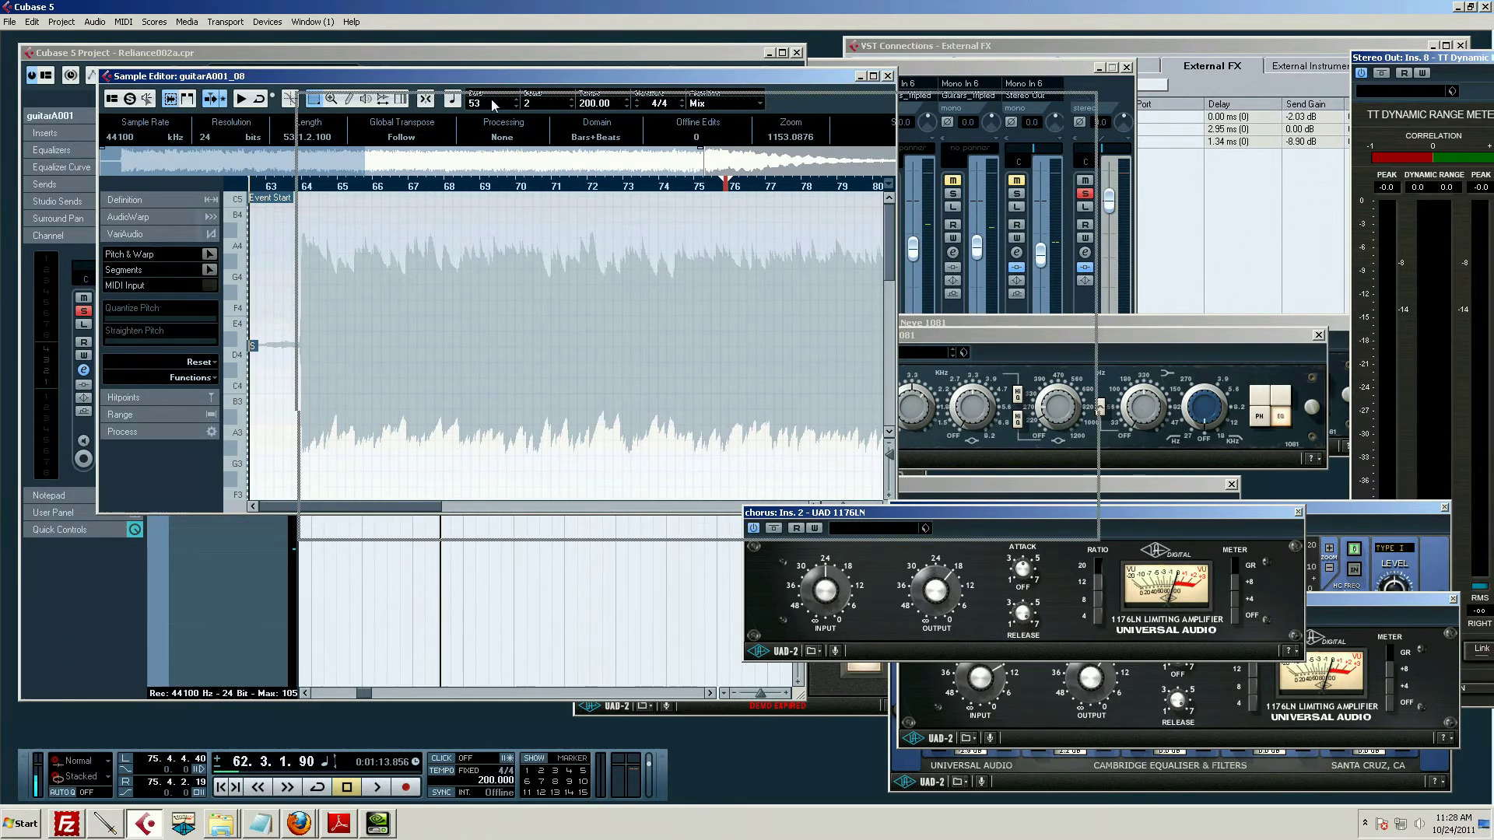
drag(295, 78, 598, 117)
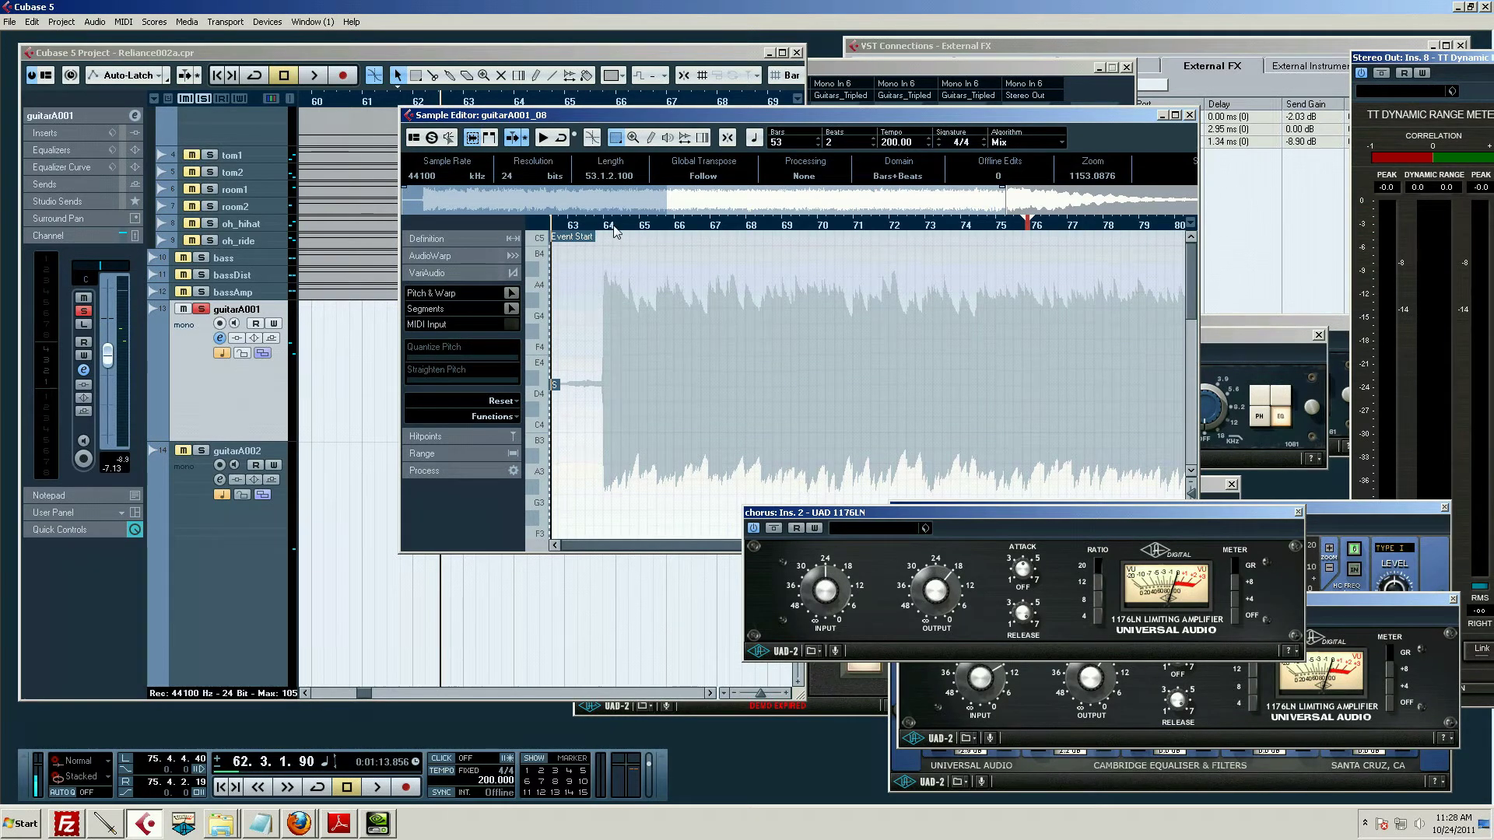
click(431, 140)
key(space)
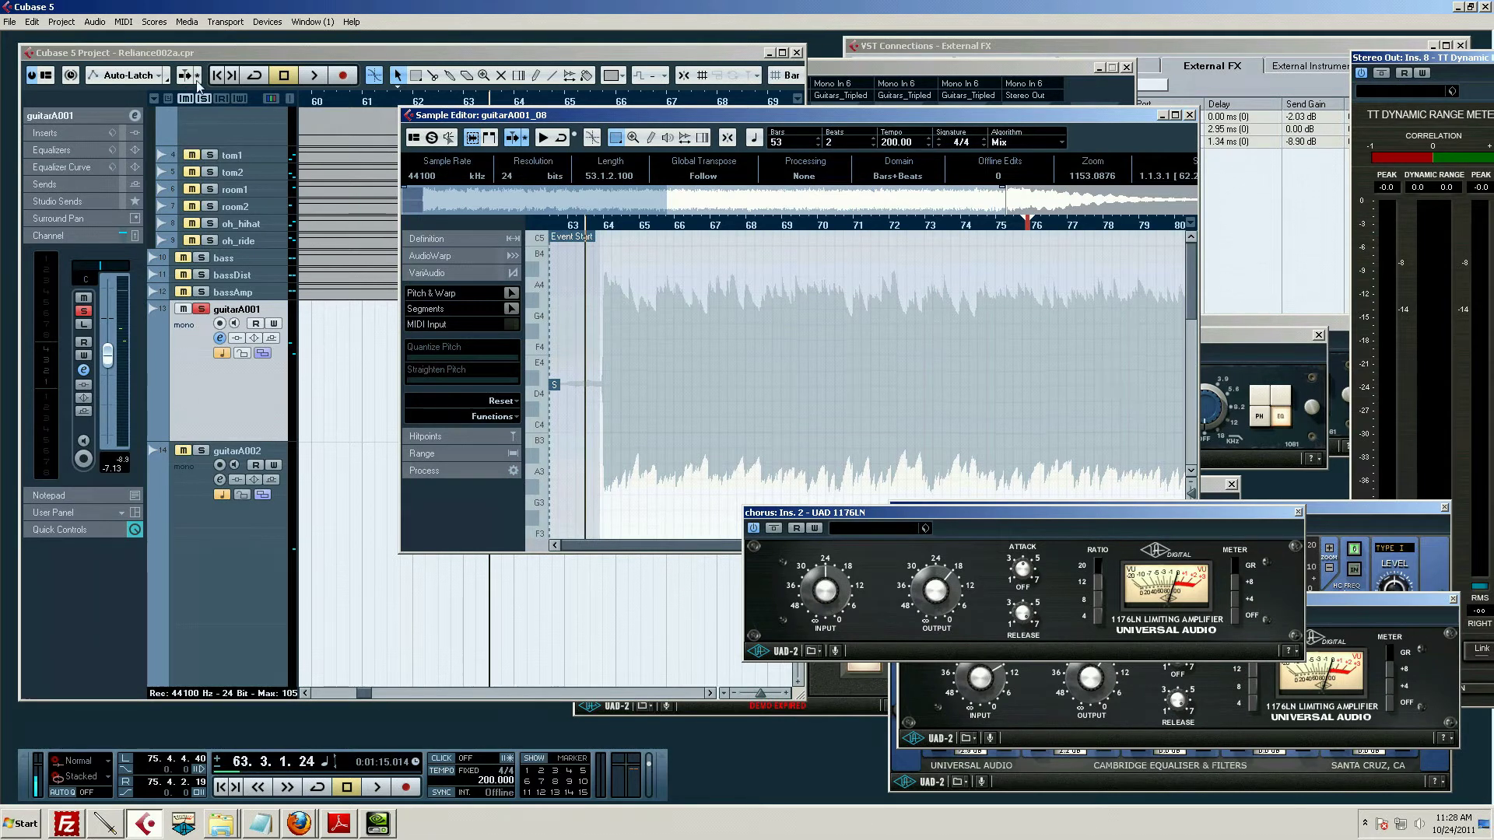
Step: Apply an offline Gain of -50.00 dB to guitarA001_08 via Audio > Process > Gain
click(61, 22)
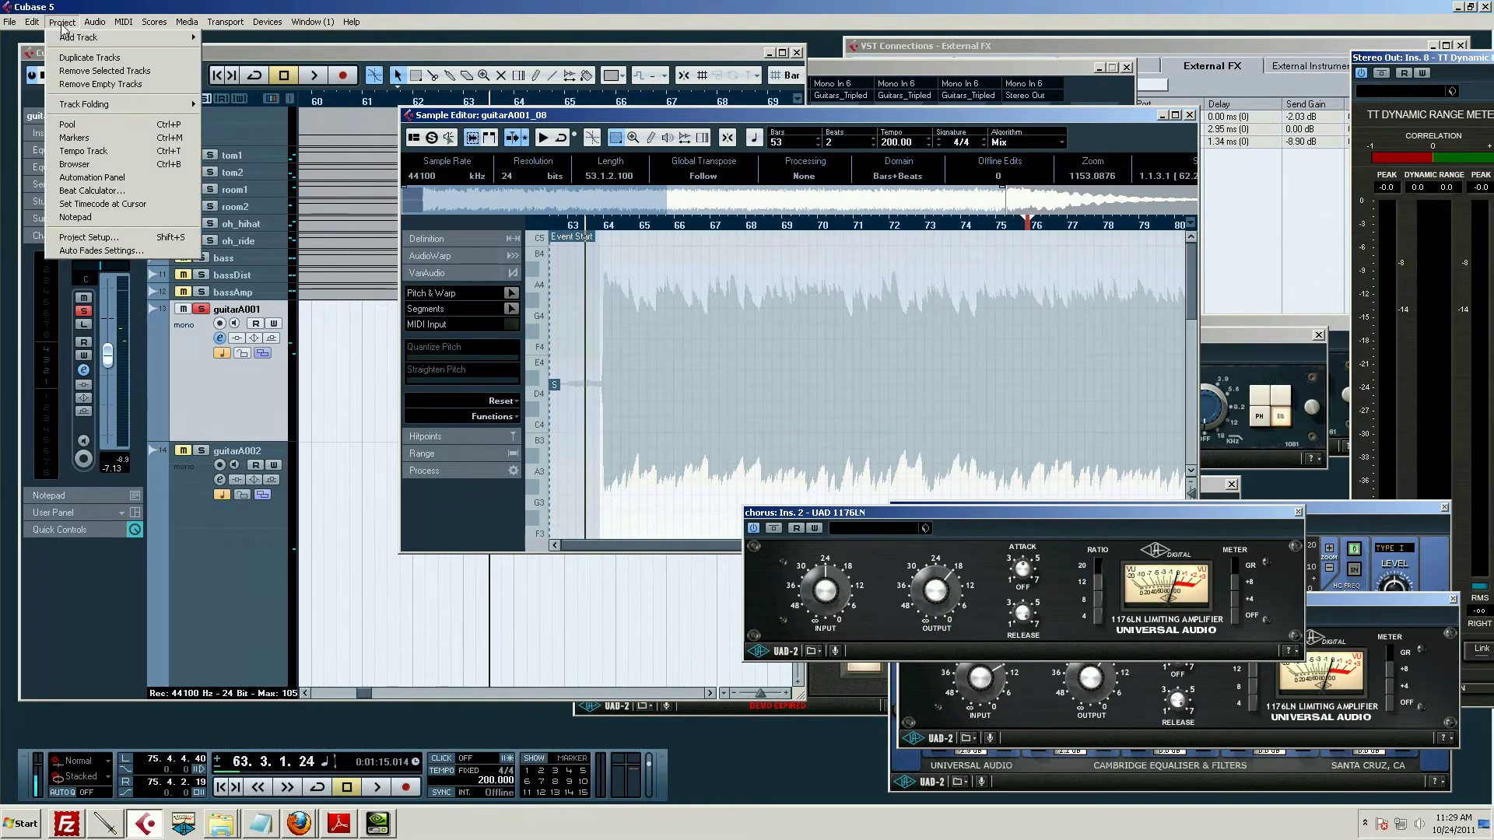
mouse_move(94, 29)
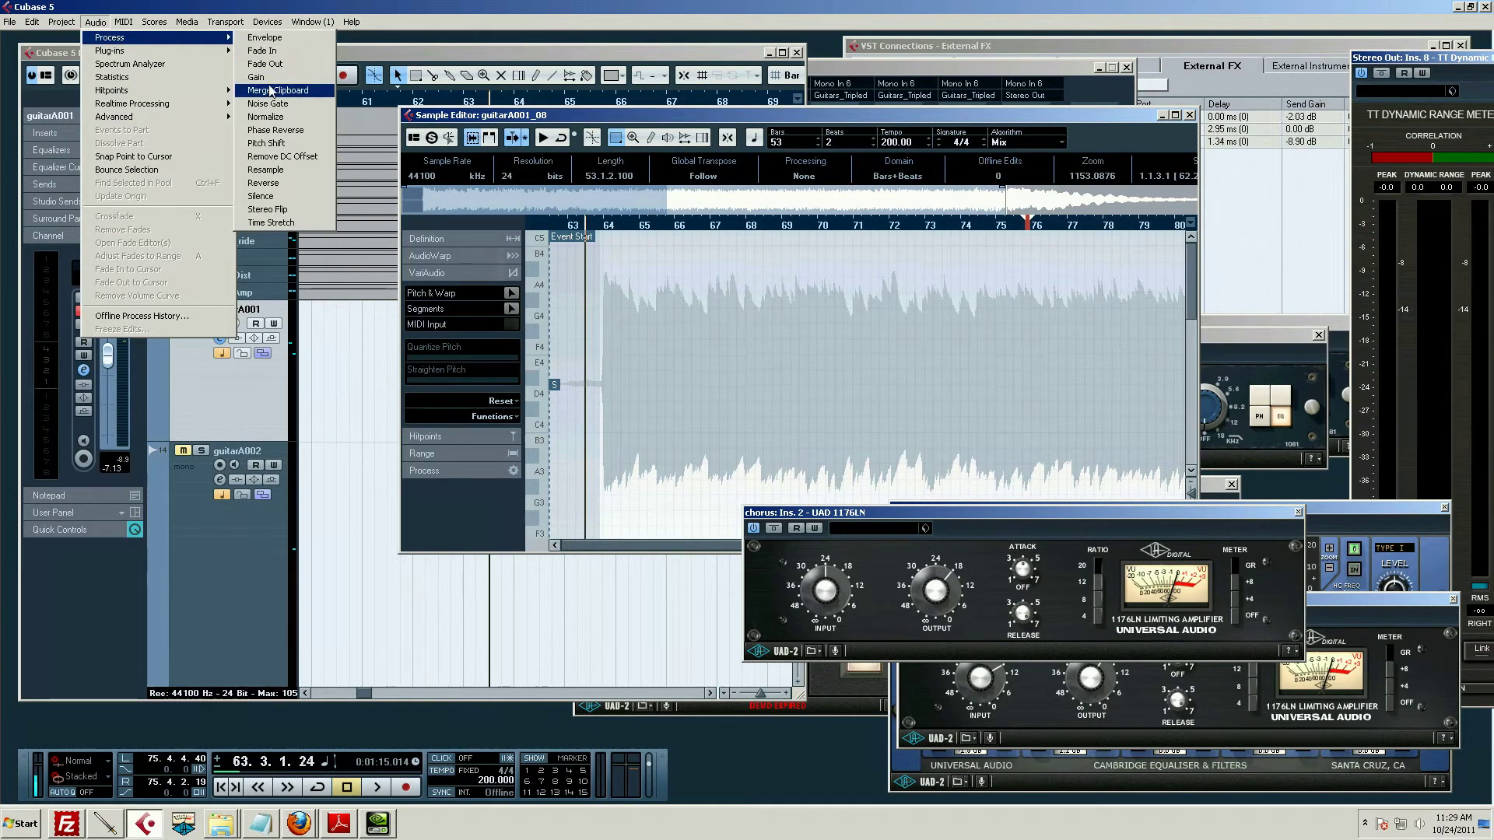
click(257, 77)
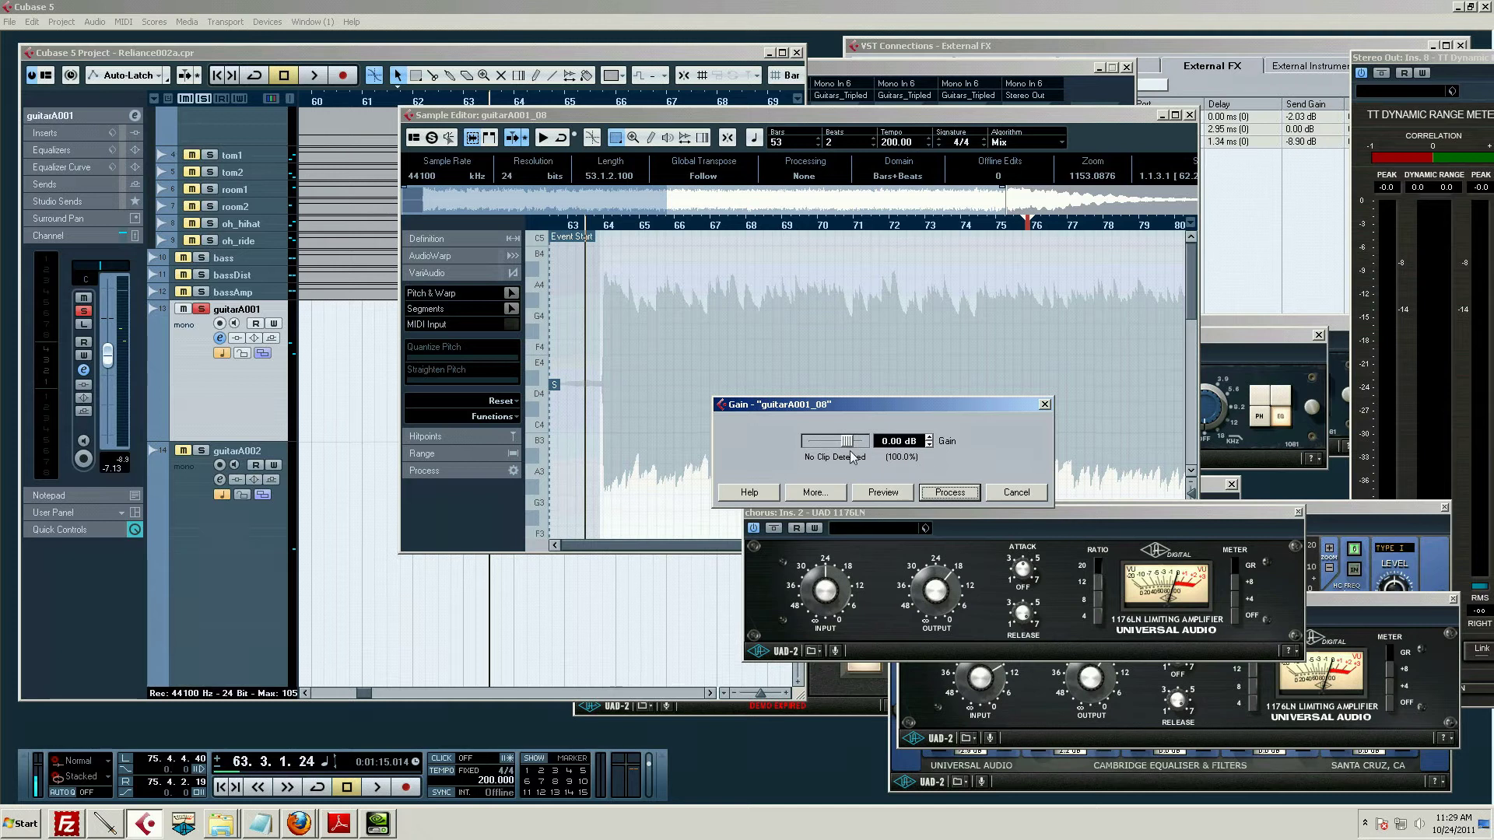
drag(848, 442, 704, 459)
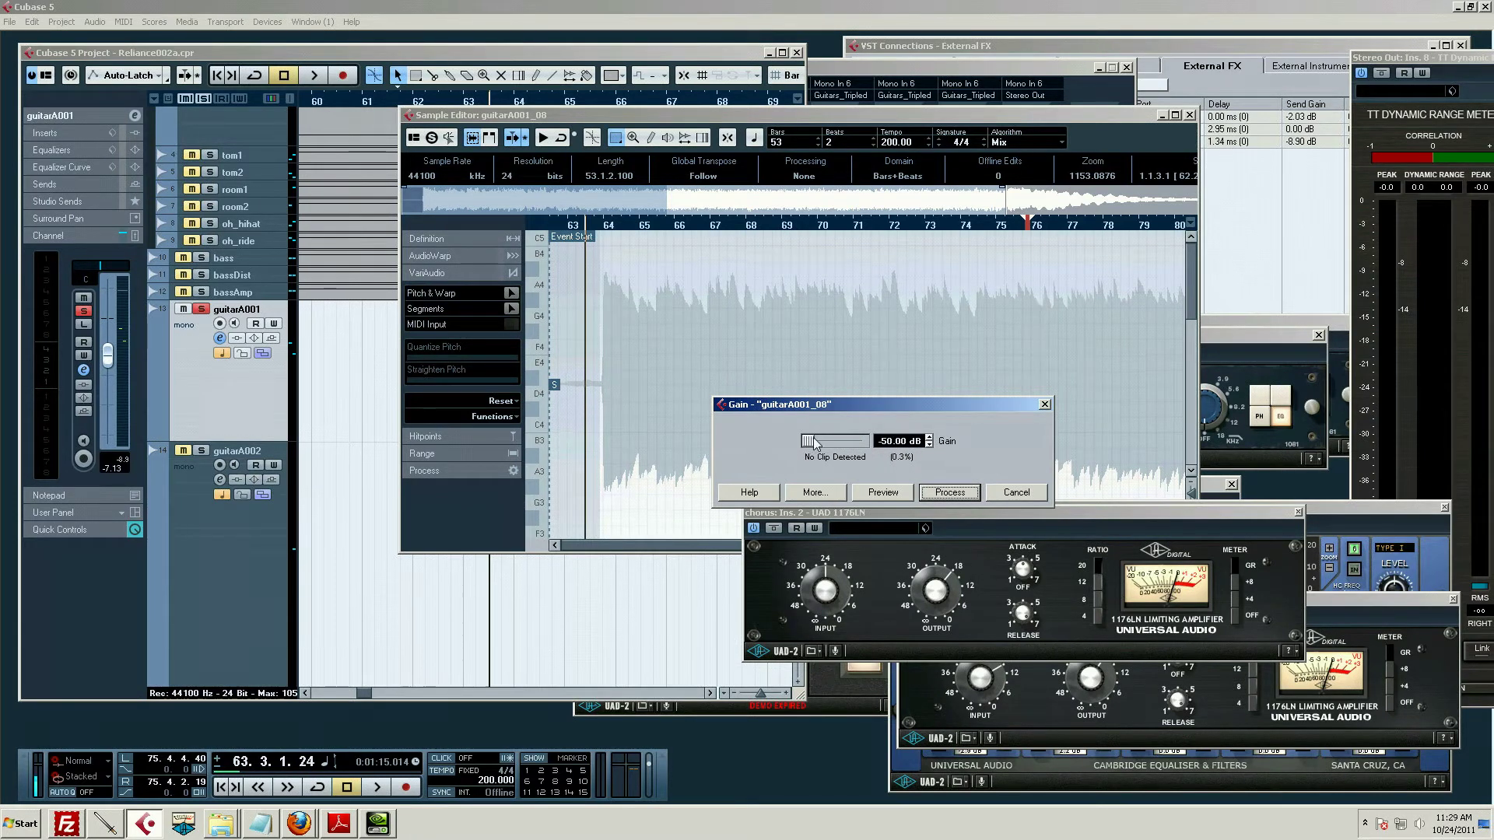
click(949, 493)
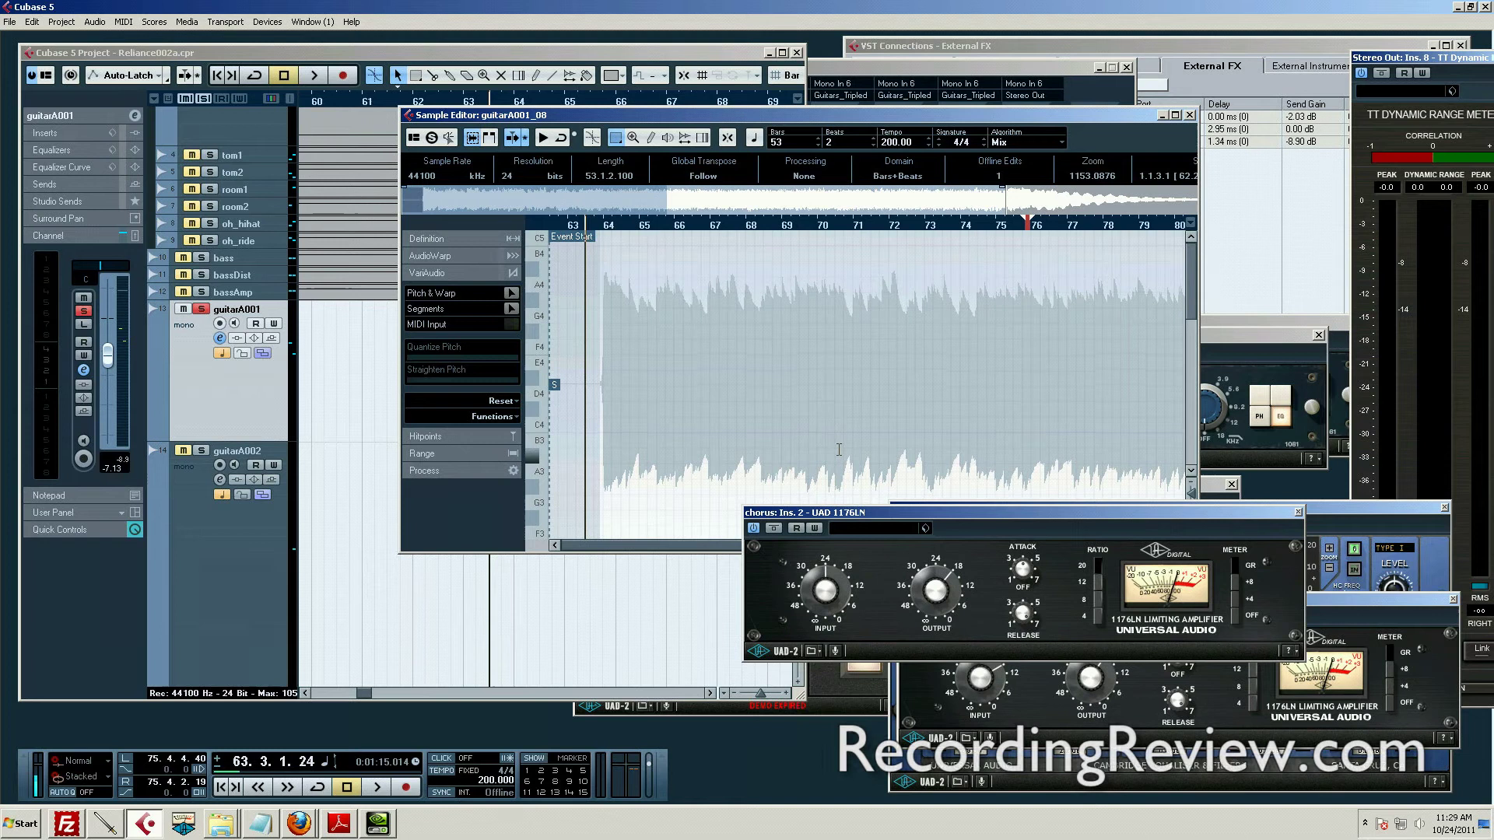
Step: Audition the waveform start, undo the -50 dB gain change, and close the Sample Editor
click(589, 226)
drag(589, 226, 628, 401)
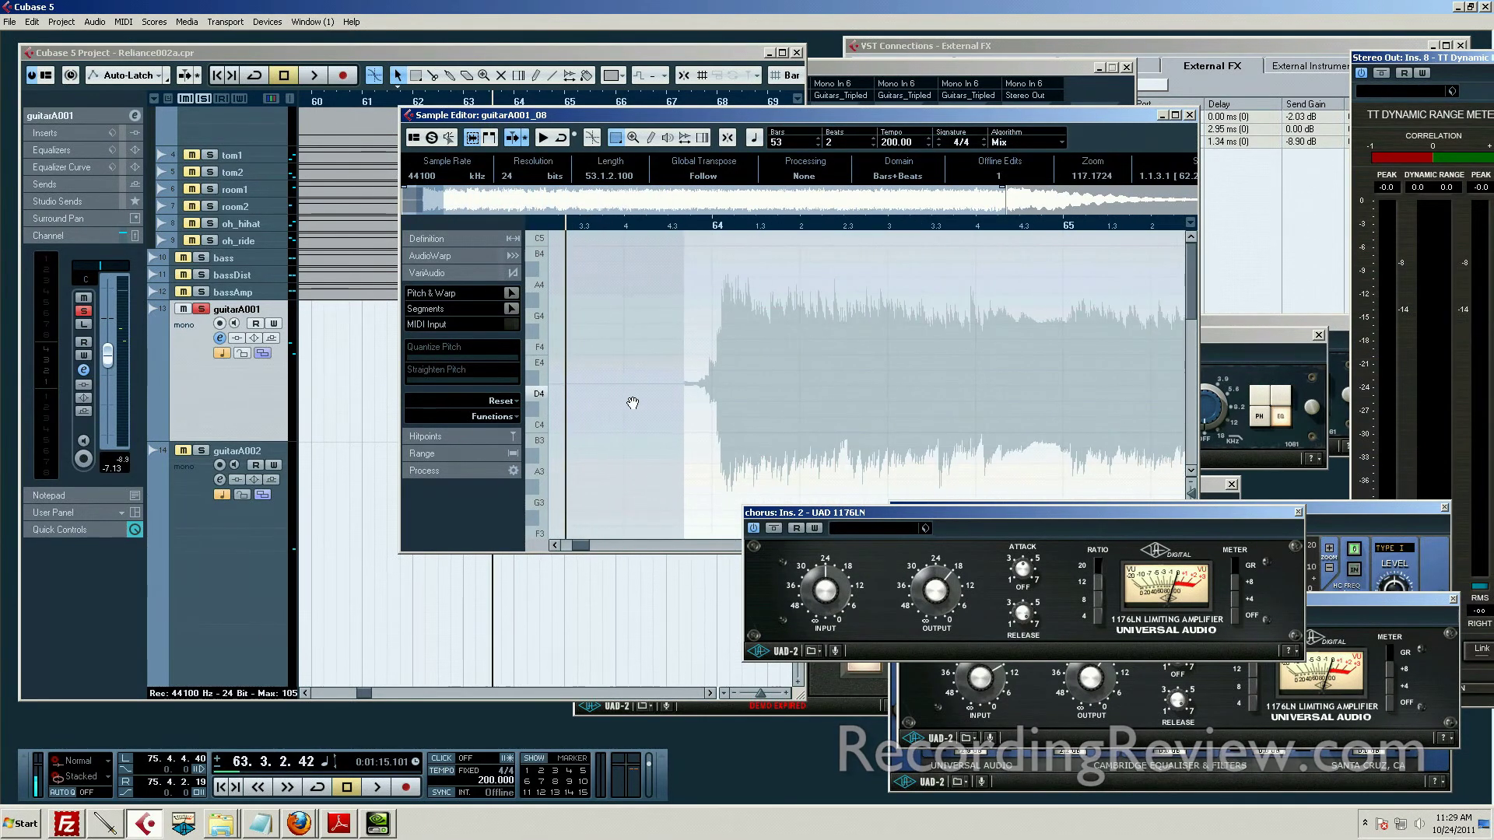
key(space)
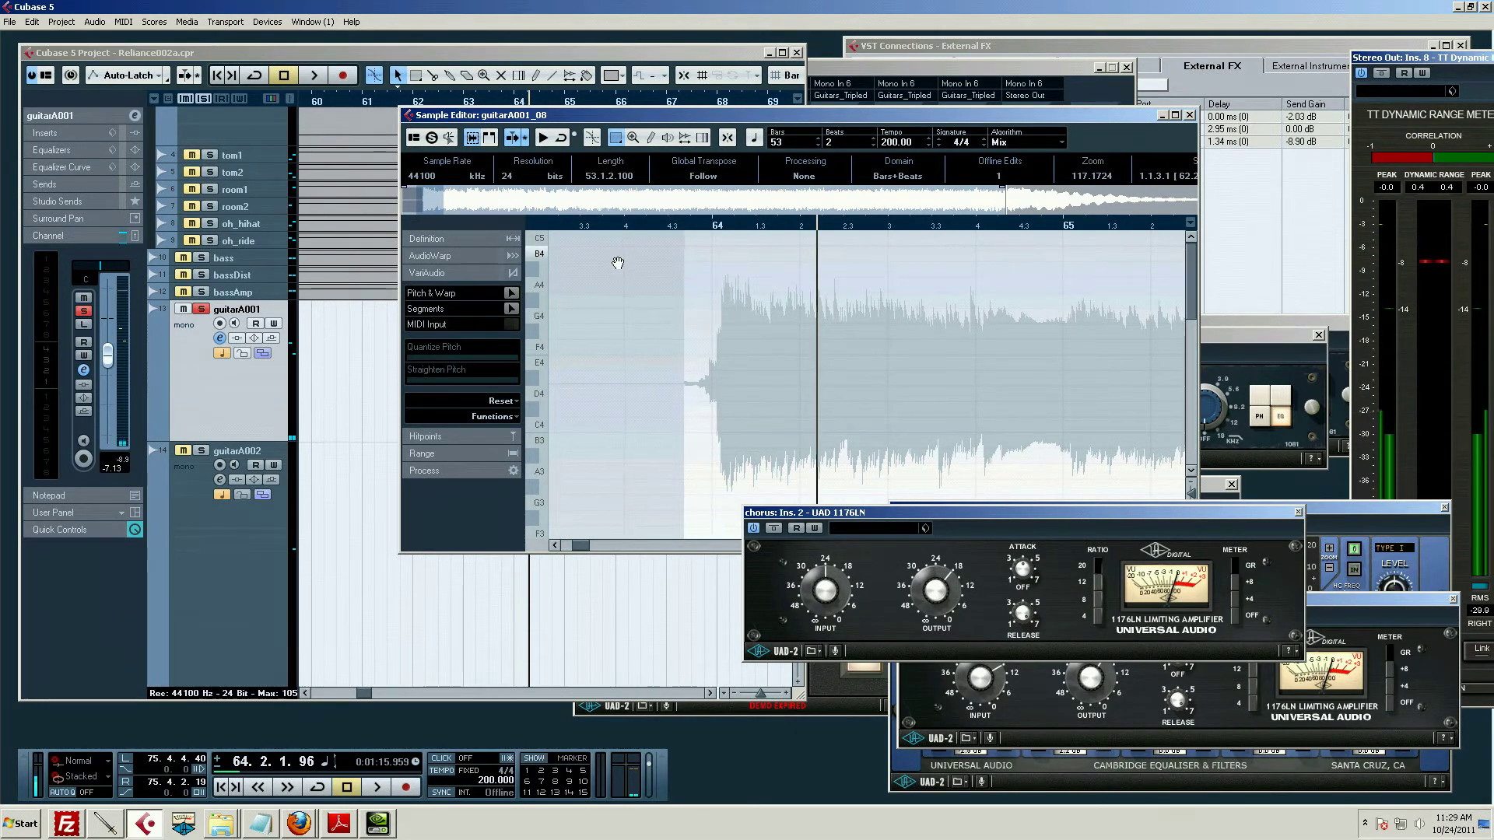
key(ctrl+z)
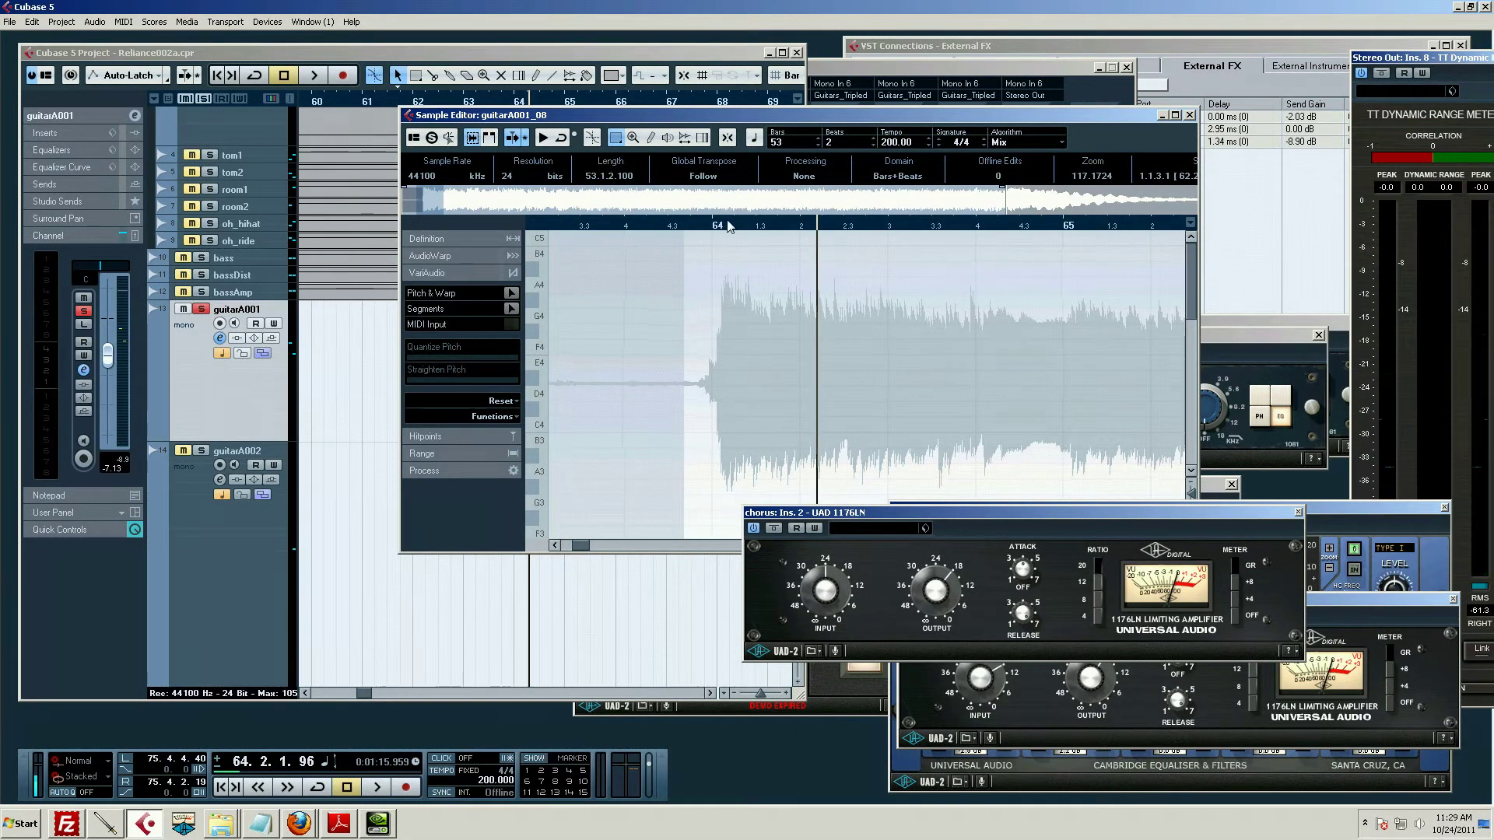
drag(730, 225, 689, 199)
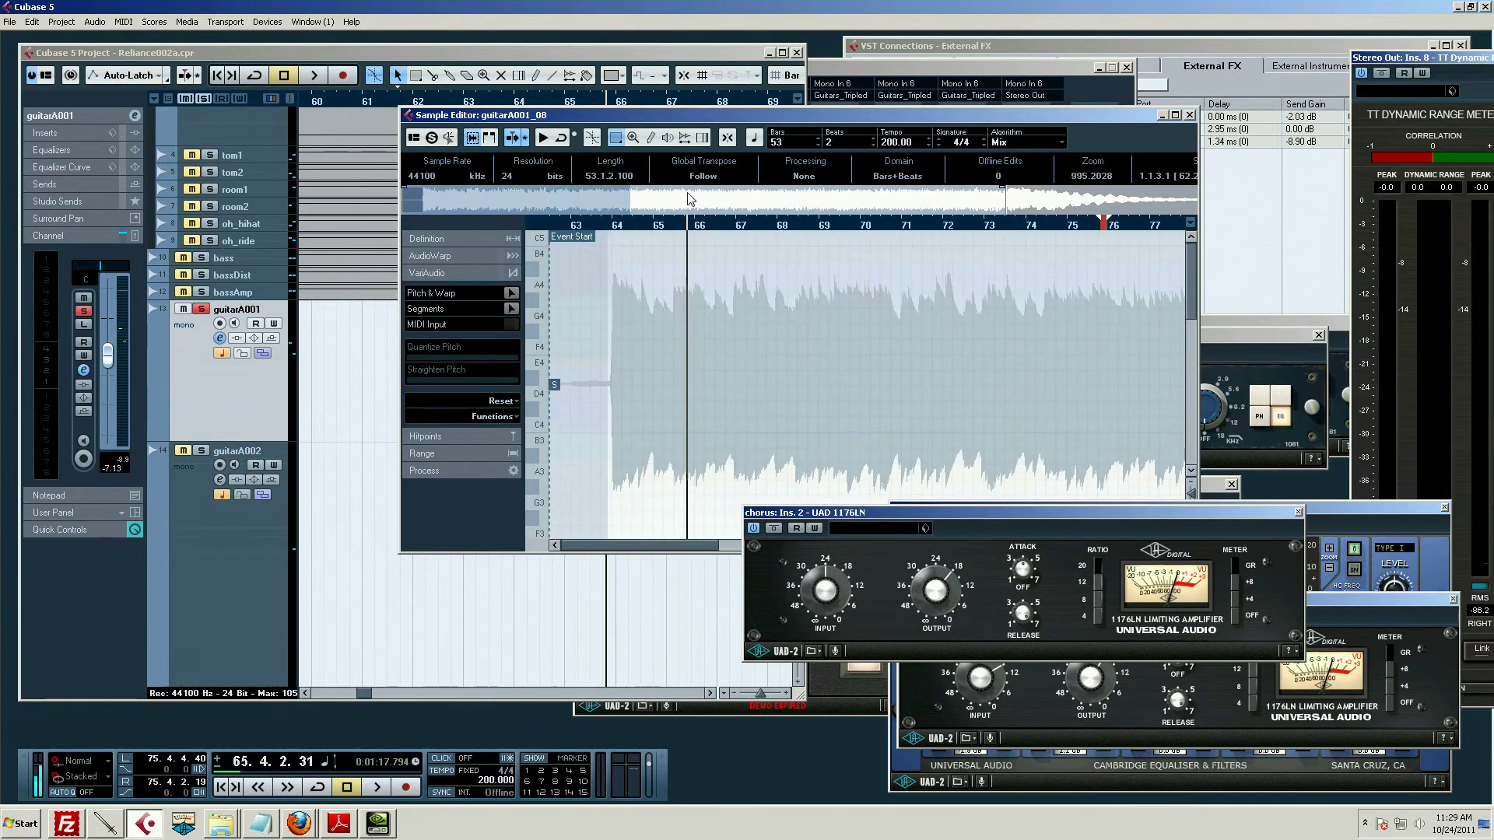
click(1190, 115)
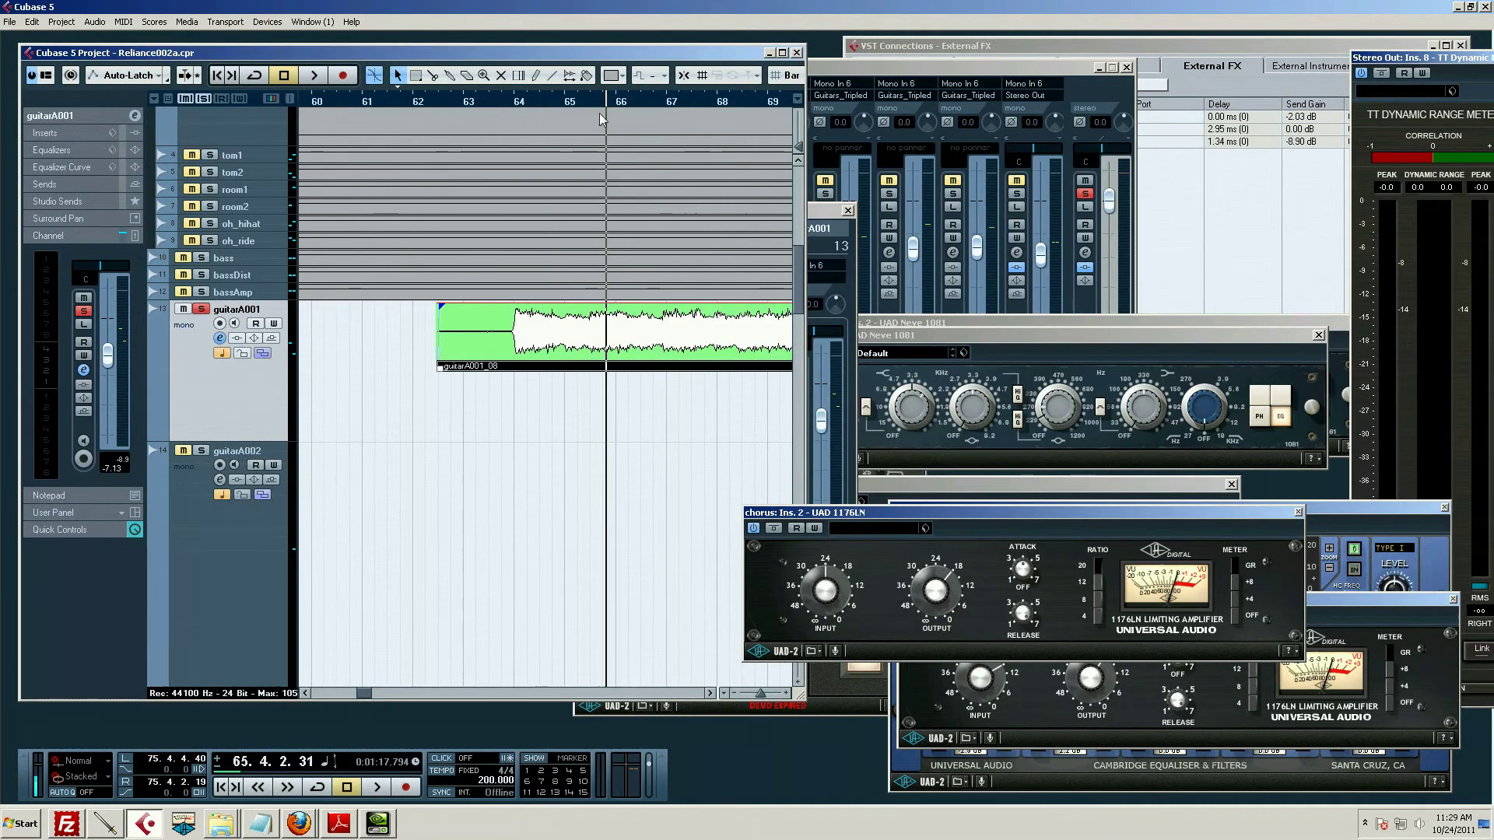
Step: Zoom out to the whole project and solo the guitarA002 track
drag(599, 103, 557, 32)
scroll(467, 423, down, 3)
scroll(500, 323, up, 3)
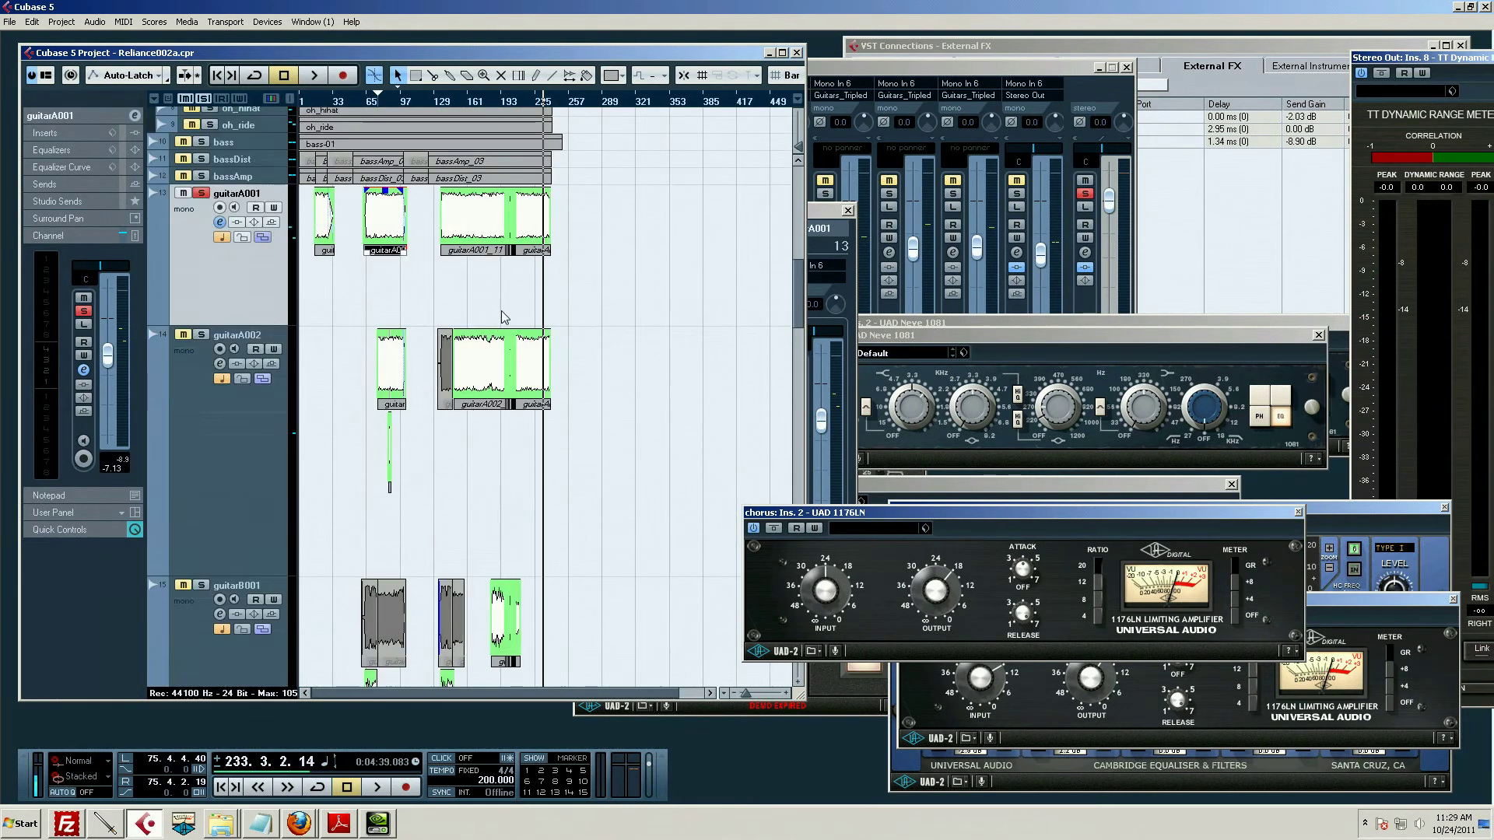
click(204, 451)
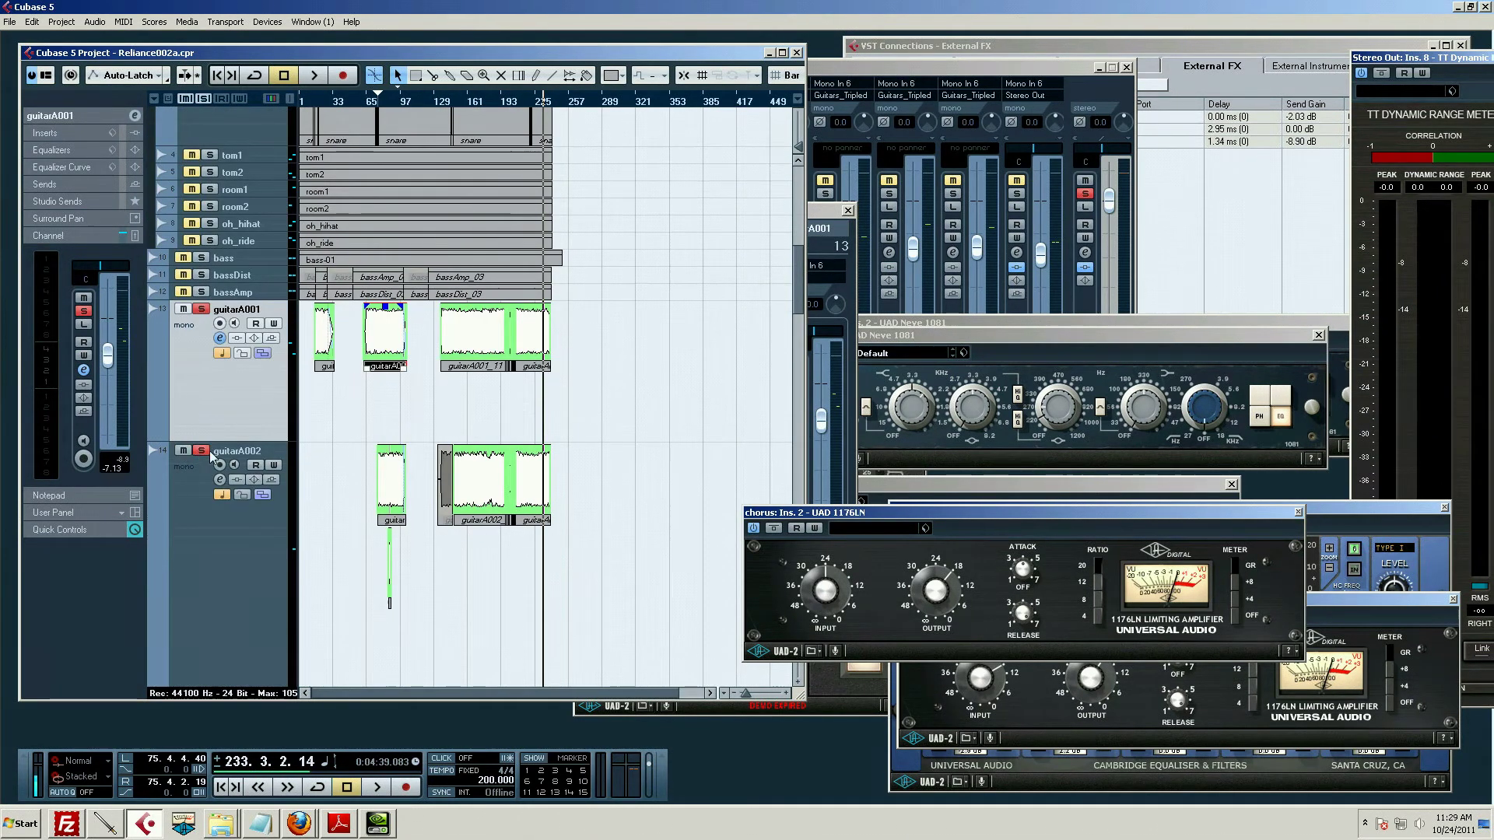
click(227, 581)
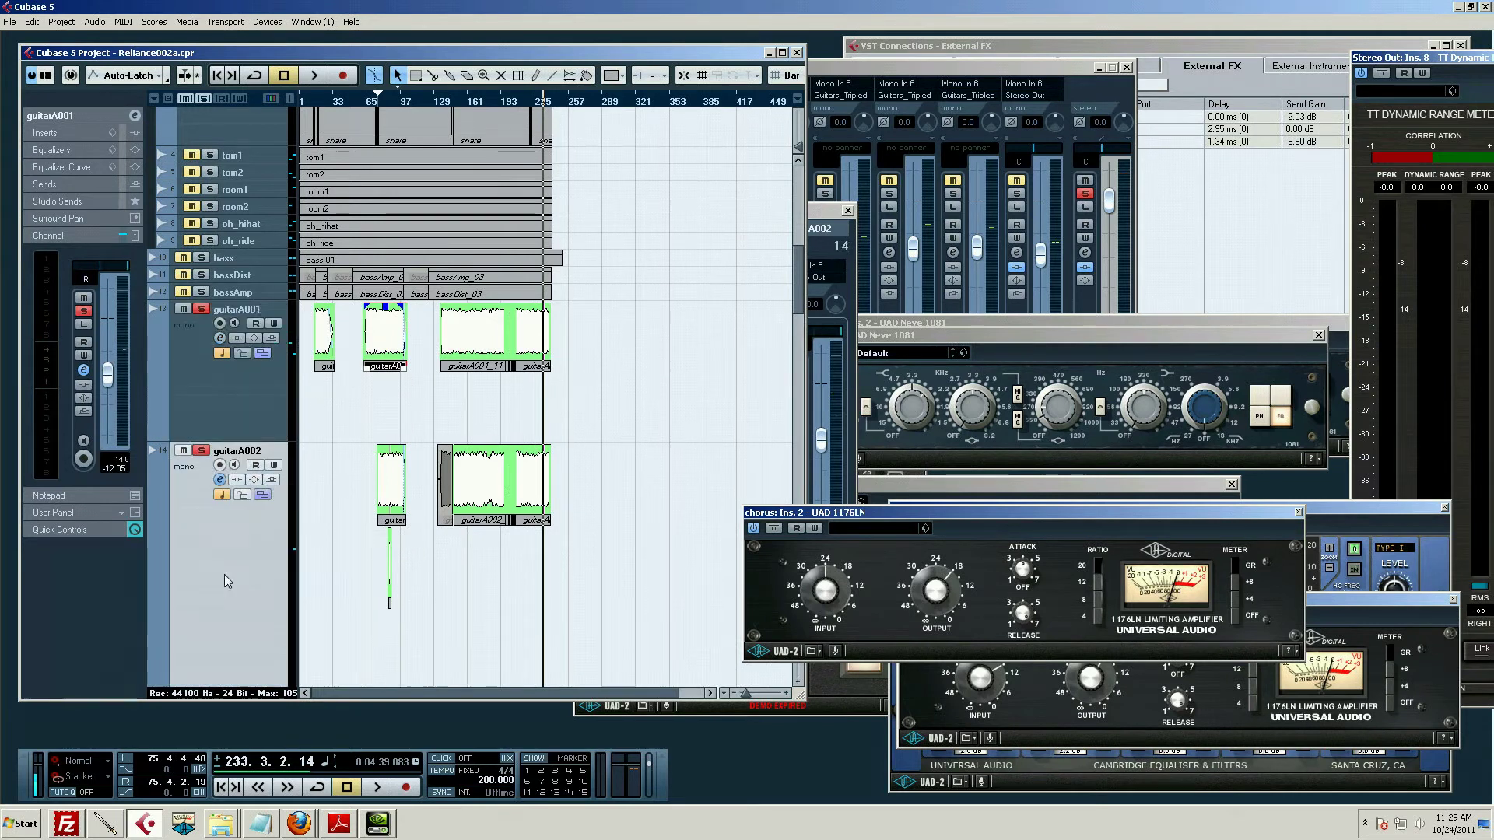
Step: Pan guitarA001 hard left and audition both guitars around bar 196
click(204, 378)
drag(101, 270, 71, 270)
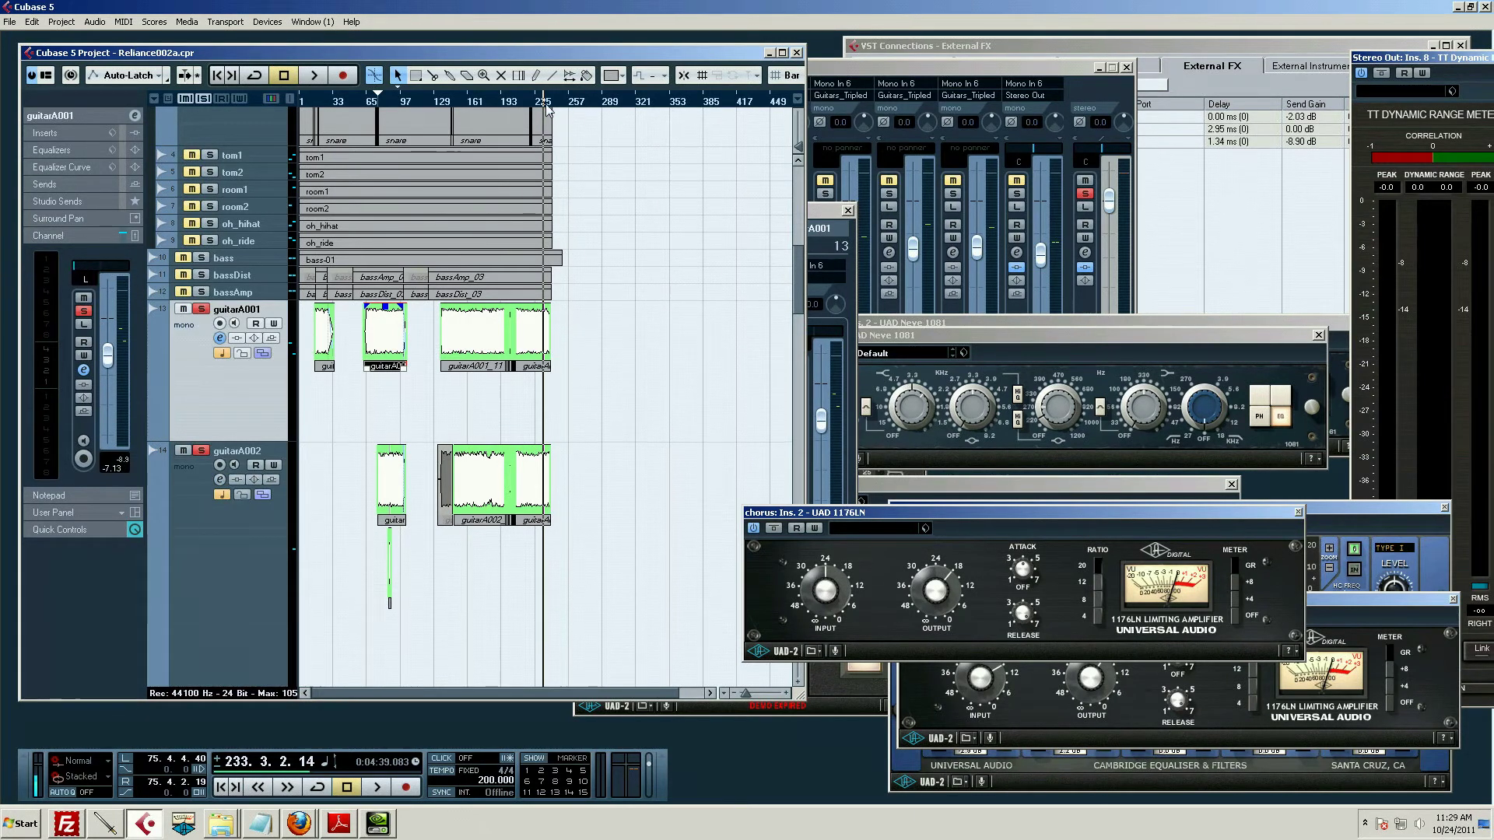
drag(531, 98, 559, 172)
key(space)
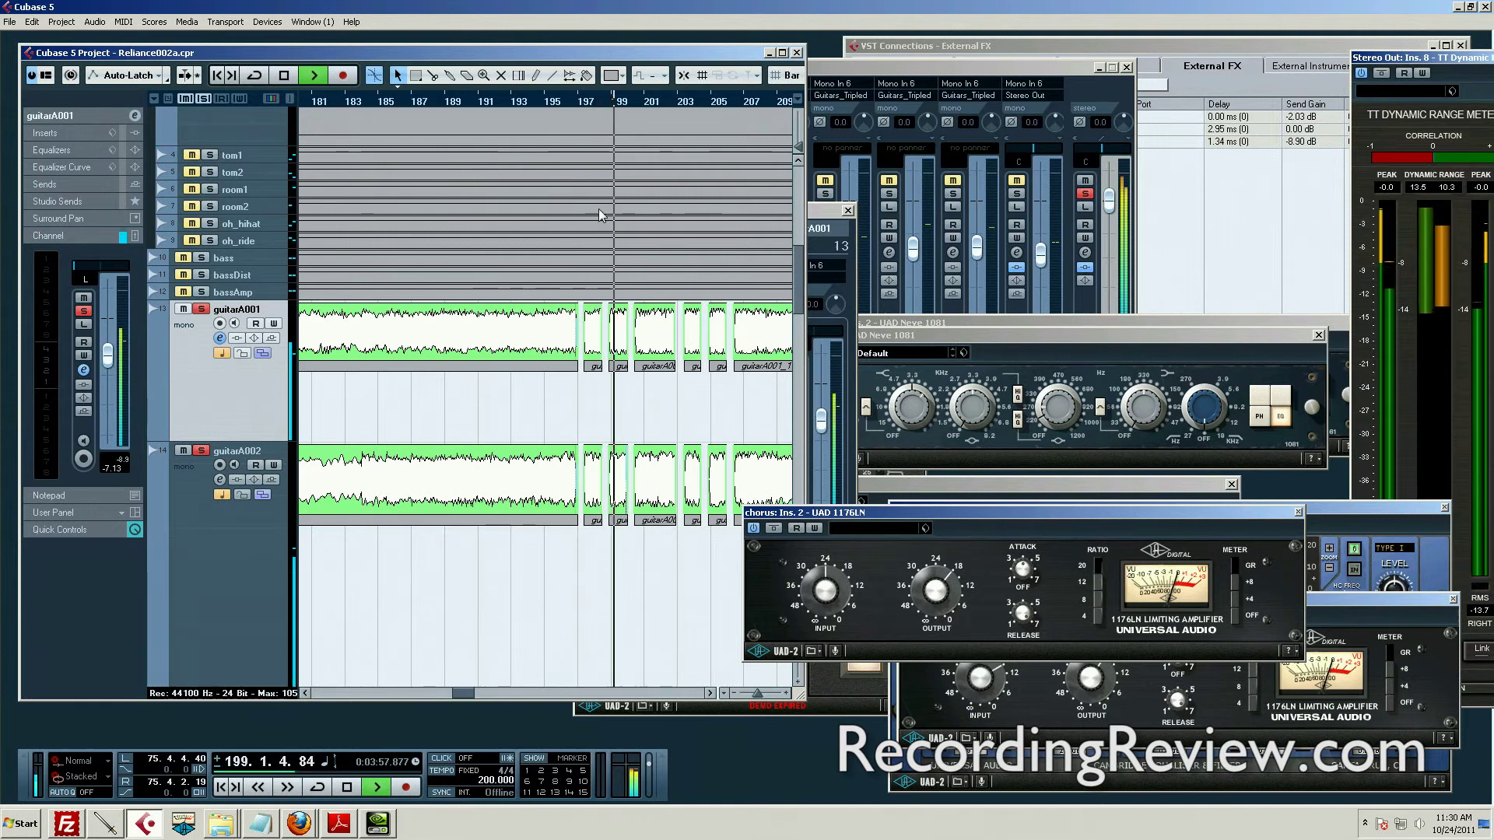
key(space)
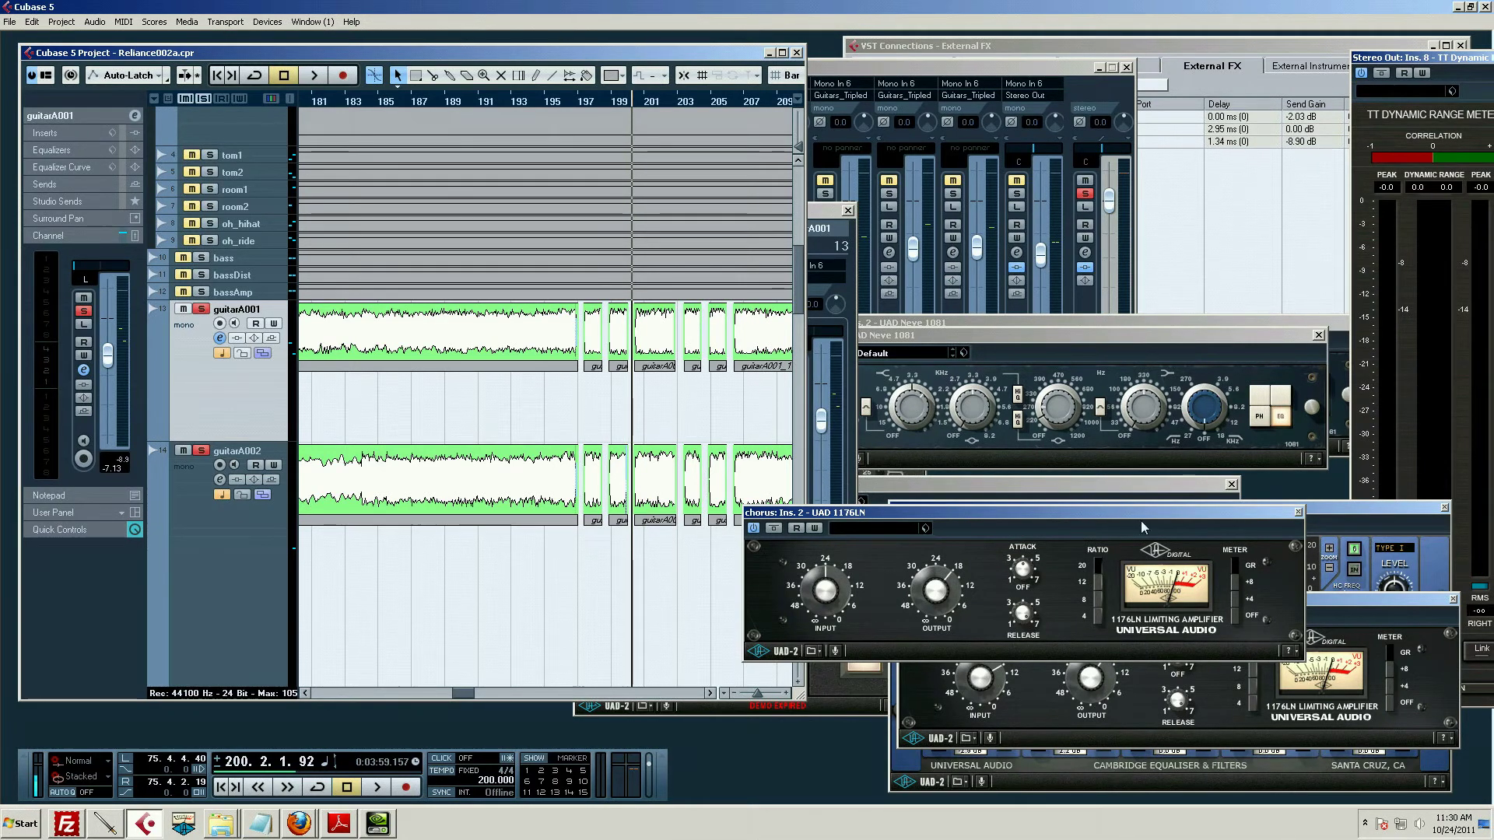
Step: Close the 1176LN plug-in window and show bars 177 to 249
click(1298, 512)
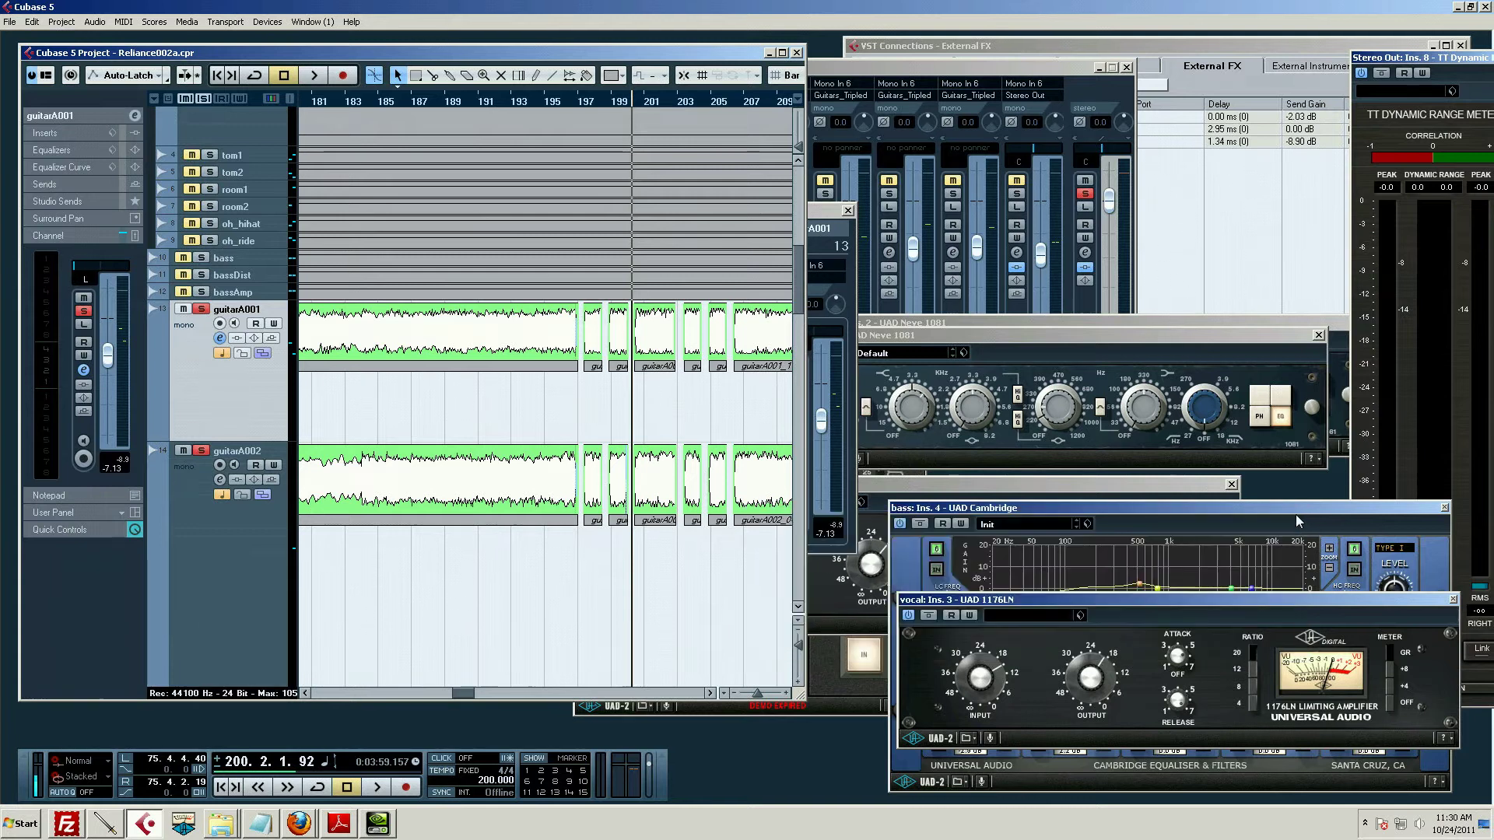
click(711, 693)
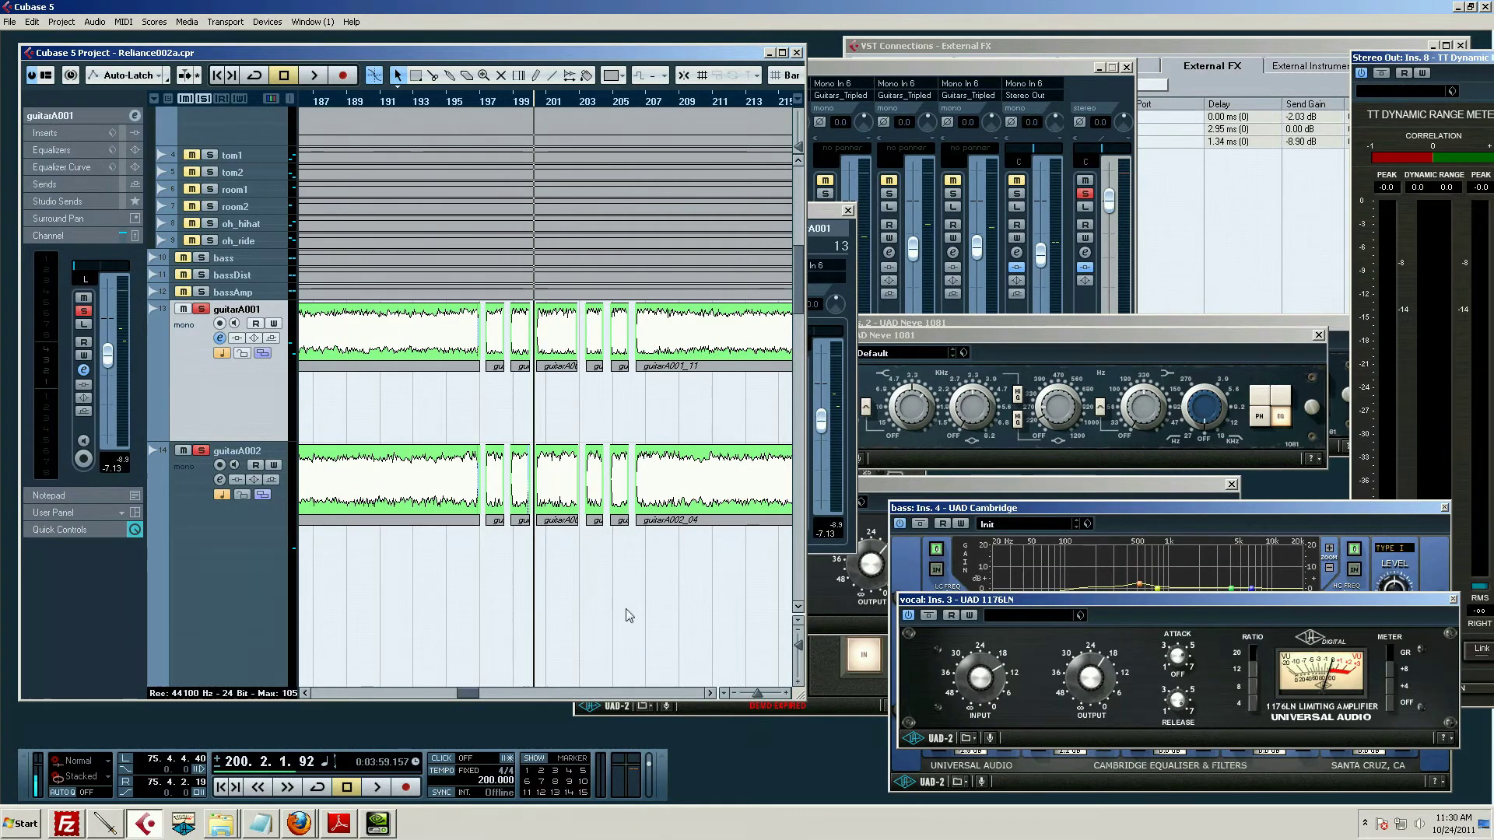
scroll(566, 486, down, 3)
scroll(560, 467, up, 3)
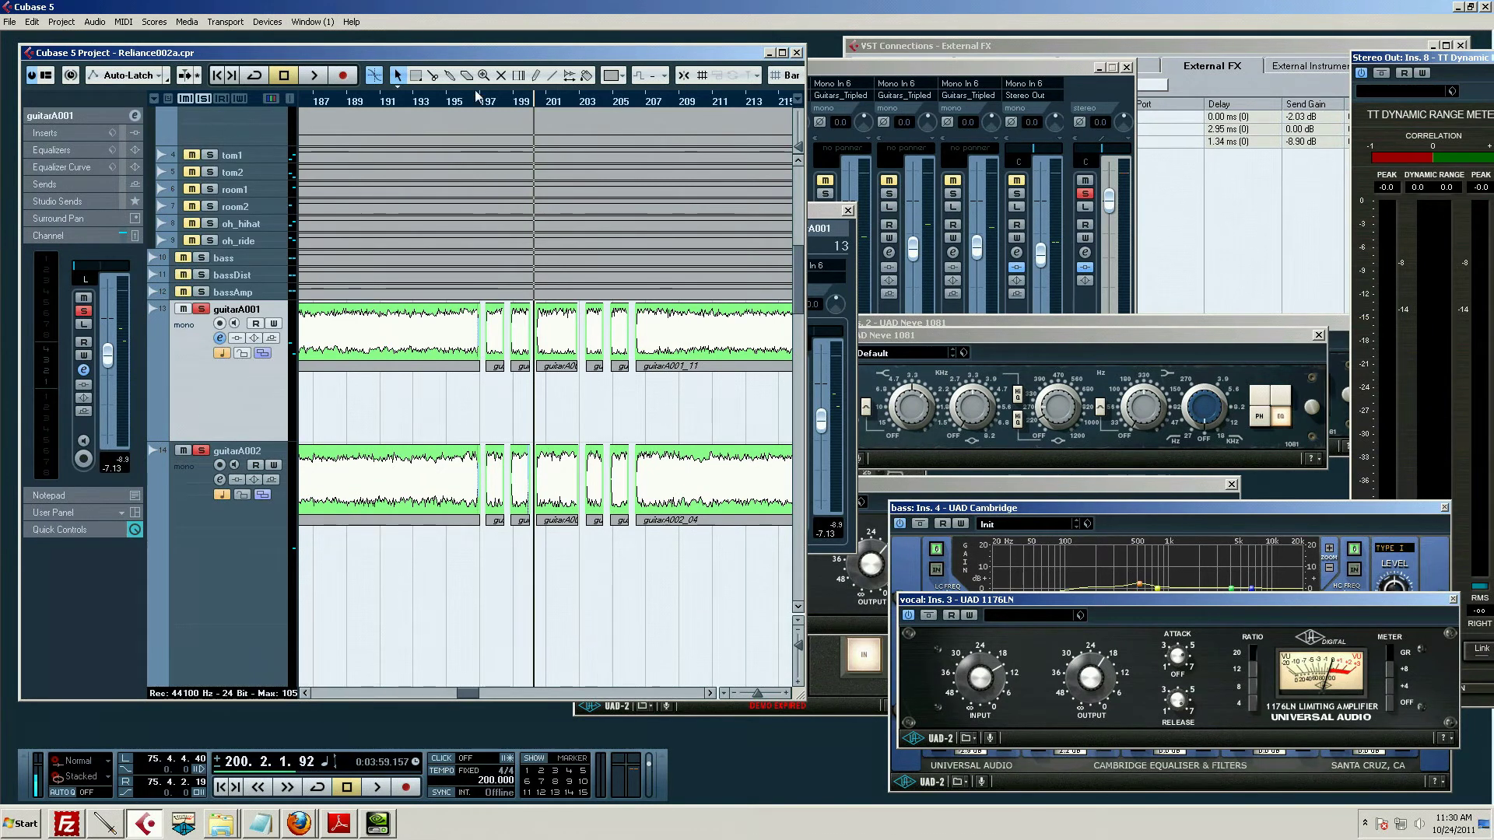
drag(477, 87, 416, 81)
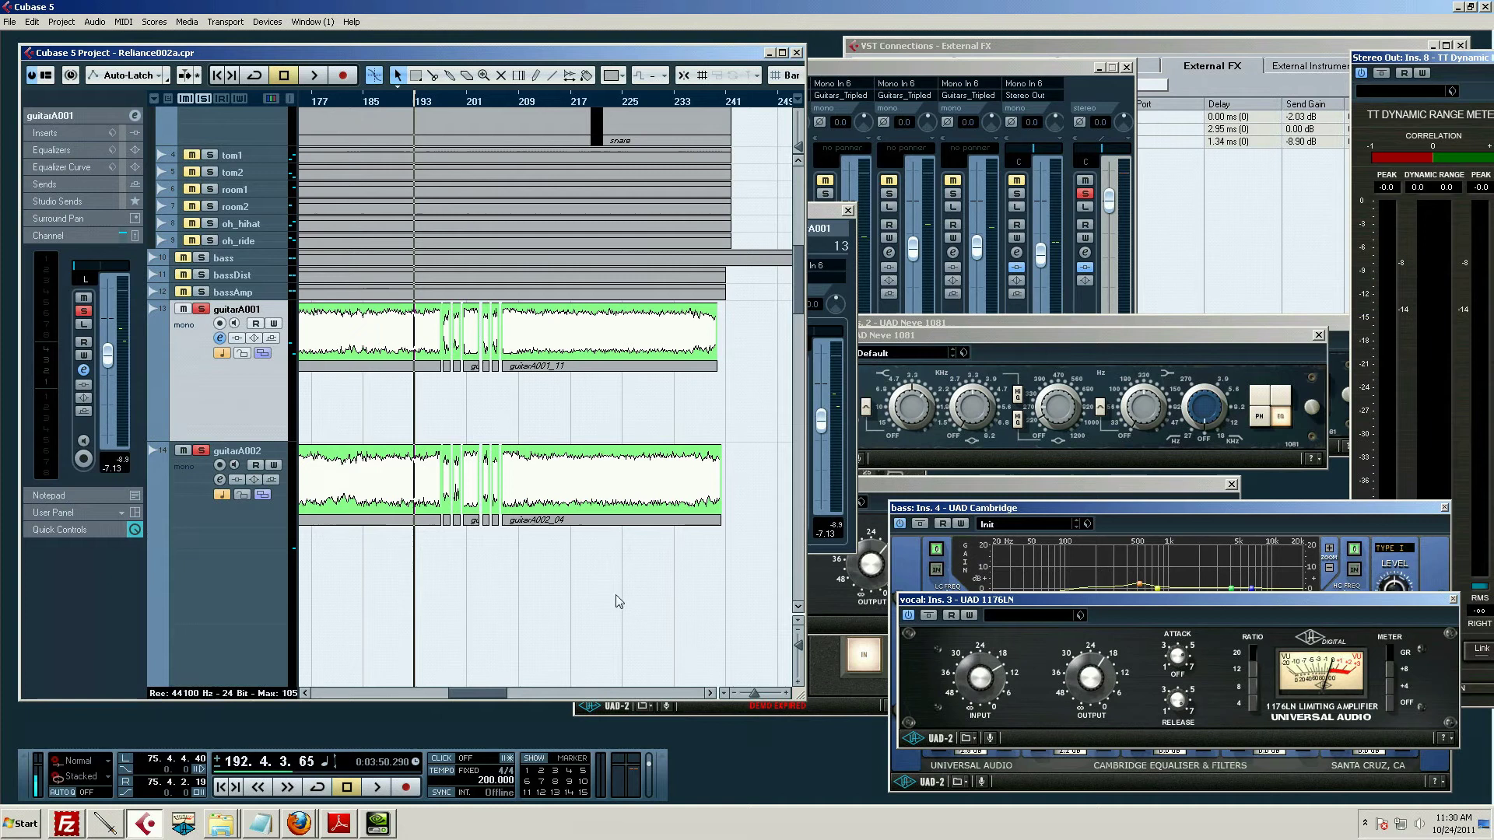
Step: Select both guitar events and split them at bar 213 plus two later points
drag(625, 598, 577, 344)
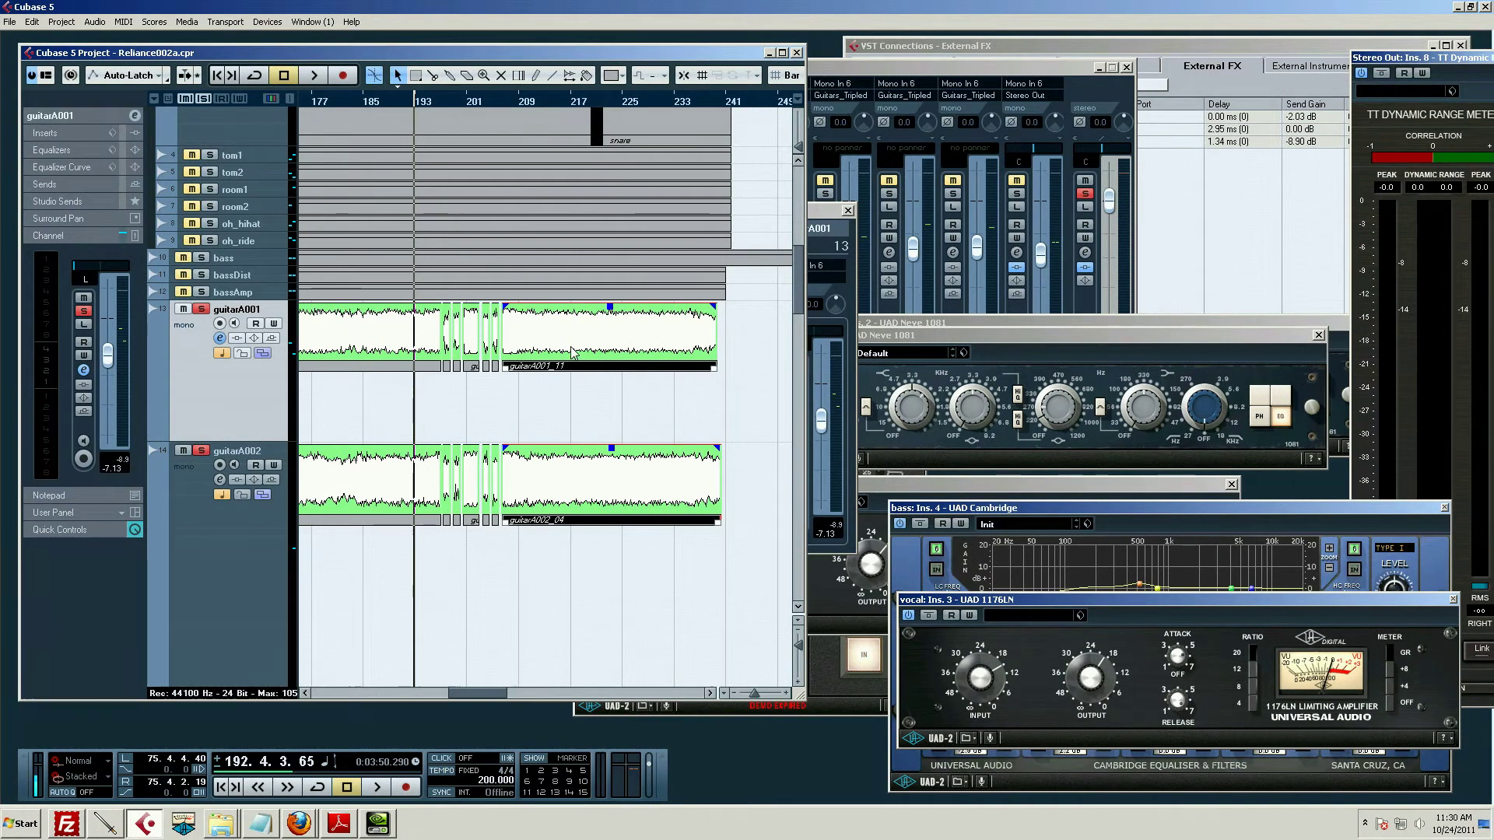
key(3)
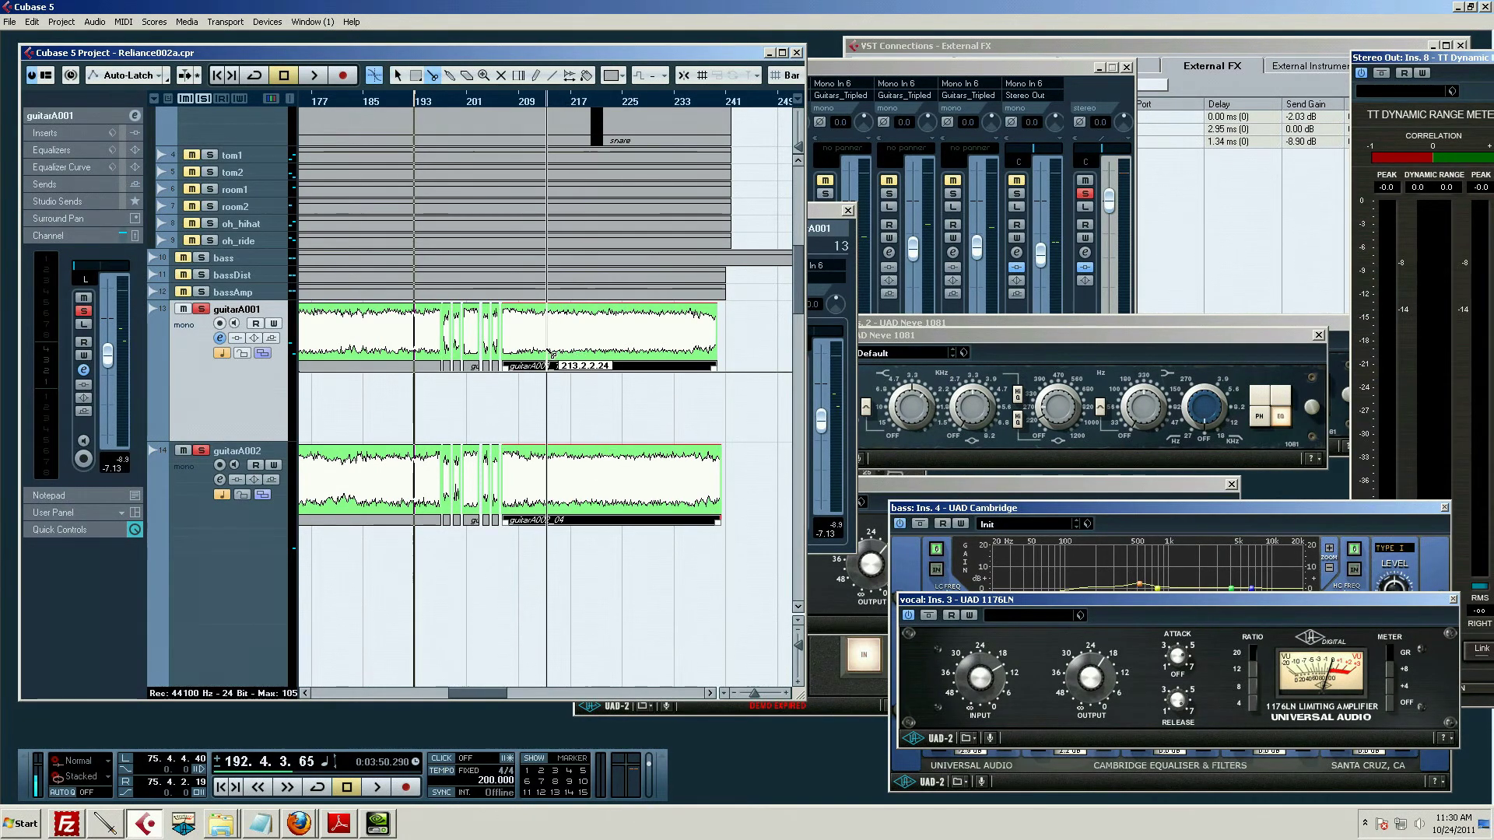
click(555, 347)
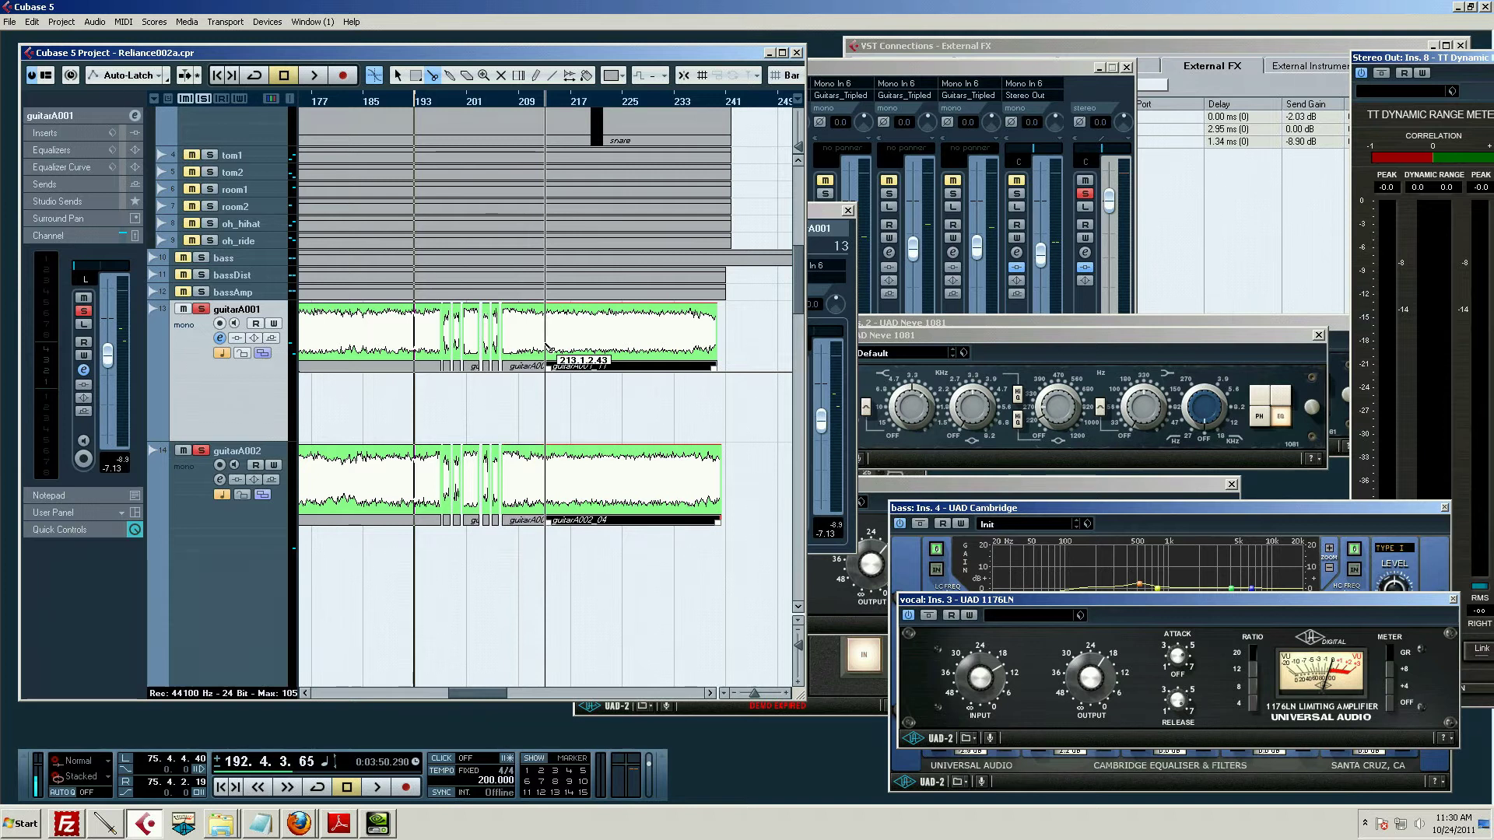
click(596, 356)
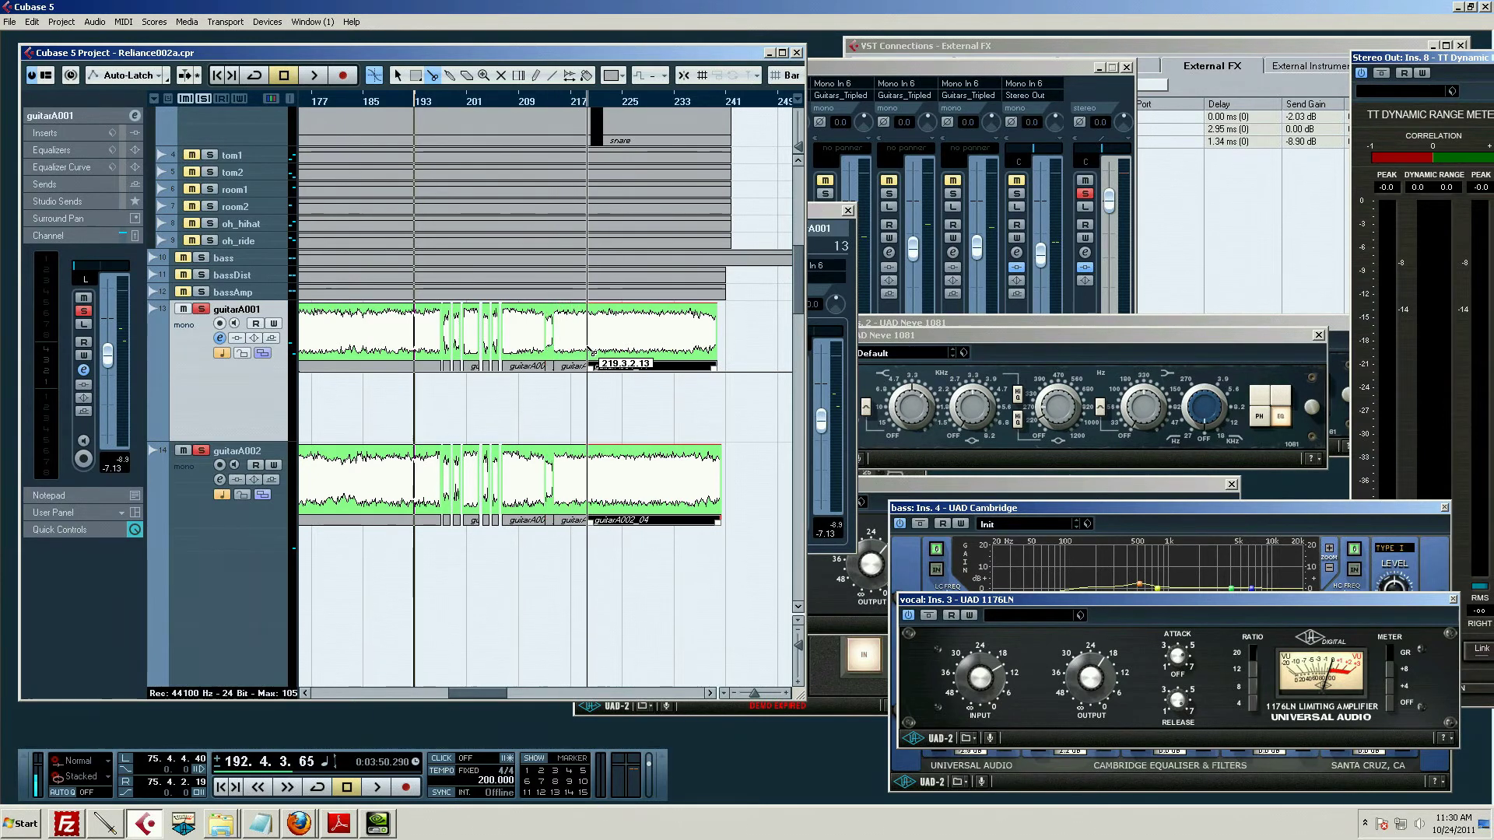
click(647, 357)
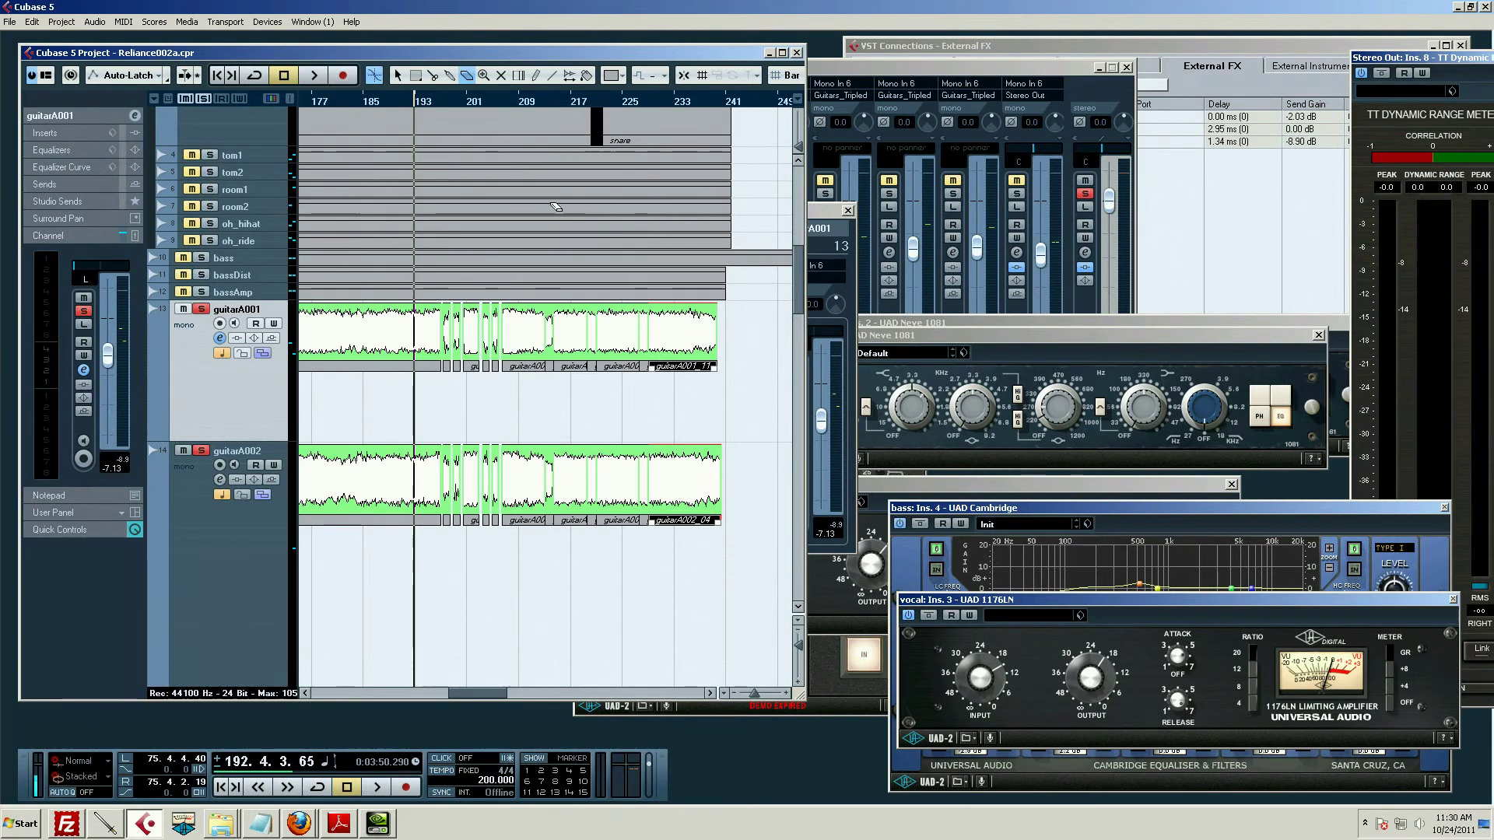
Step: Erase the short pieces at bar 213 and near bar 219 on both guitar tracks
drag(549, 97, 555, 308)
click(554, 307)
click(556, 477)
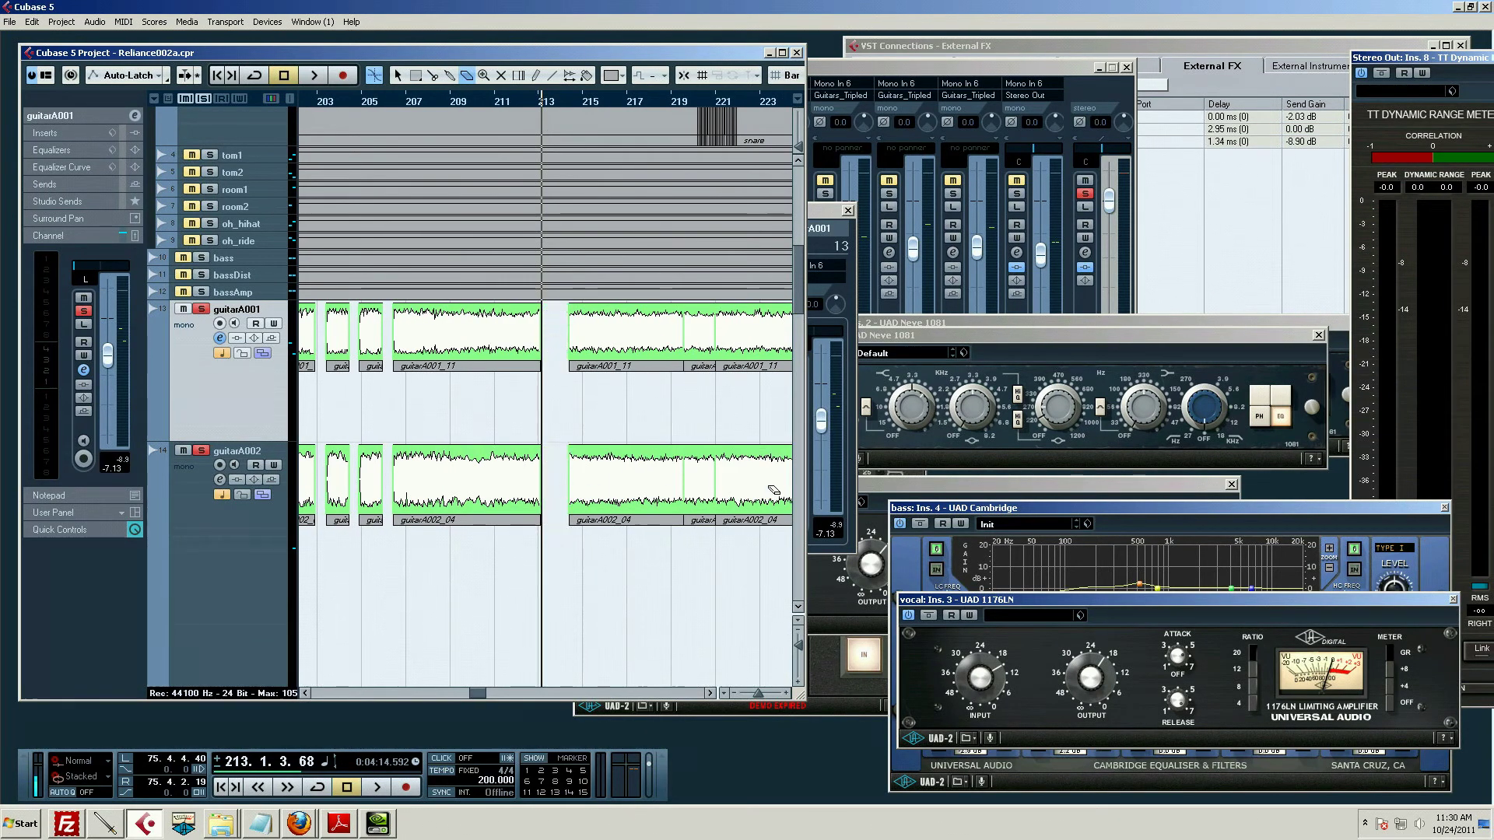
click(699, 479)
click(696, 351)
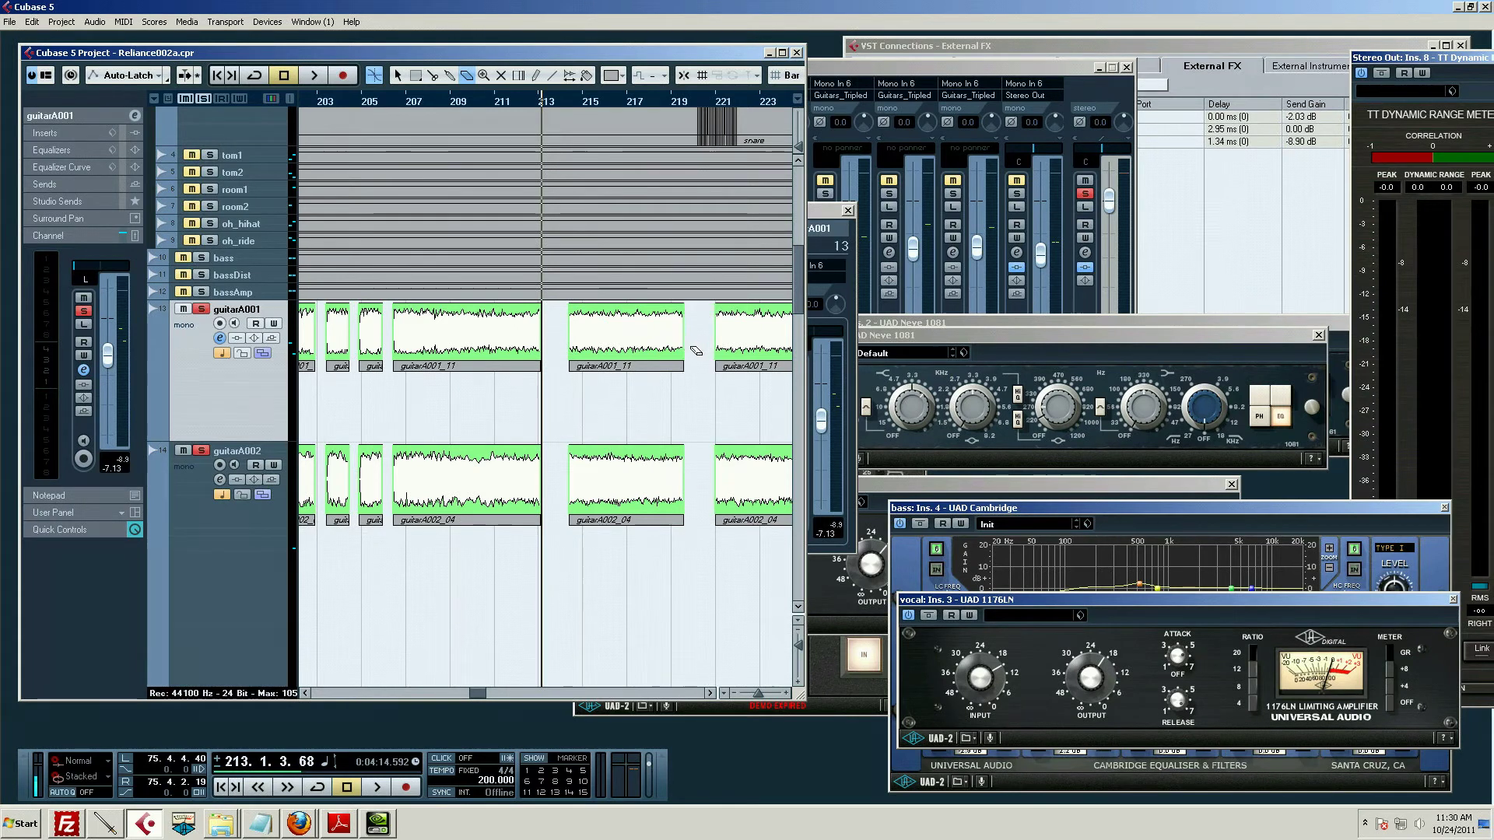
Step: Remove the short pieces near bar 228 on both guitar tracks
click(709, 693)
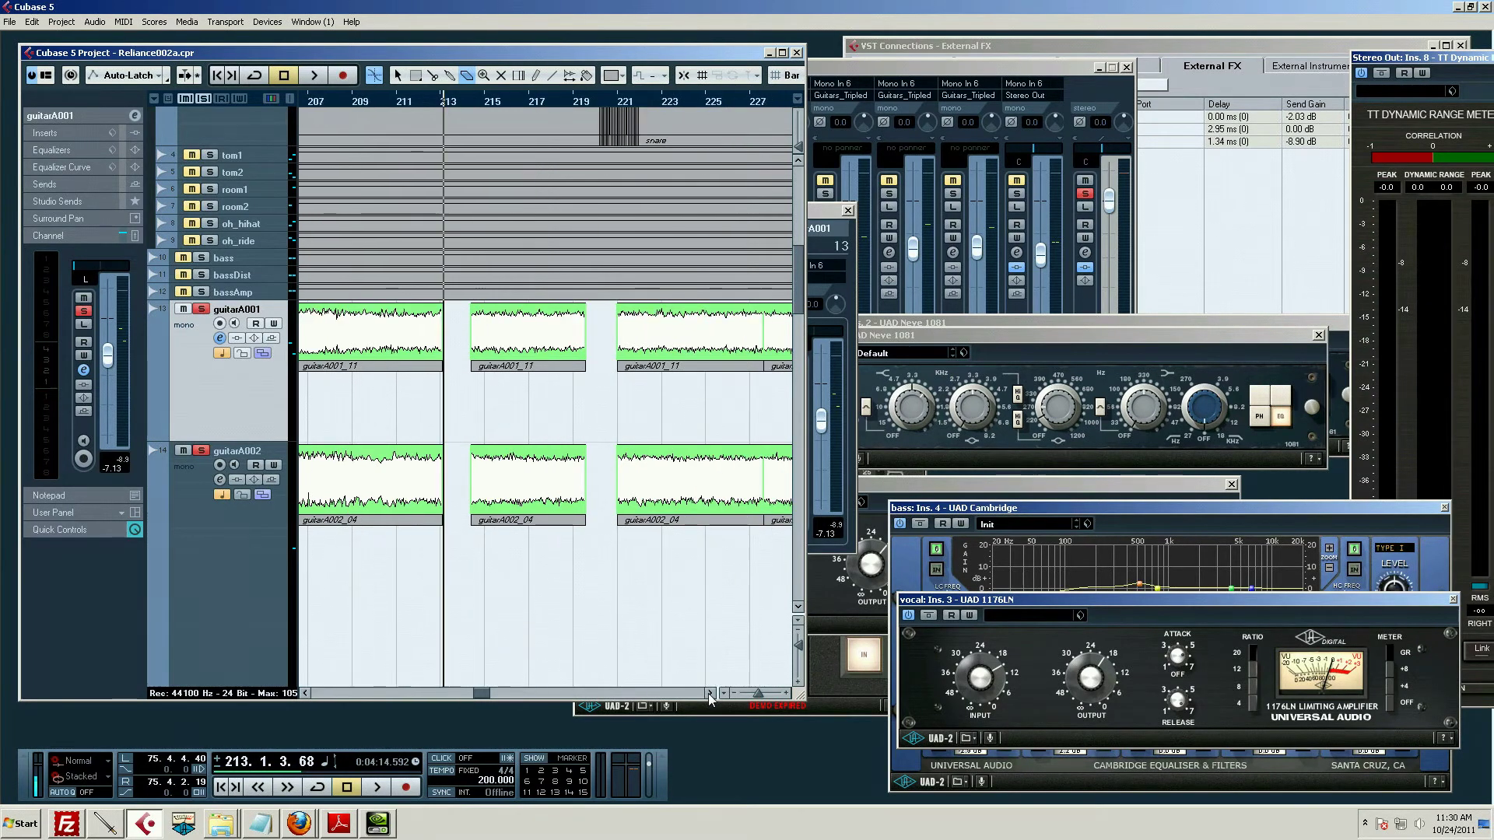
click(709, 693)
click(585, 483)
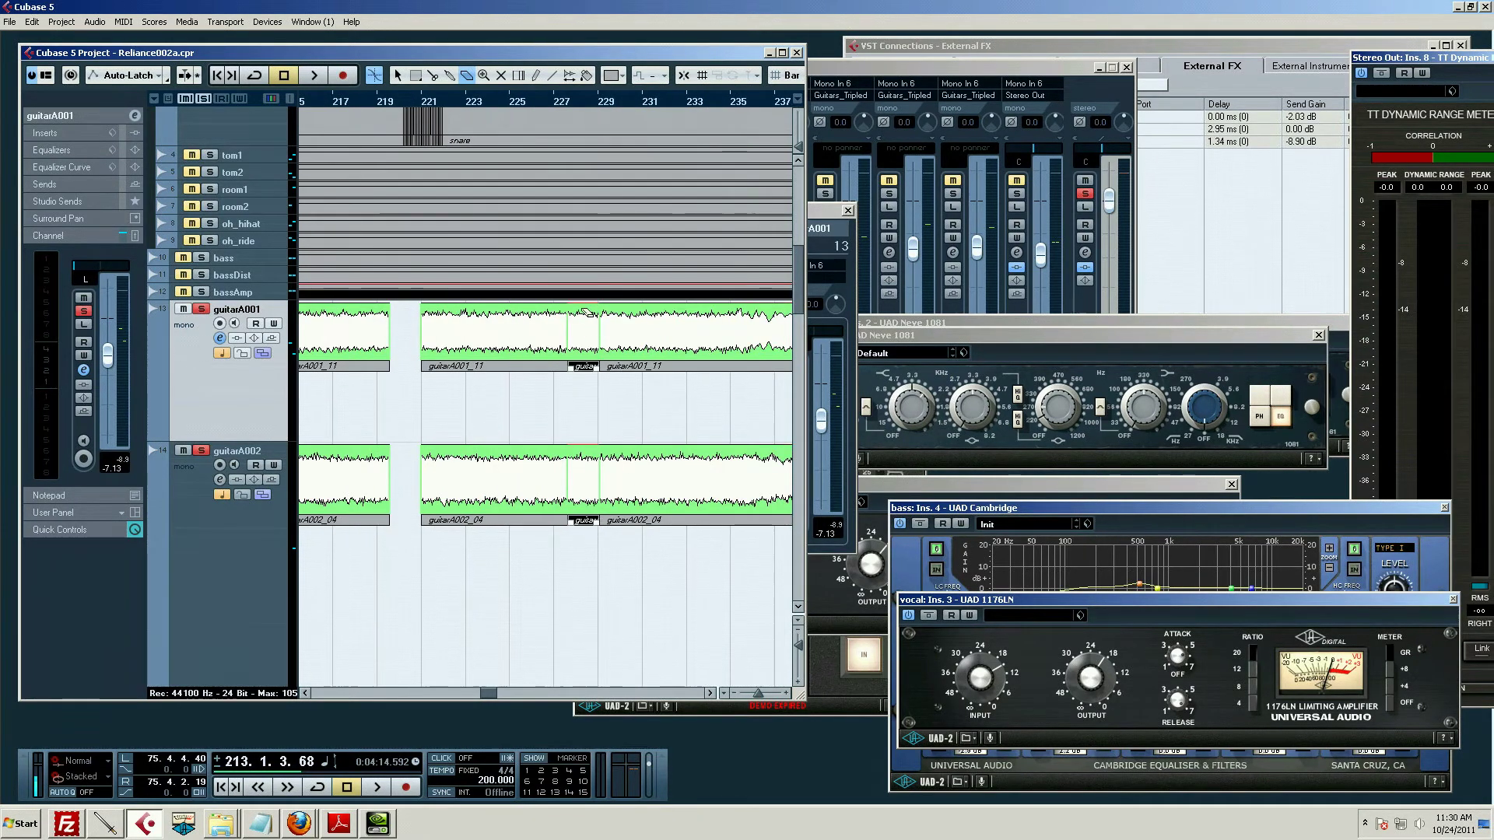
click(584, 337)
key(ctrl+z)
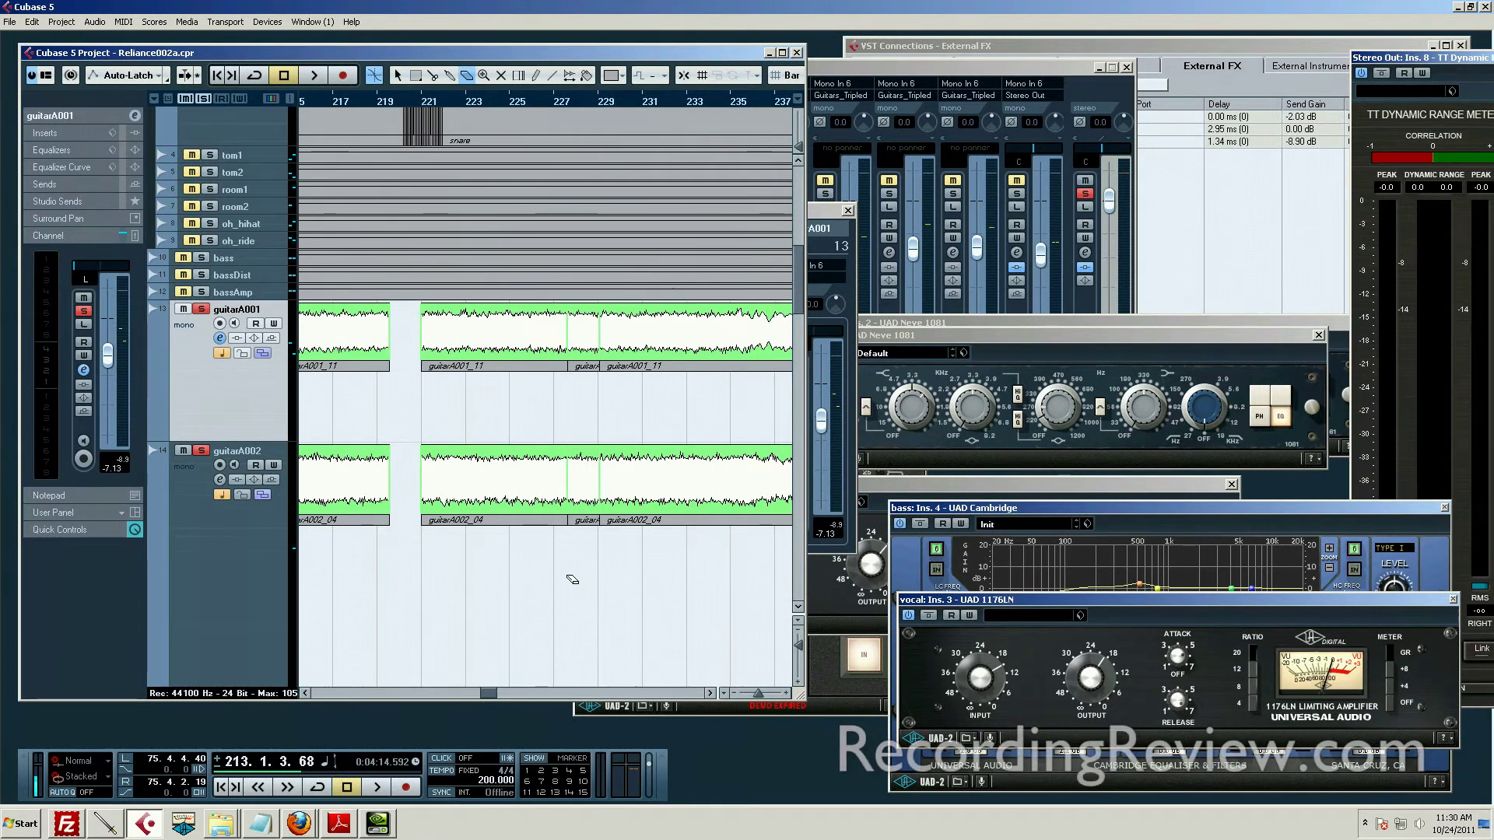
key(ctrl+z)
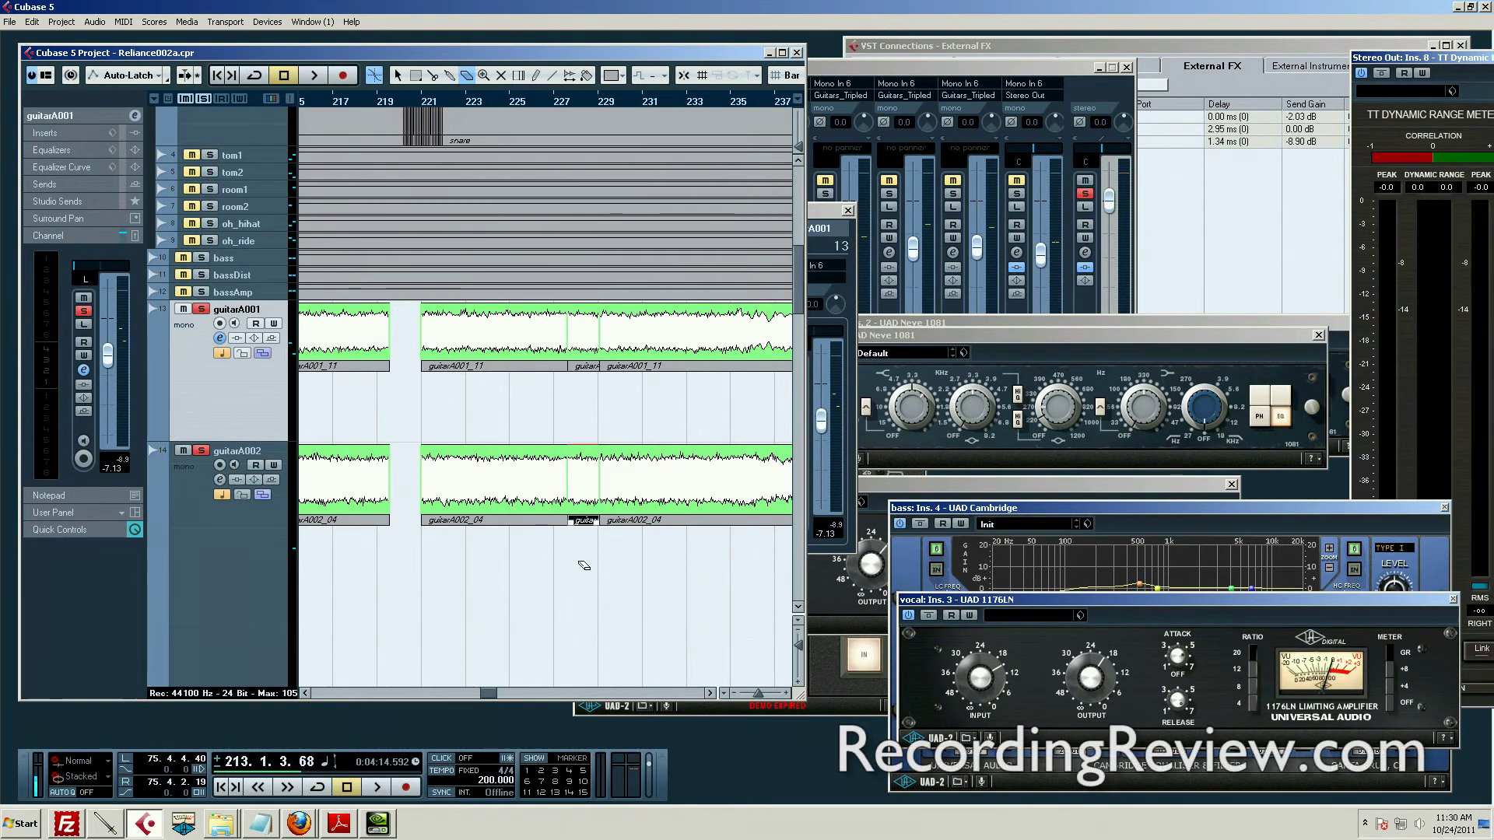
drag(584, 566, 585, 404)
drag(584, 350, 584, 349)
Step: Return to the Object Selection tool, zoom out, and undo to rejoin the later guitar pieces
key(1)
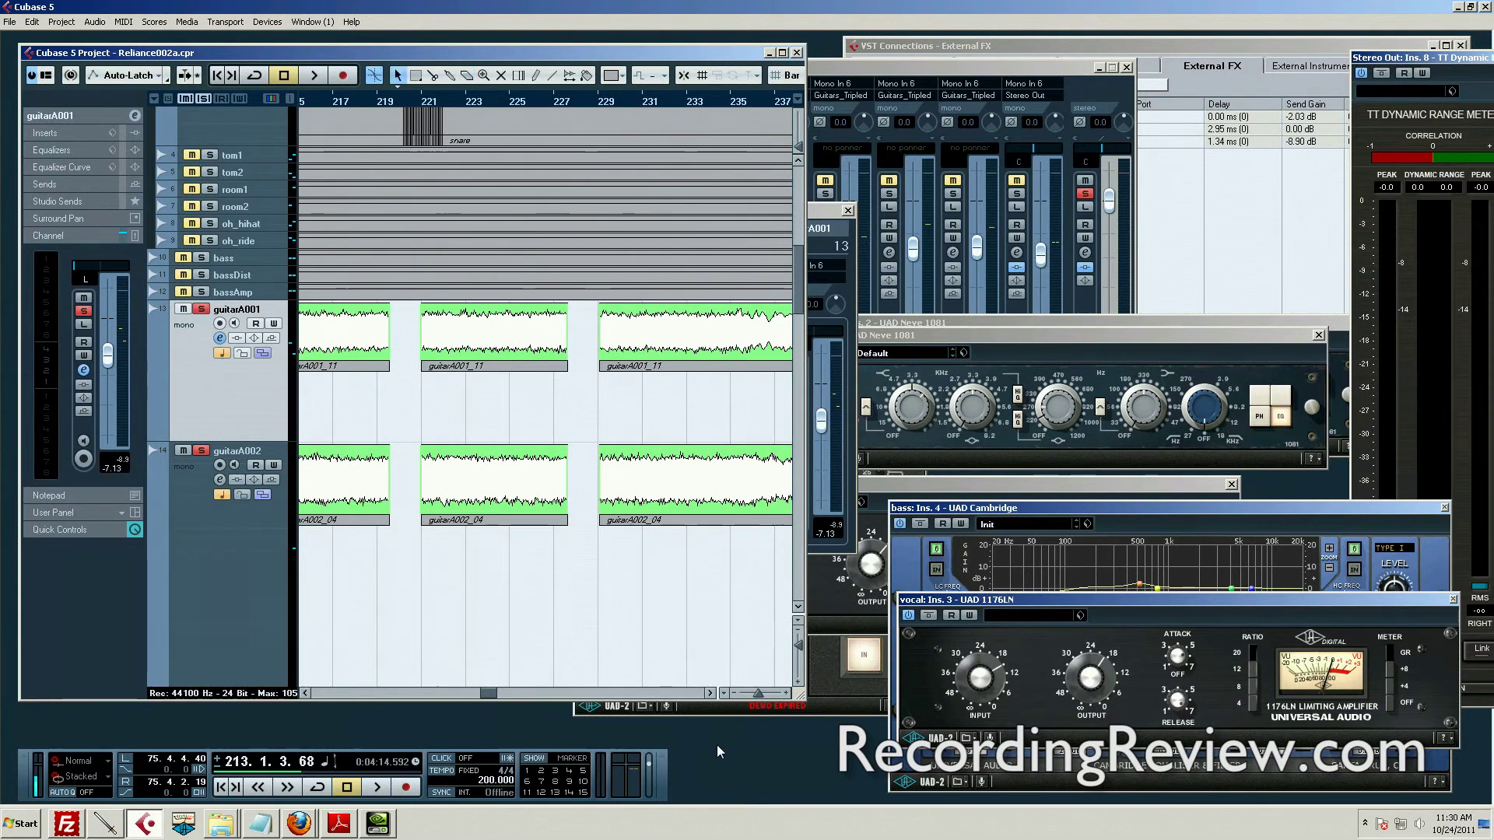
click(740, 694)
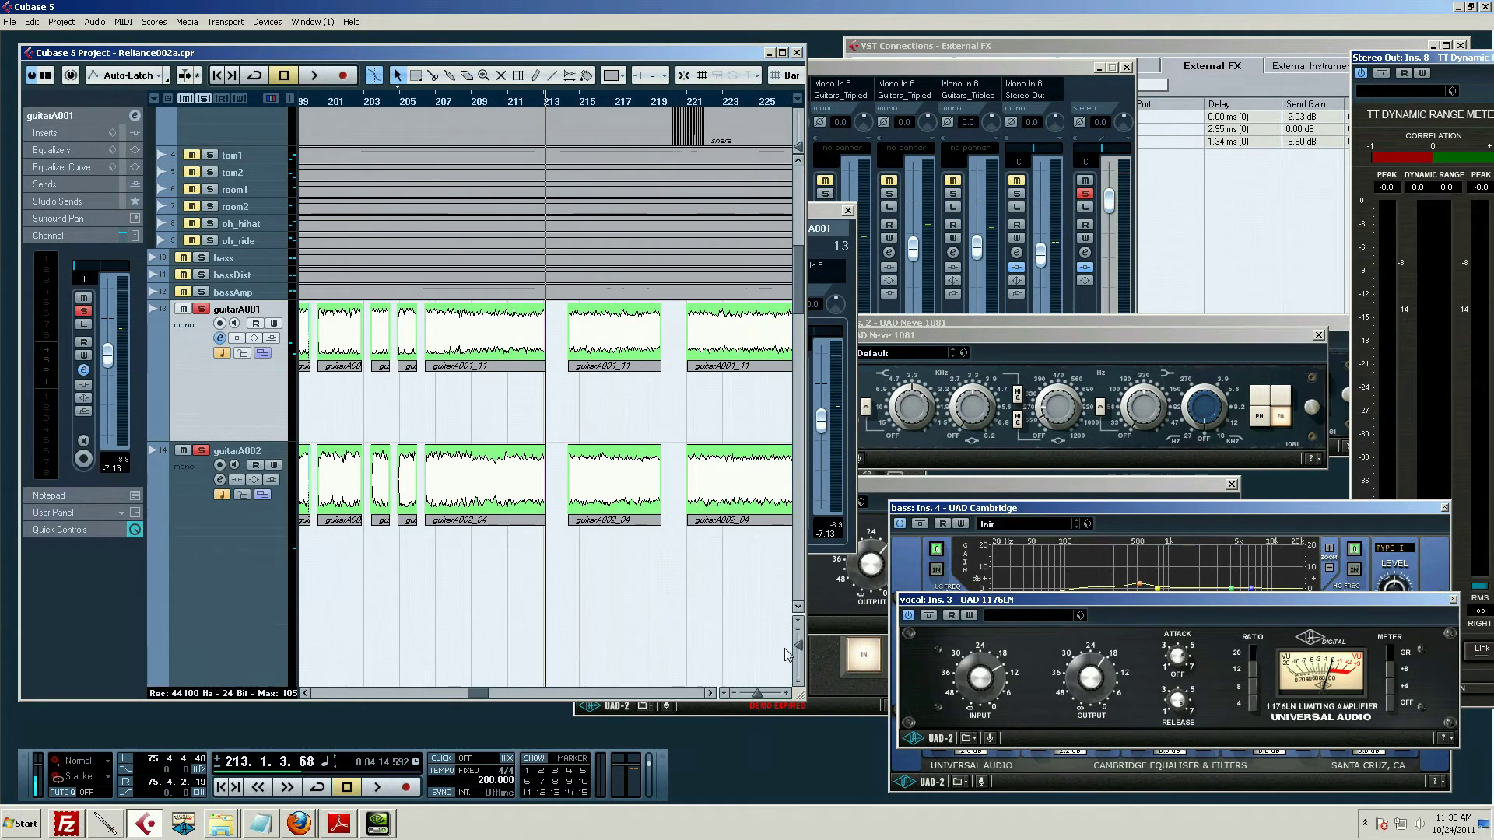
key(g)
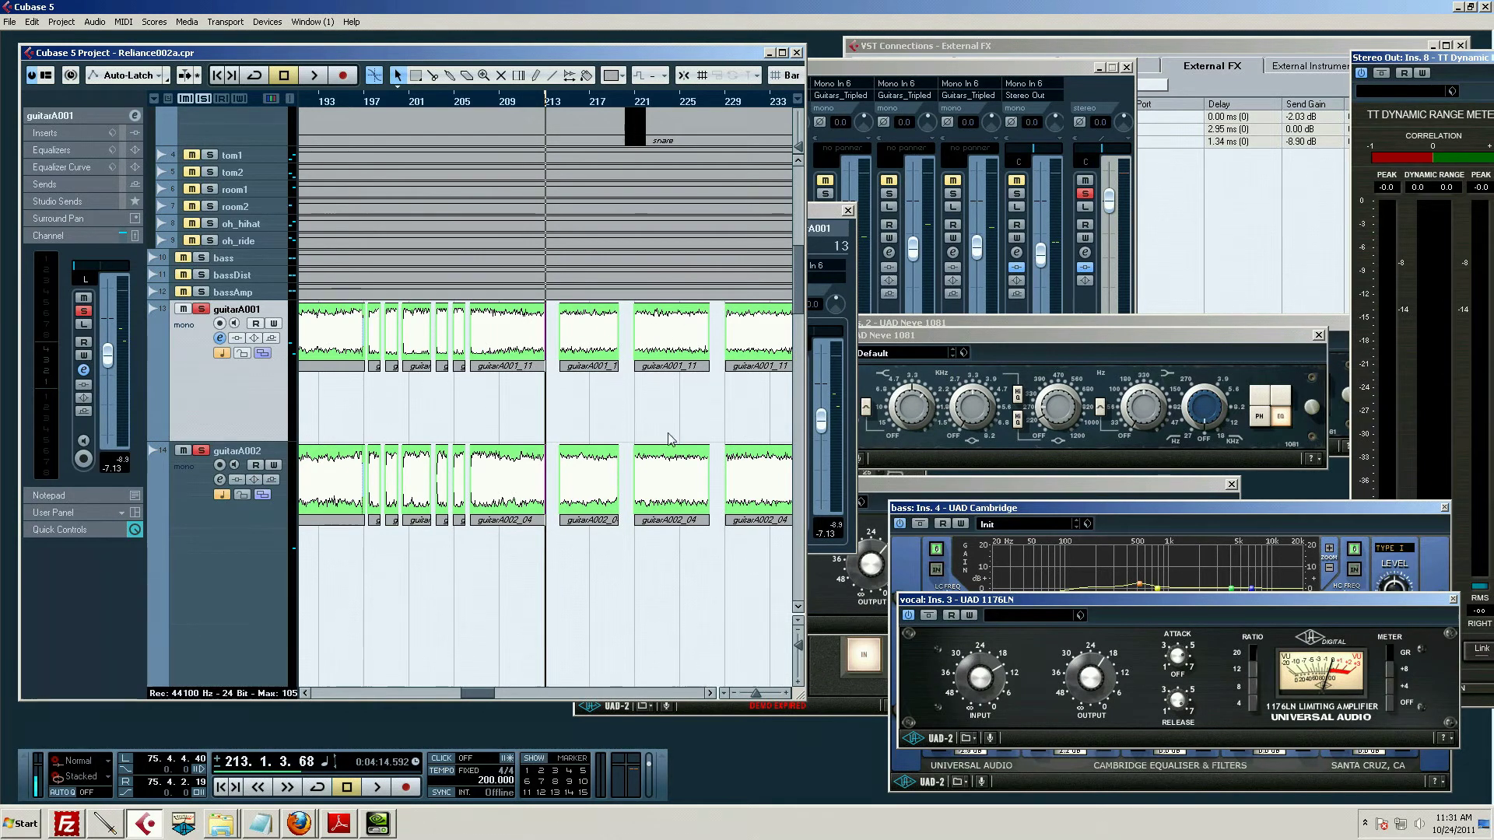
key(ctrl+z)
key(ctrl+z)
key(ctrl+z)
key(ctrl+z)
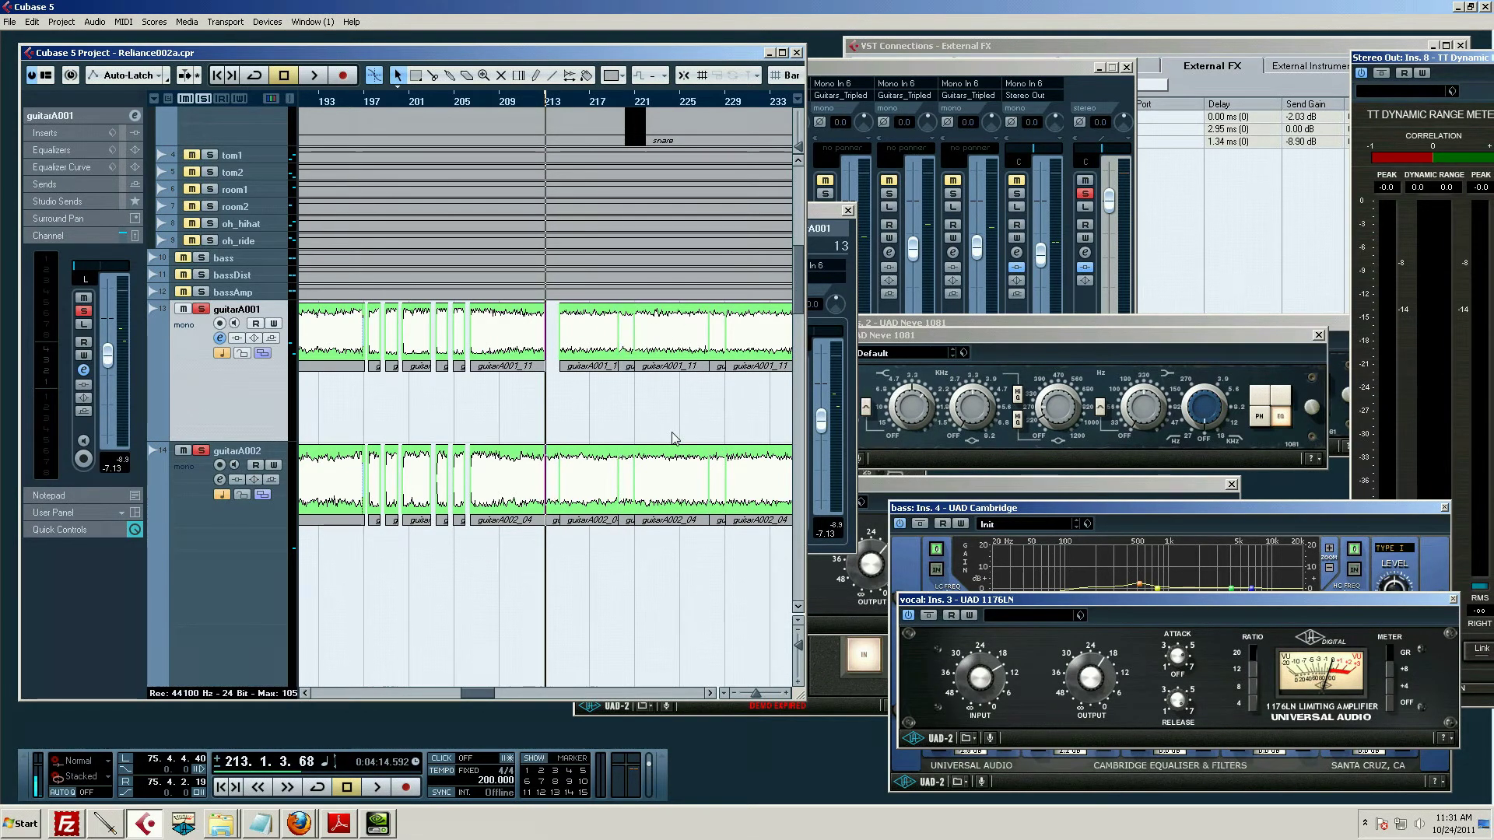
key(ctrl+z)
key(ctrl+z)
key(ctrl+z)
key(ctrl+z)
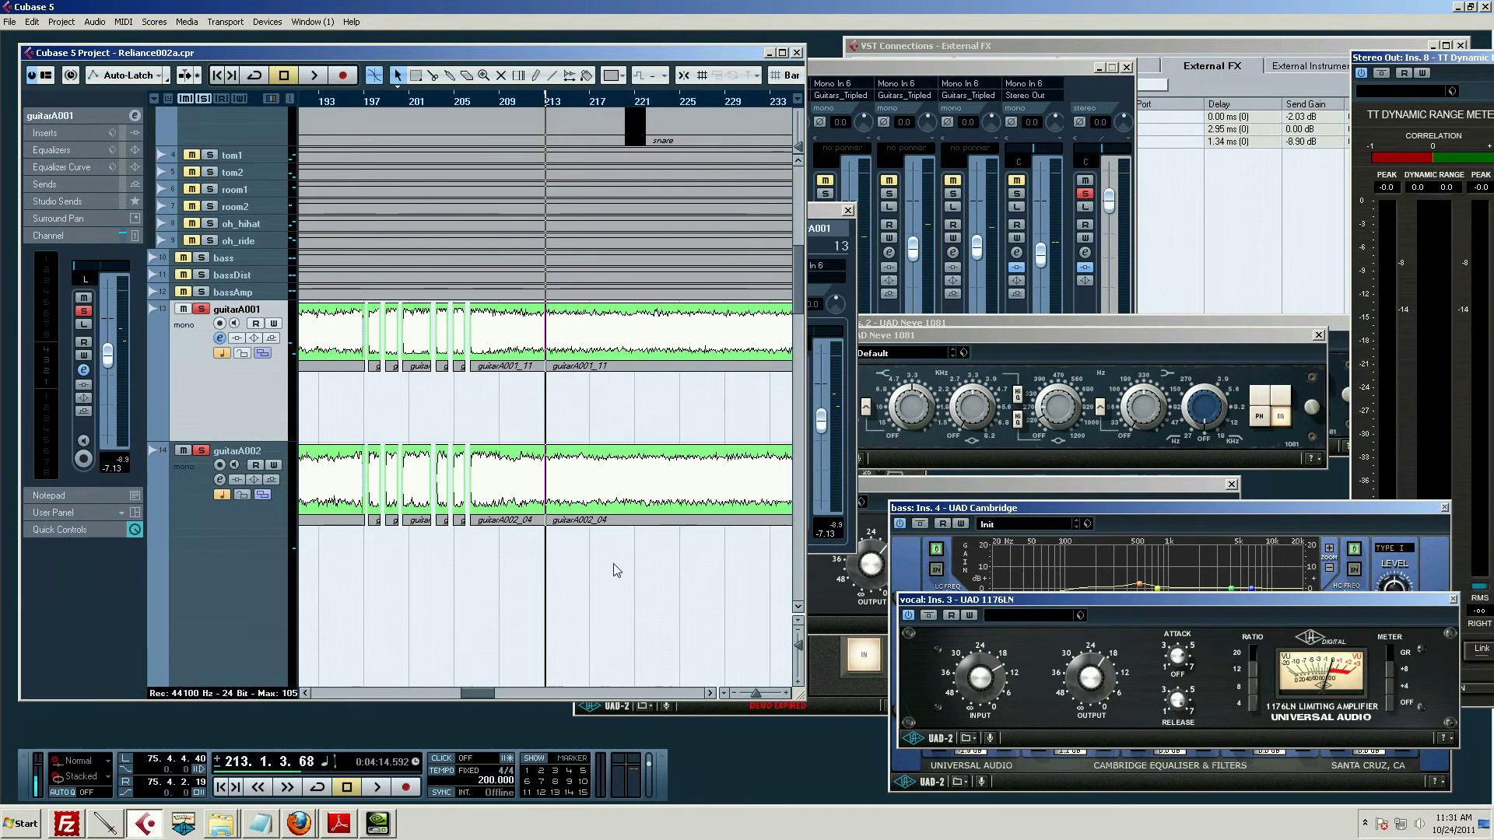
Step: Open guitarA001_11 in the Sample Editor, close it, and scroll down toward the Copy of vocal track
double_click(567, 363)
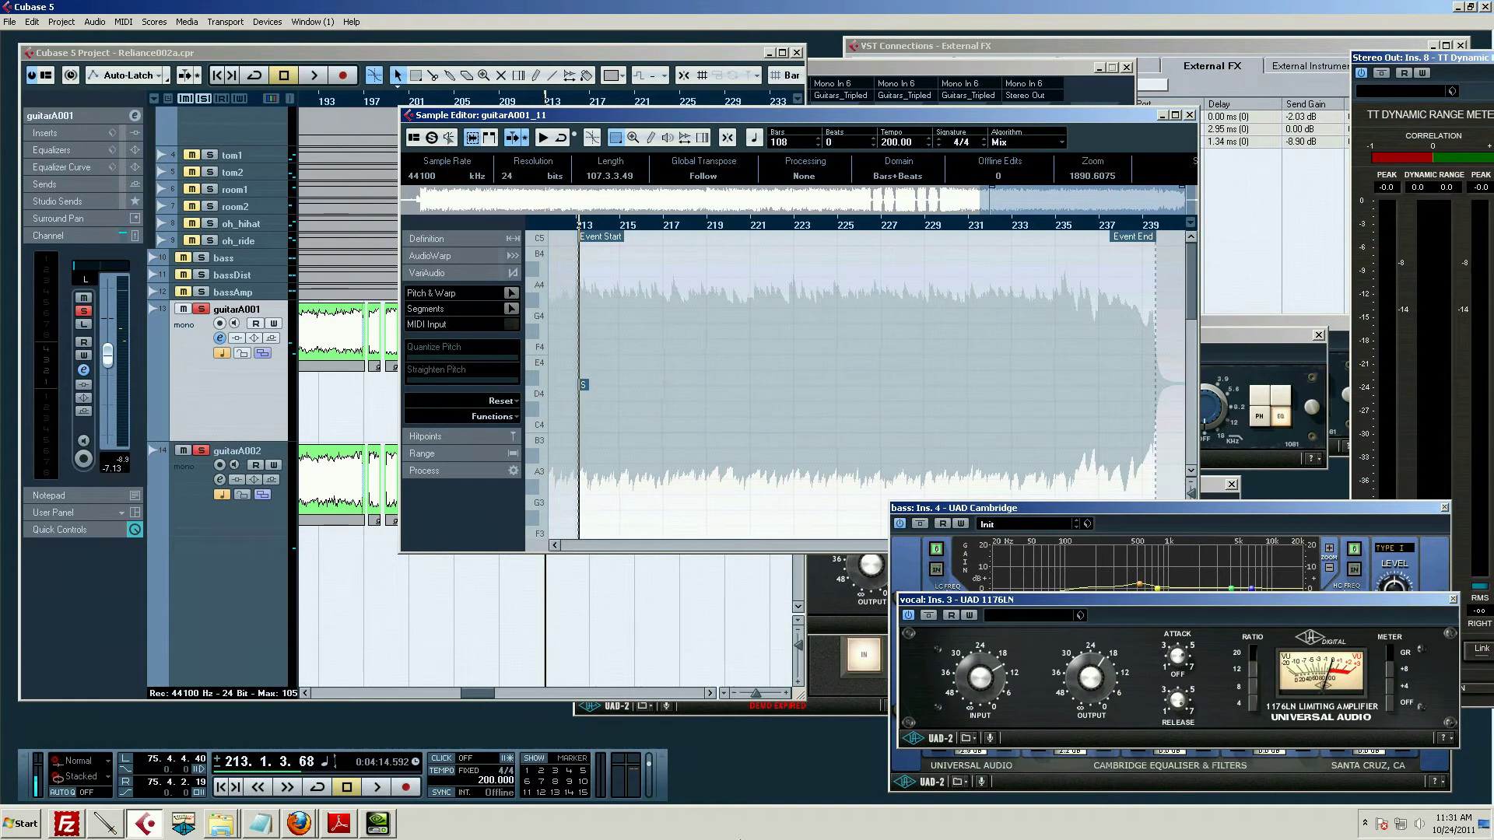
click(1189, 115)
scroll(299, 433, down, 5)
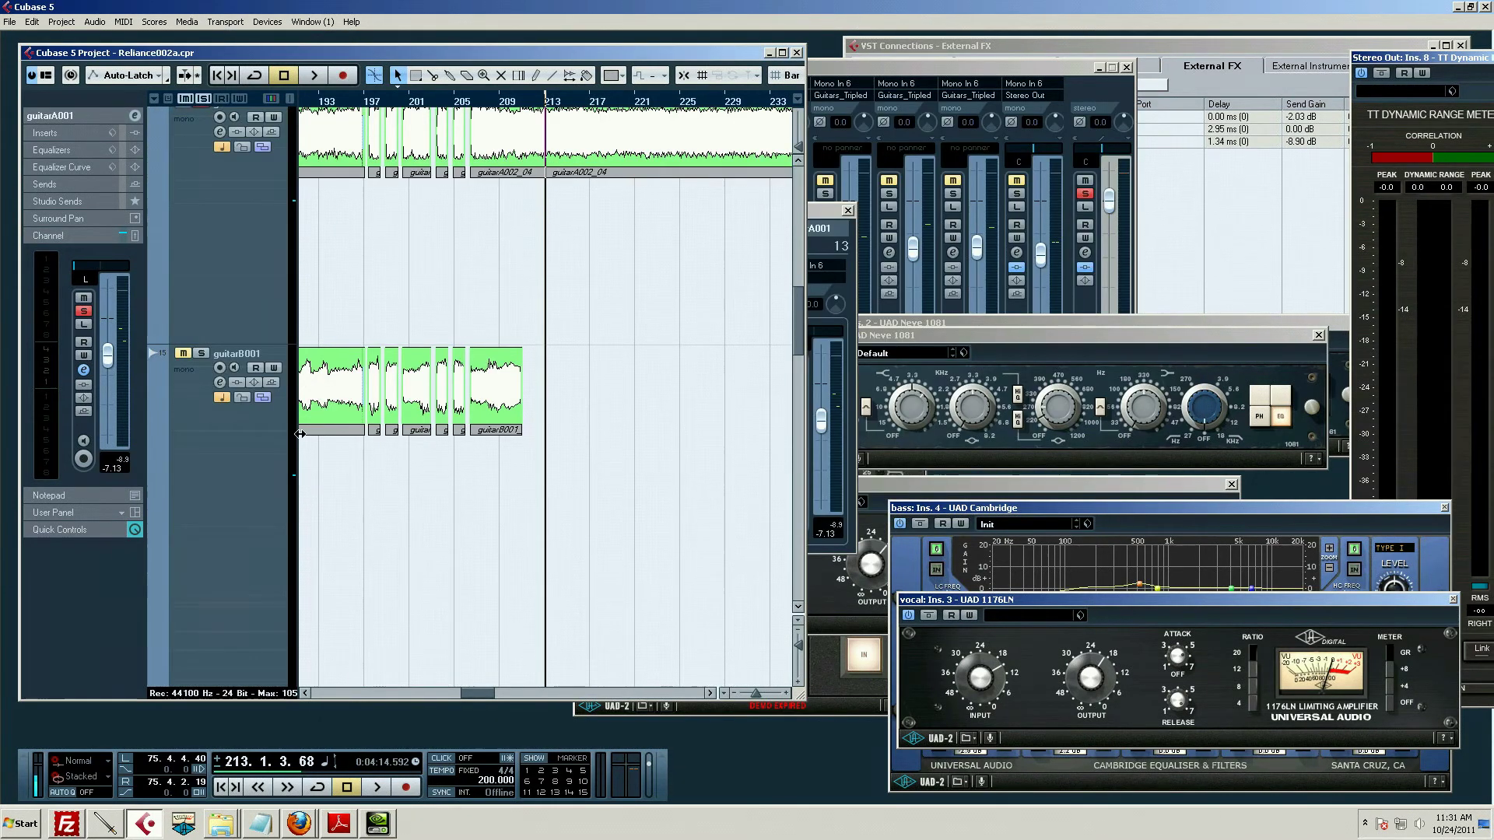
scroll(541, 267, down, 8)
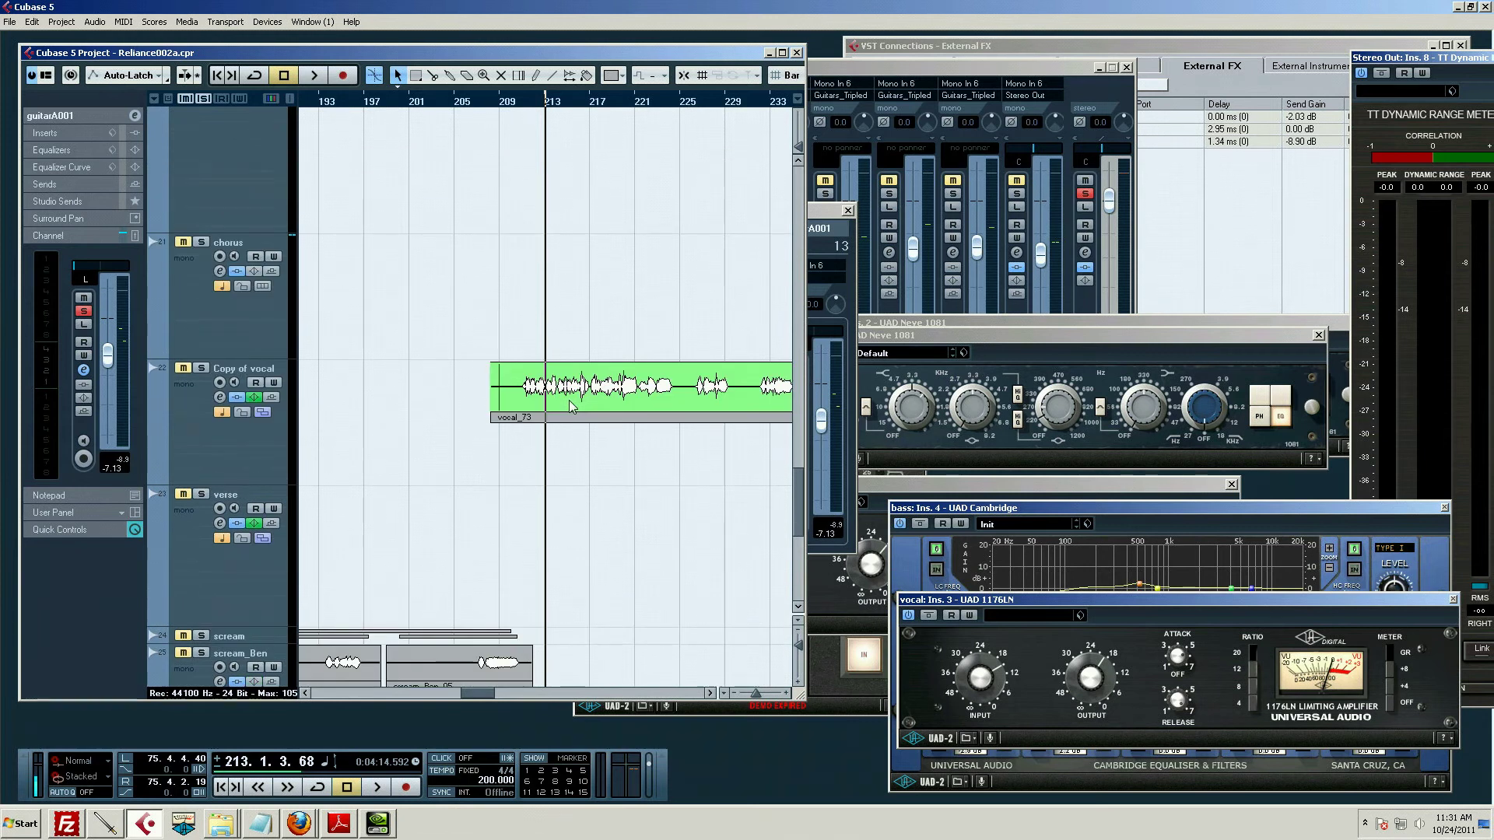
Step: Open vocal_73 in the Sample Editor with VariAudio pitch segments, and close the UAD 1176LN and Cambridge EQ windows
double_click(547, 401)
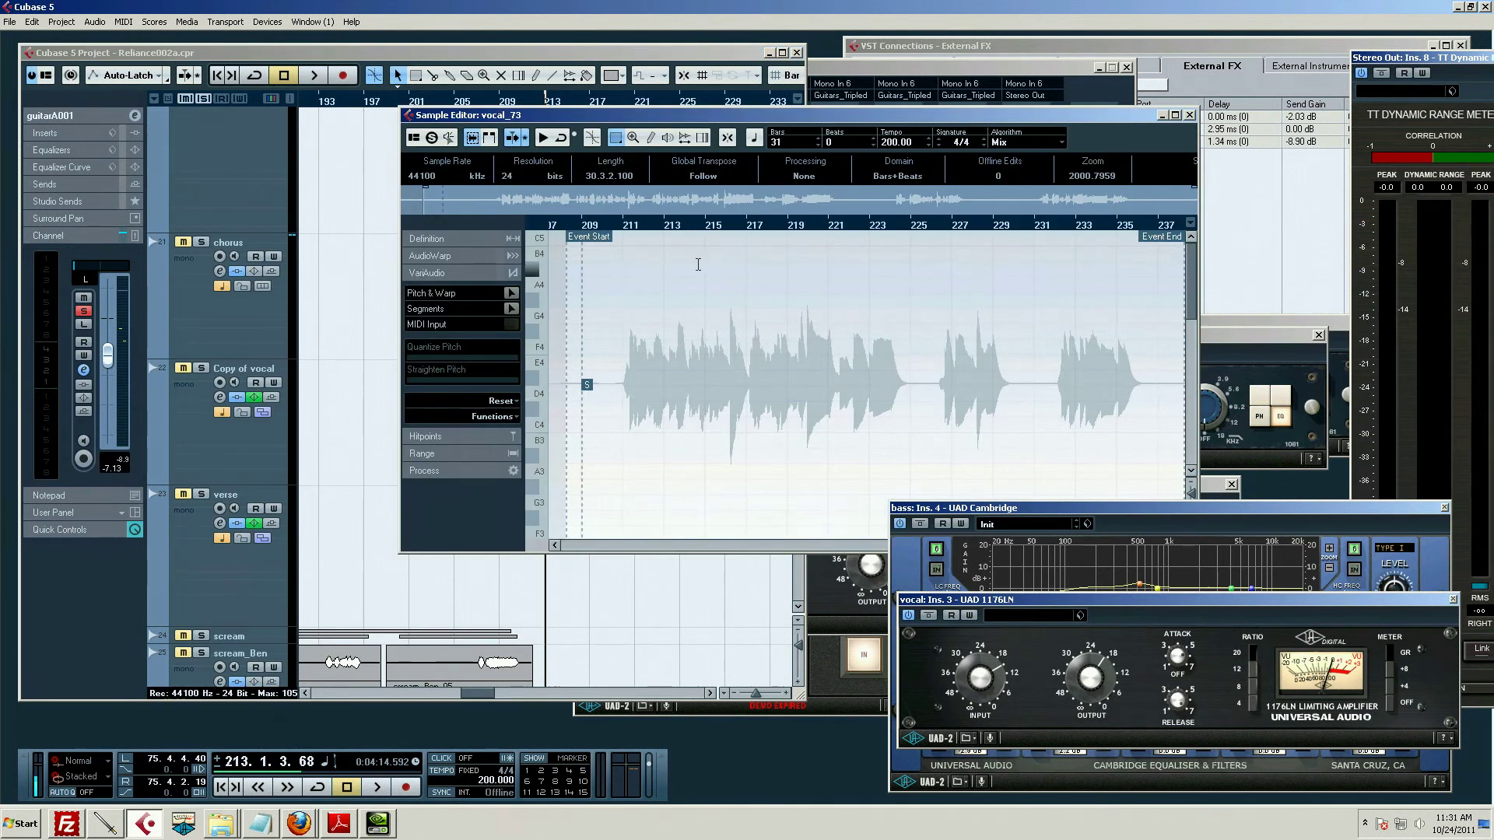
drag(614, 226, 606, 255)
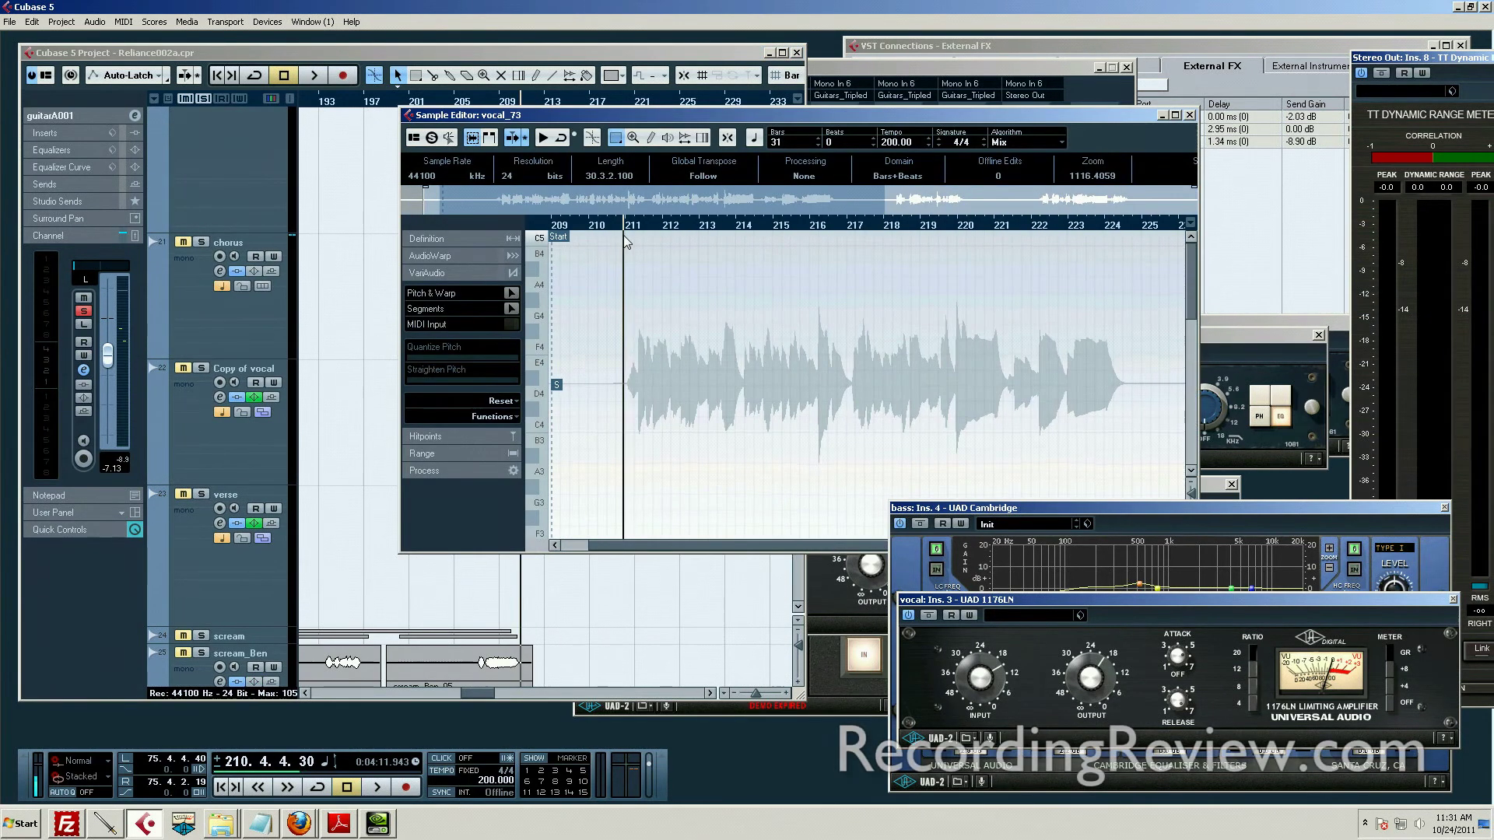
click(511, 296)
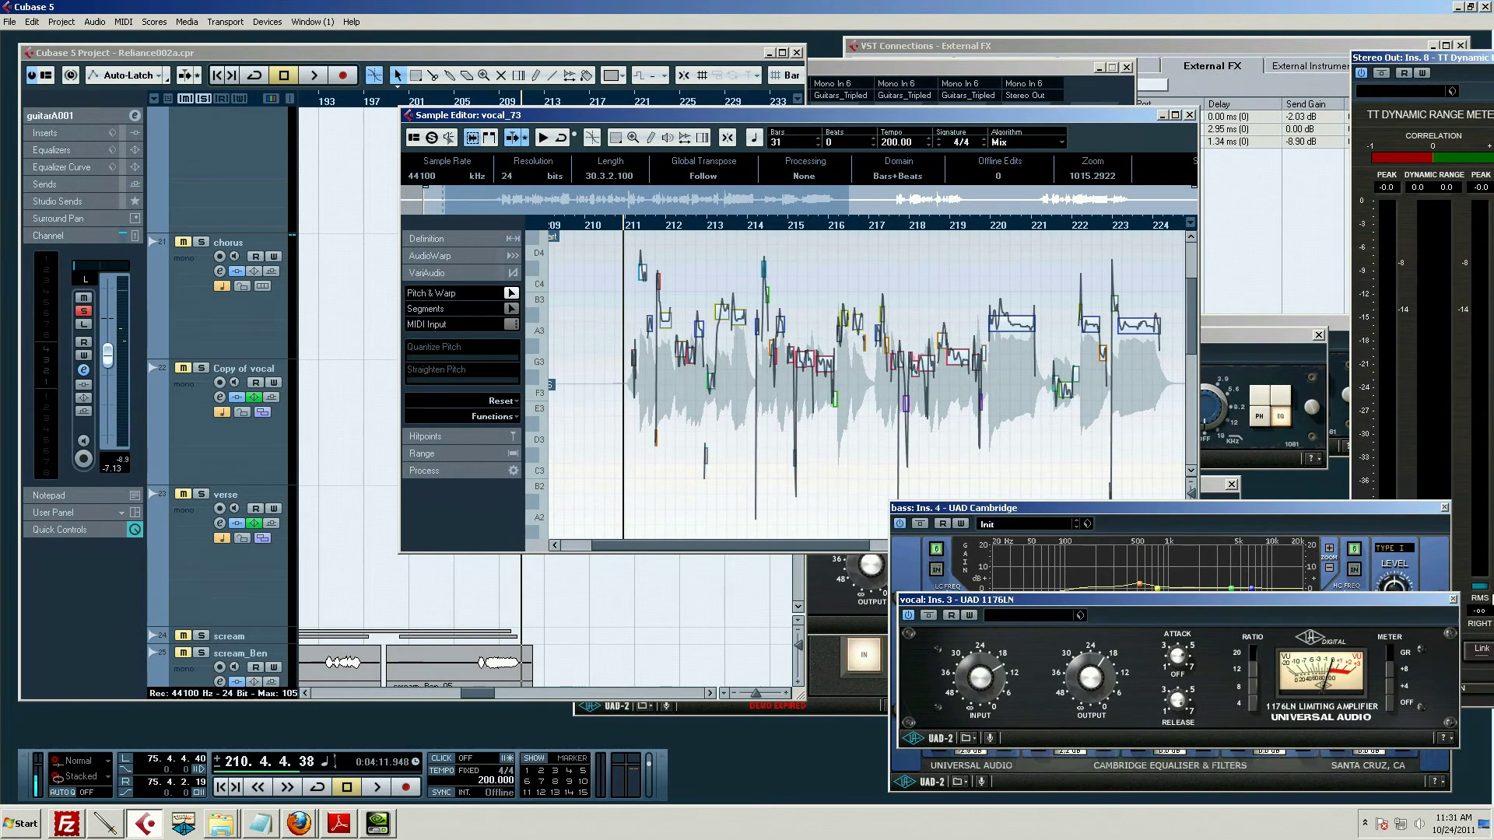
click(1453, 600)
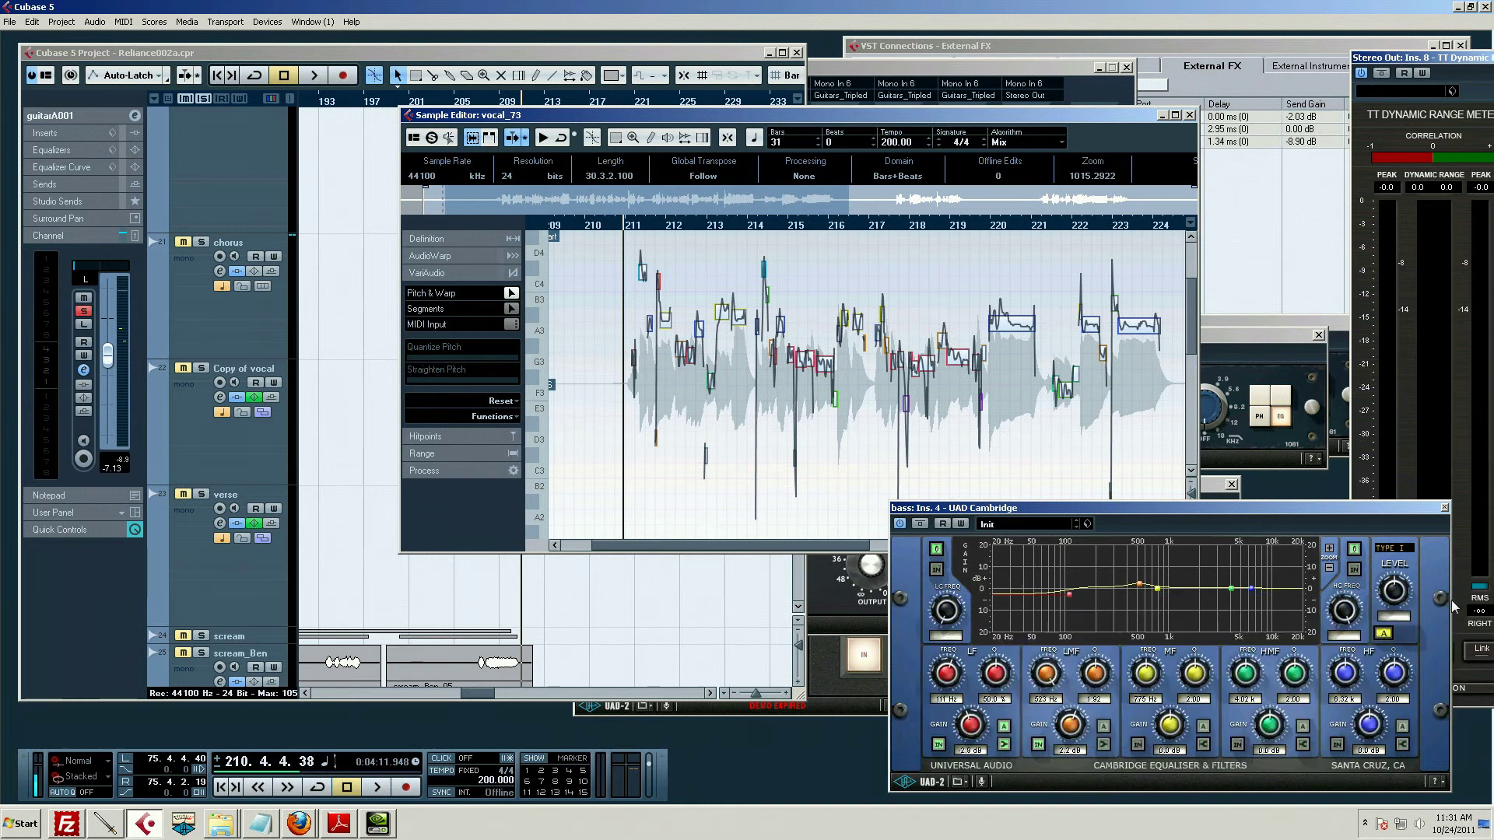
click(1445, 509)
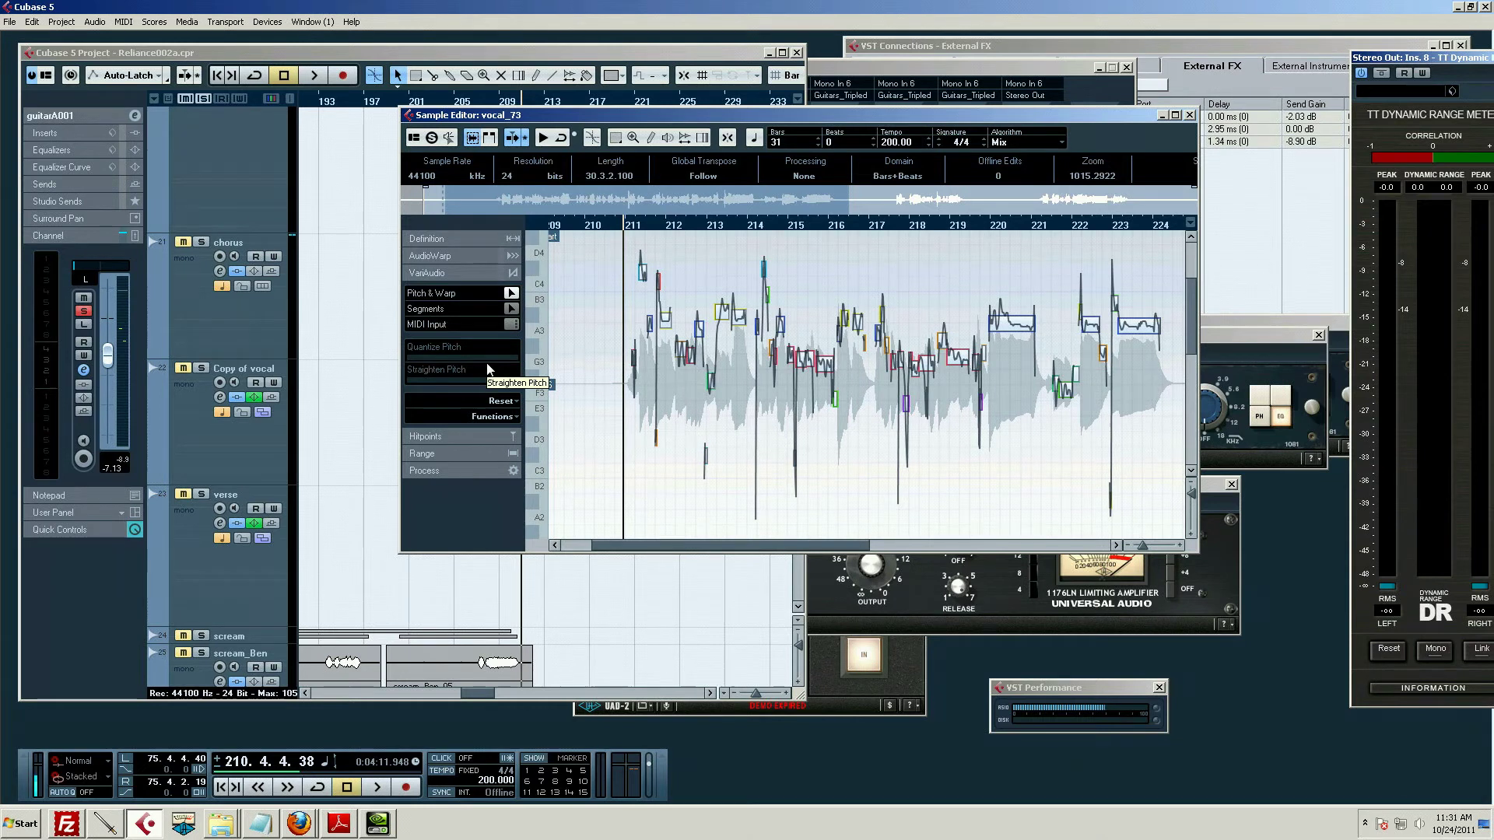
Step: Fully straighten the long note near bar 220 and quantize its pitch to half, then show the AudioWarp settings
click(1008, 258)
key(h)
key(h)
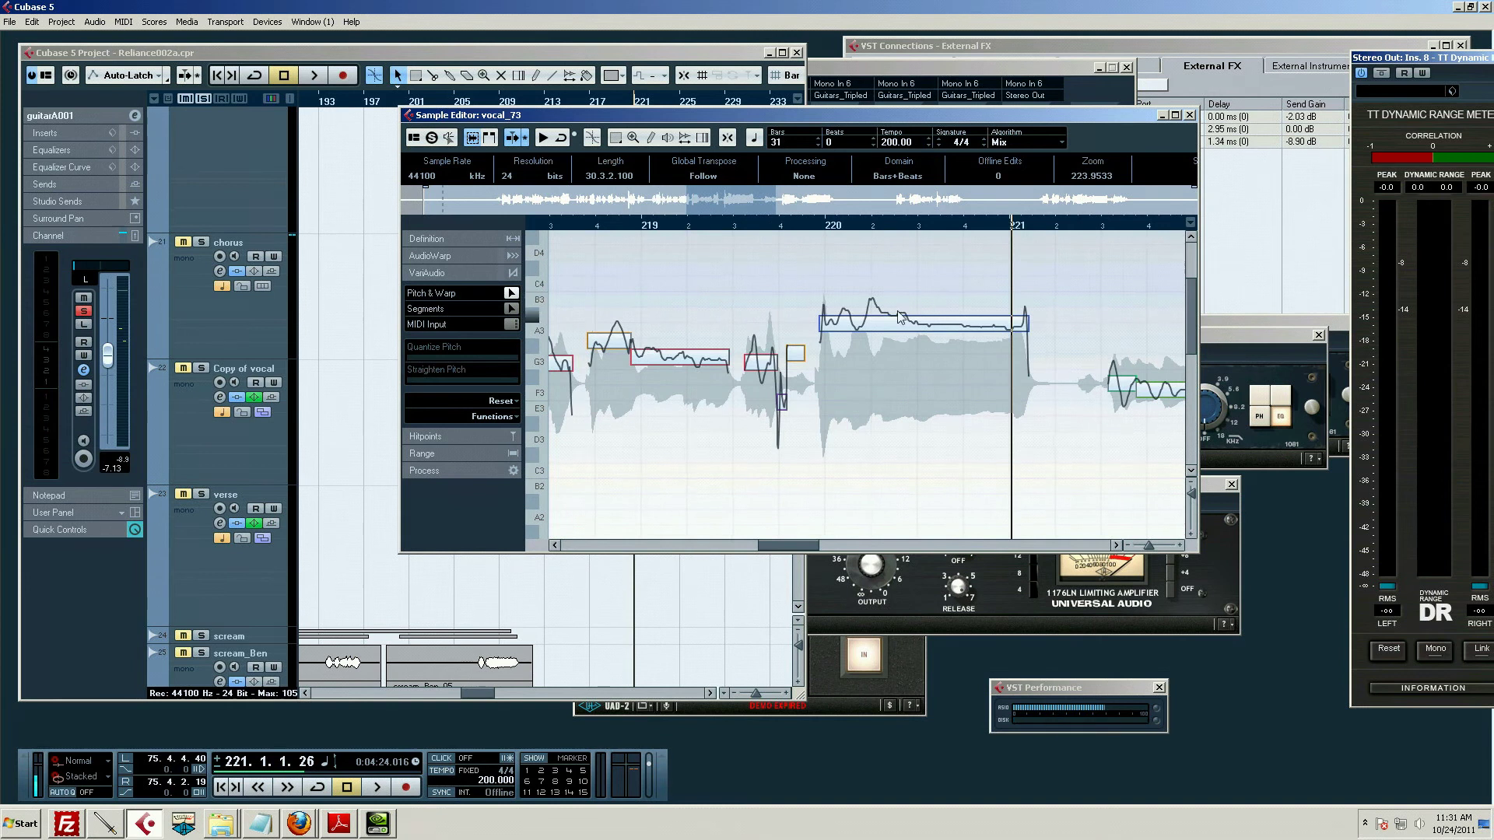
click(883, 321)
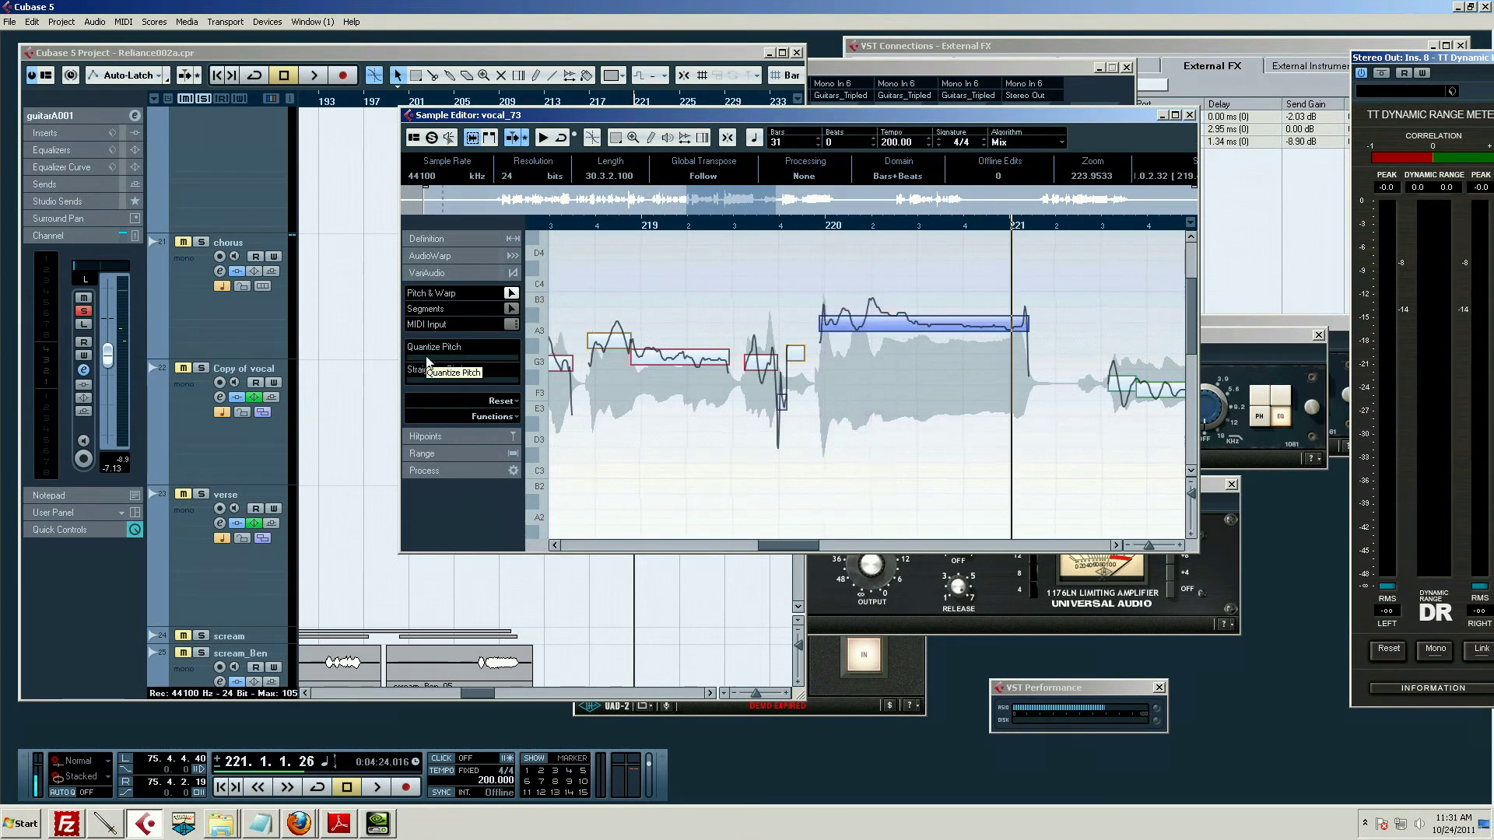
drag(465, 380, 551, 389)
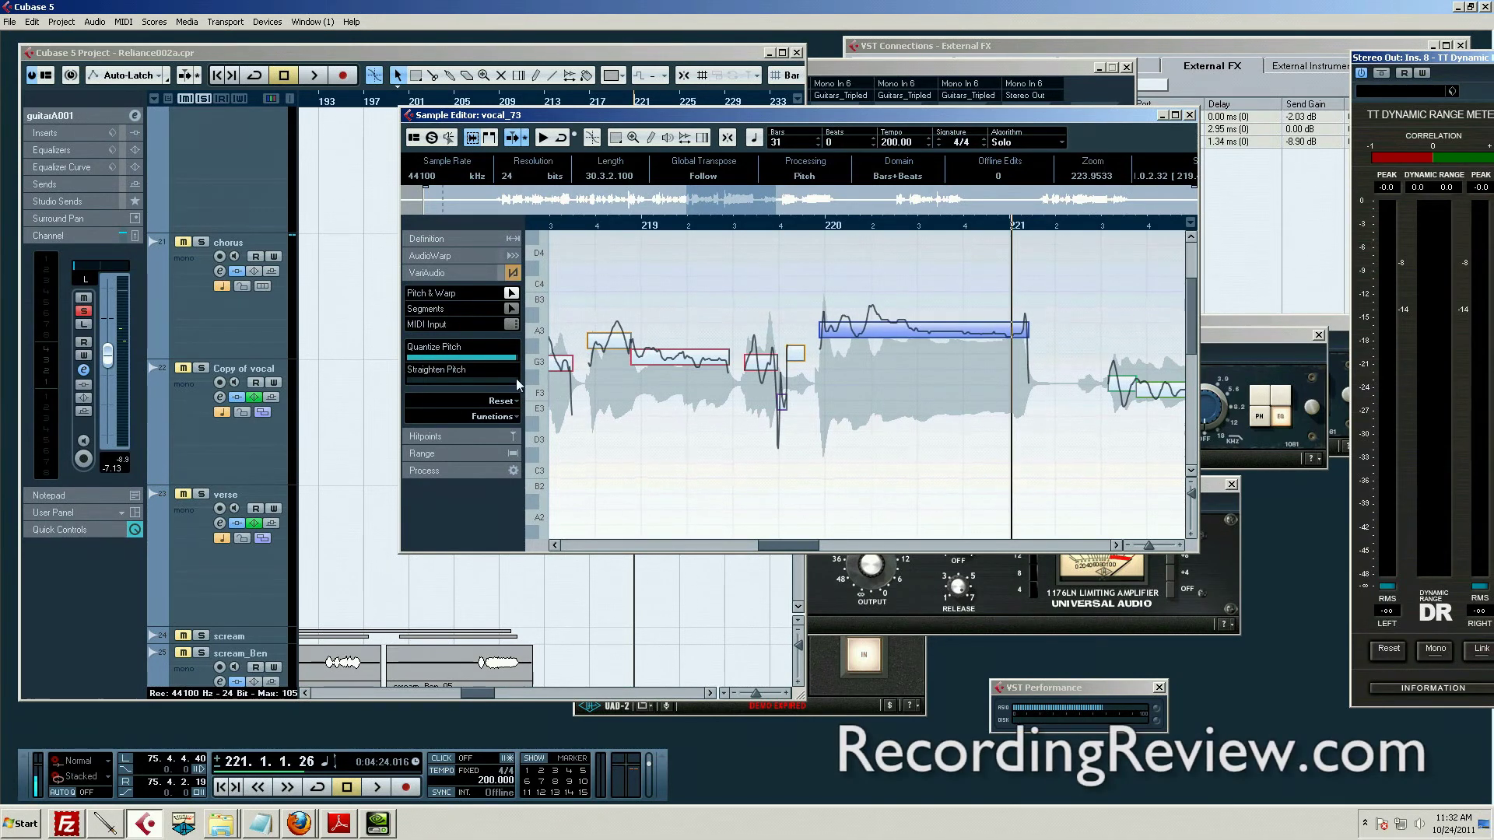
drag(516, 378, 384, 358)
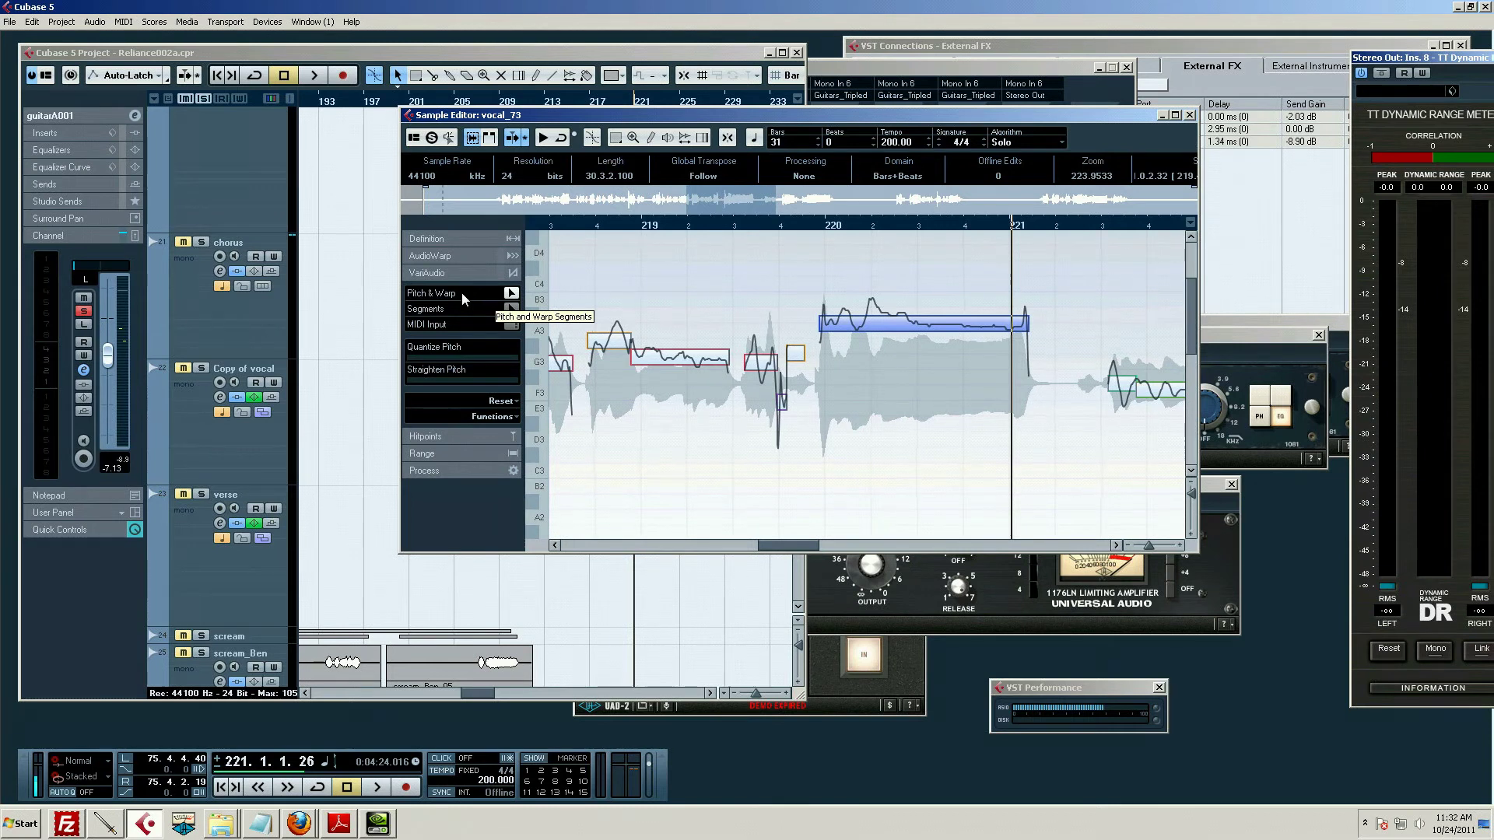
click(488, 257)
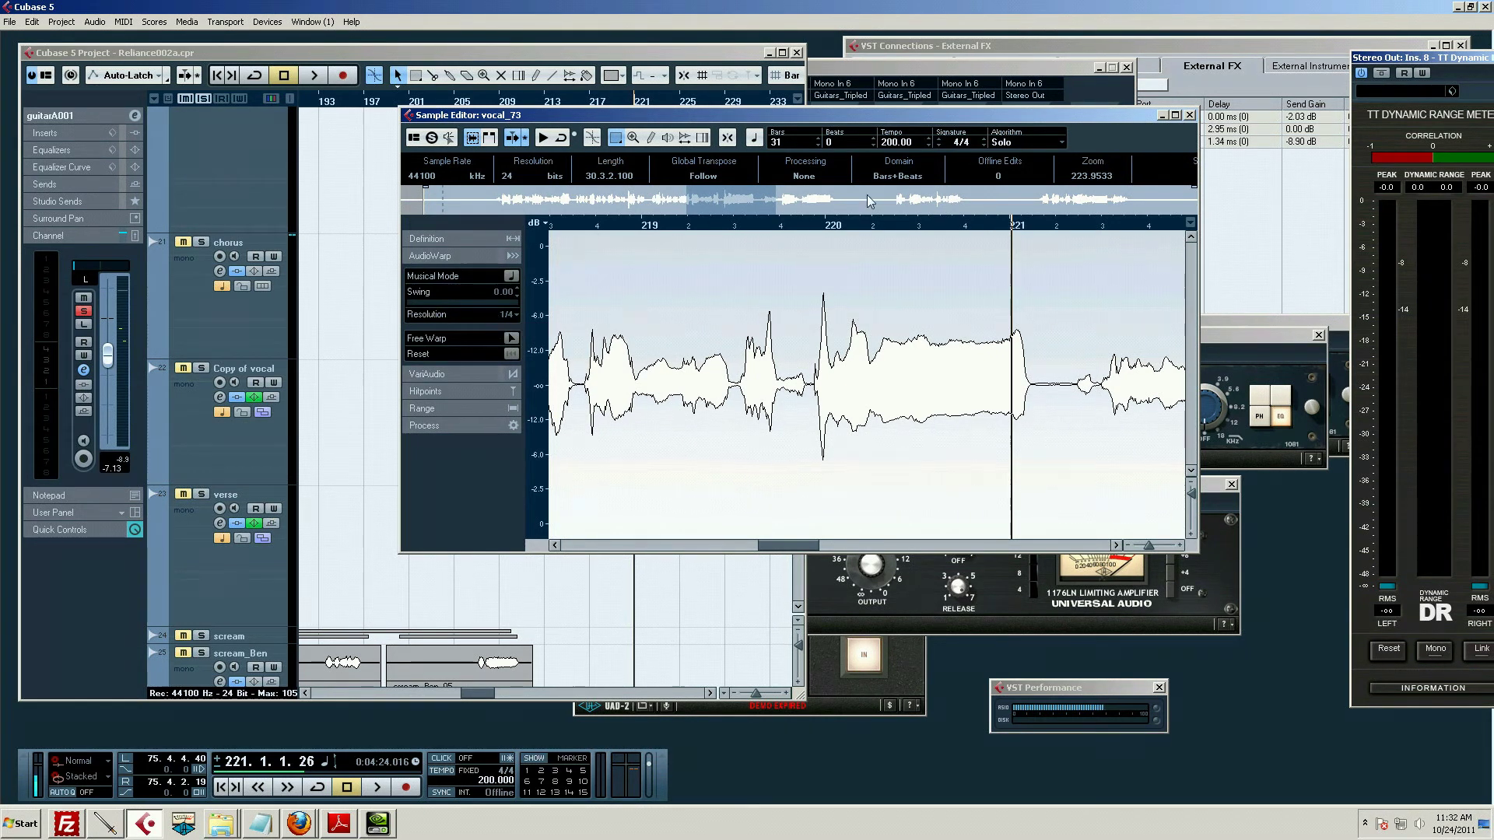
Step: Step through the Definition, AudioWarp, VariAudio and Hitpoints inspector sections, finishing on VariAudio
click(444, 237)
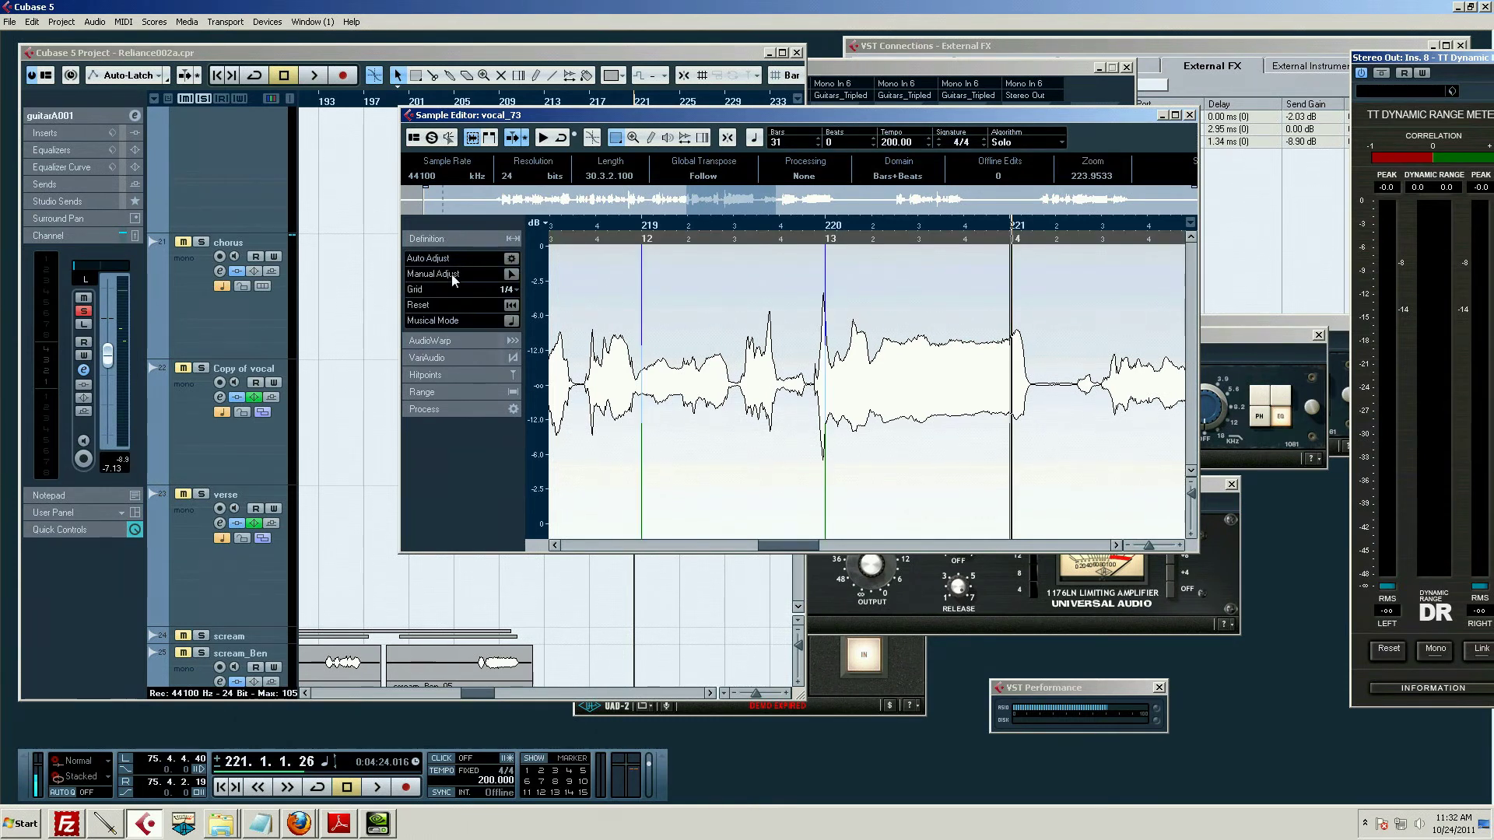
click(452, 343)
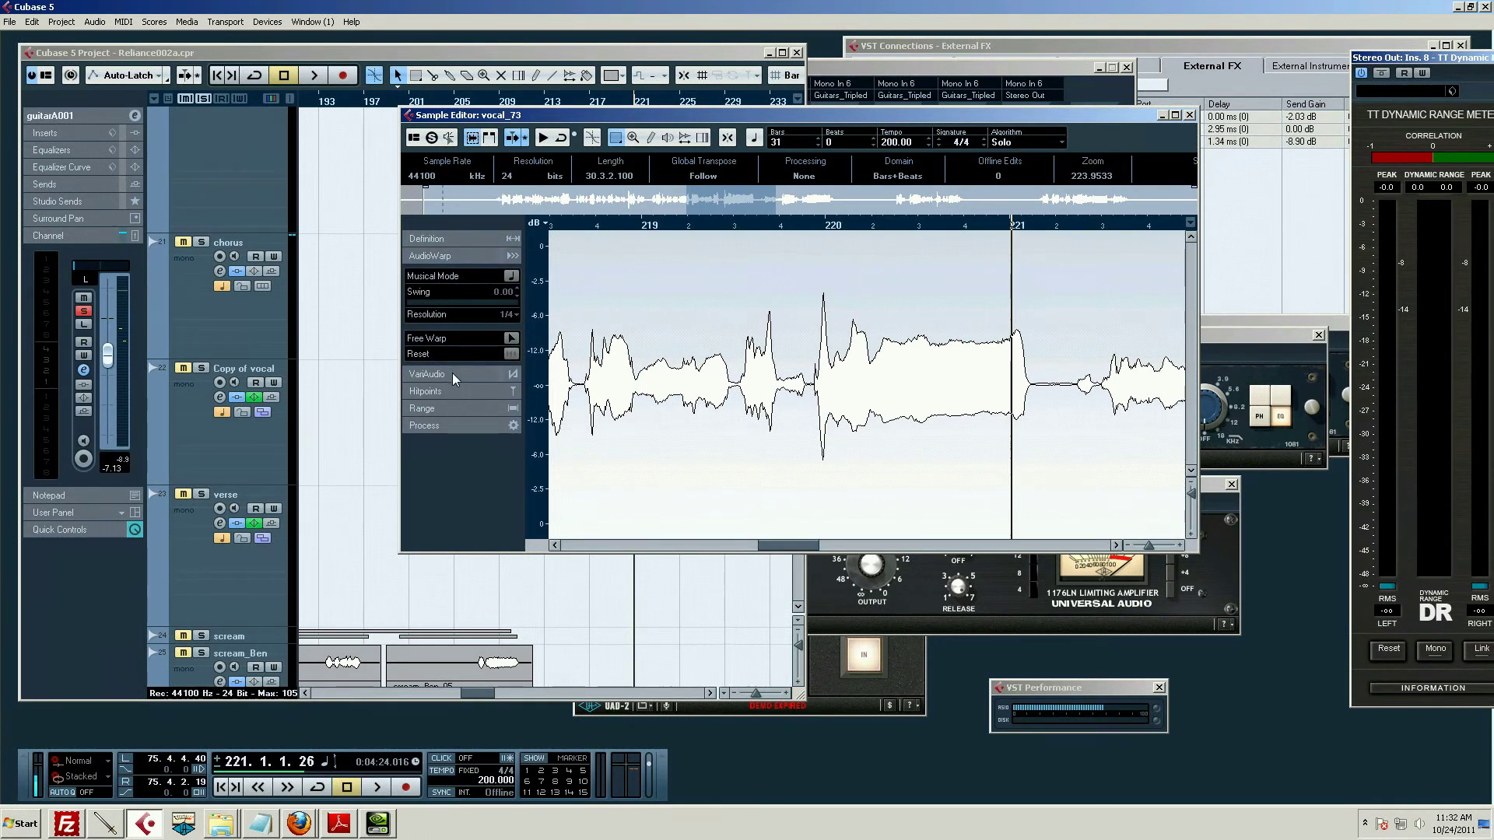
click(453, 375)
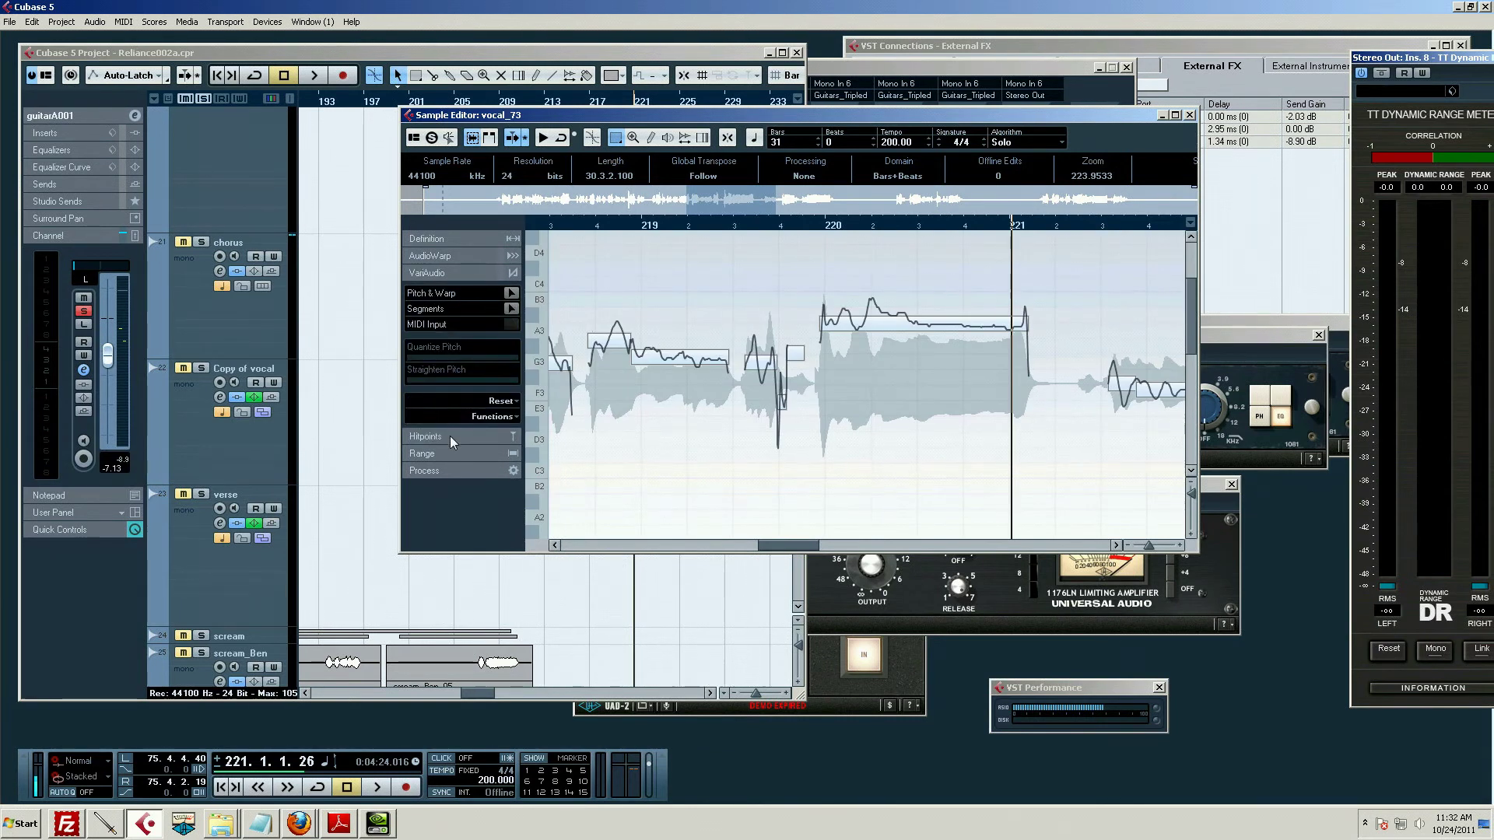
click(450, 438)
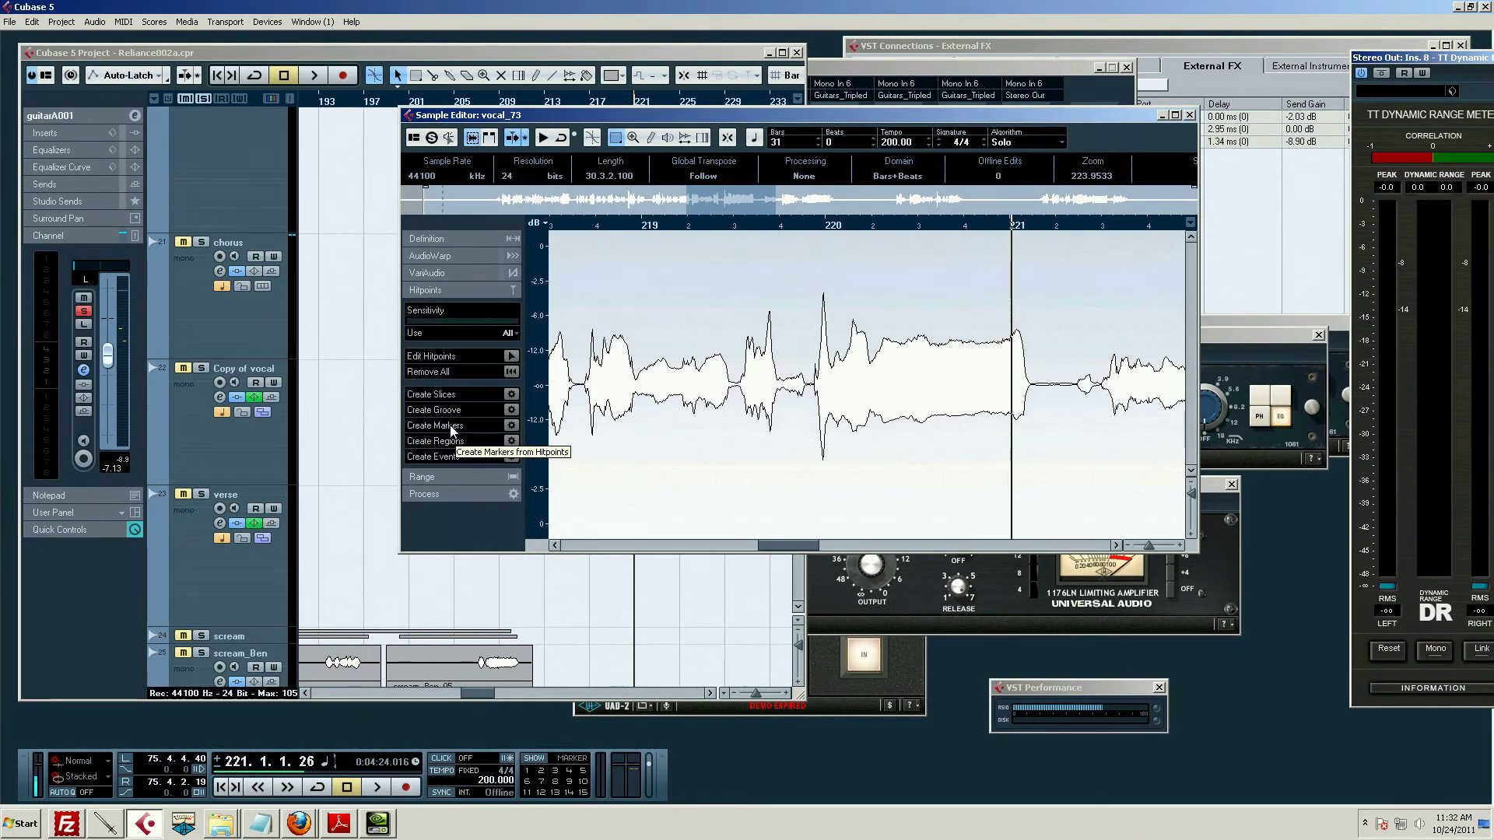
click(455, 275)
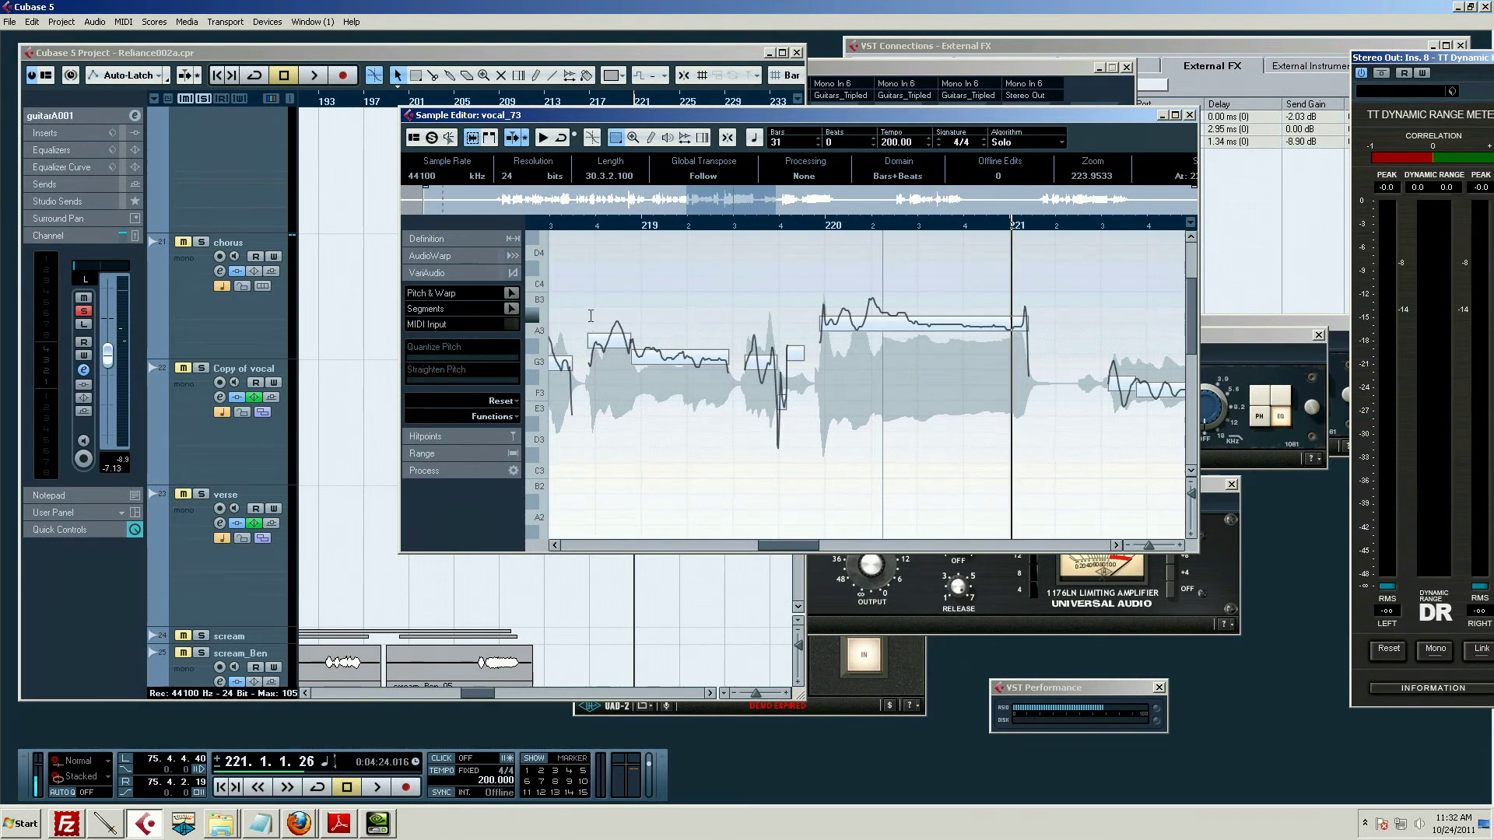
Step: With Pitch & Warp on, warp the long B3 note near bar 220 to a new length, then open Audio > Plug-ins
click(511, 294)
click(926, 323)
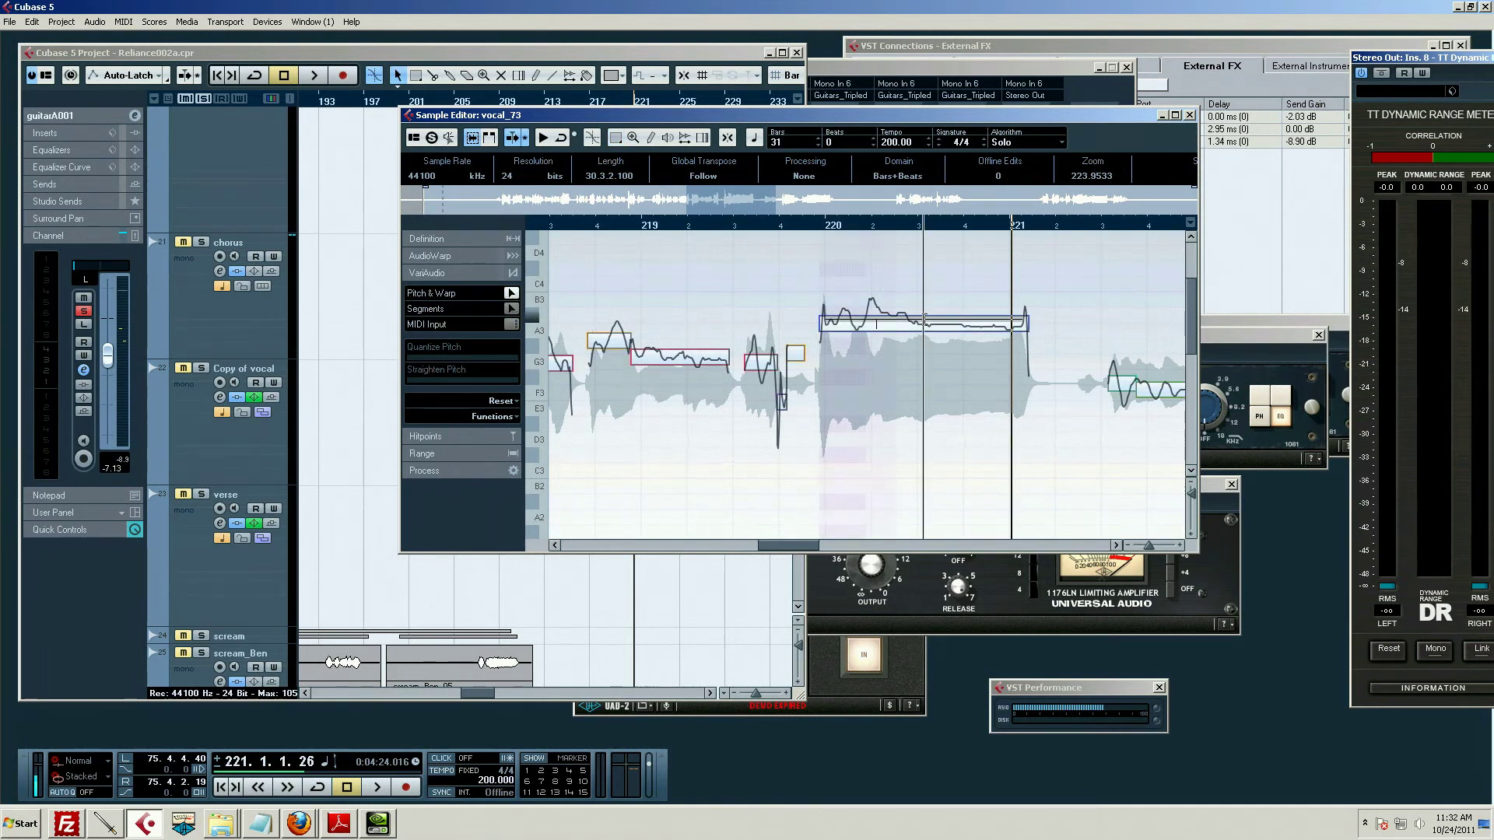
mouse_move(1029, 325)
mouse_down()
mouse_move(1083, 328)
mouse_move(1007, 337)
mouse_up()
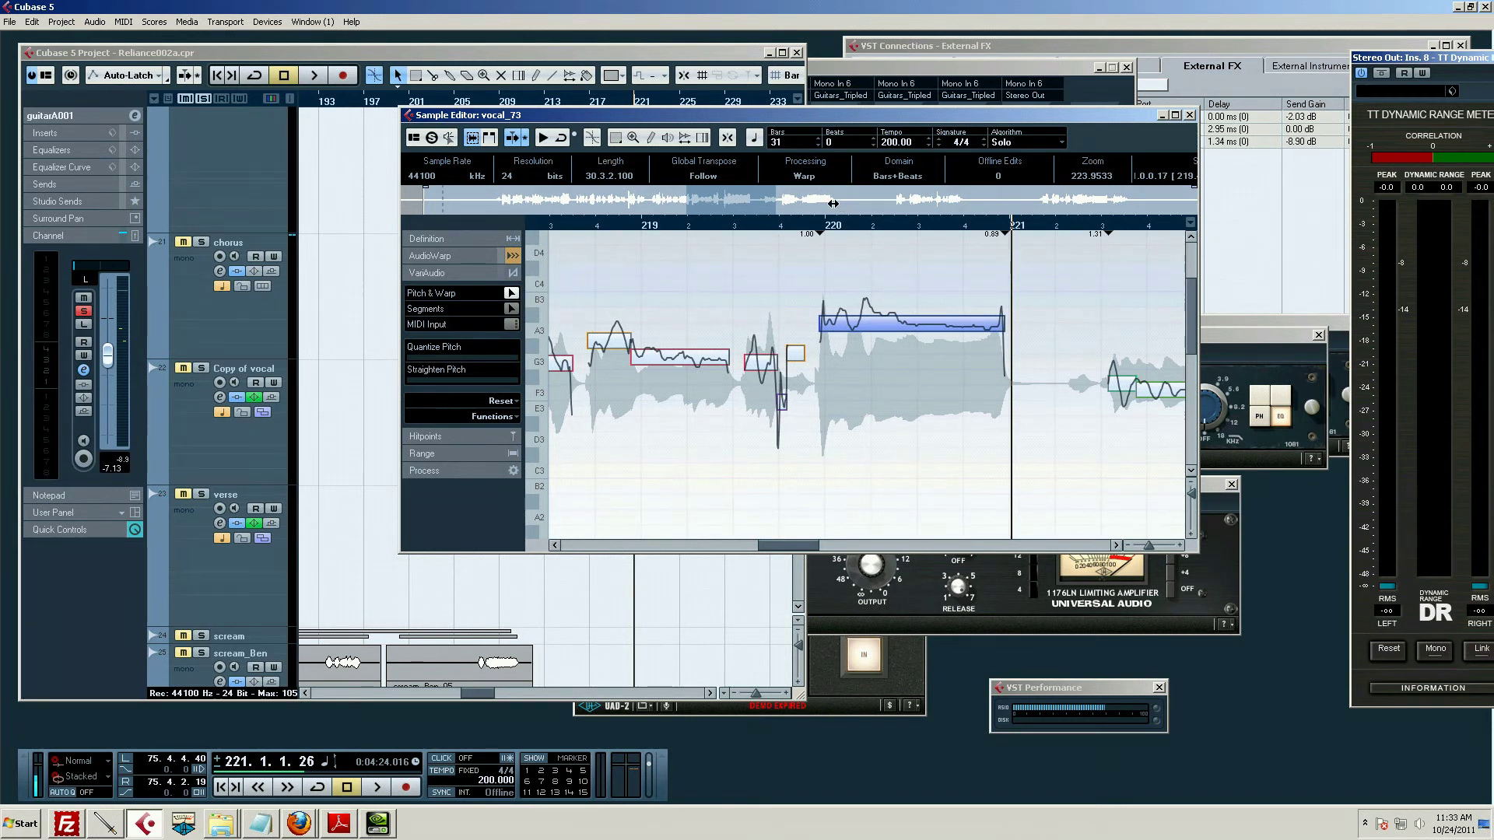
click(822, 391)
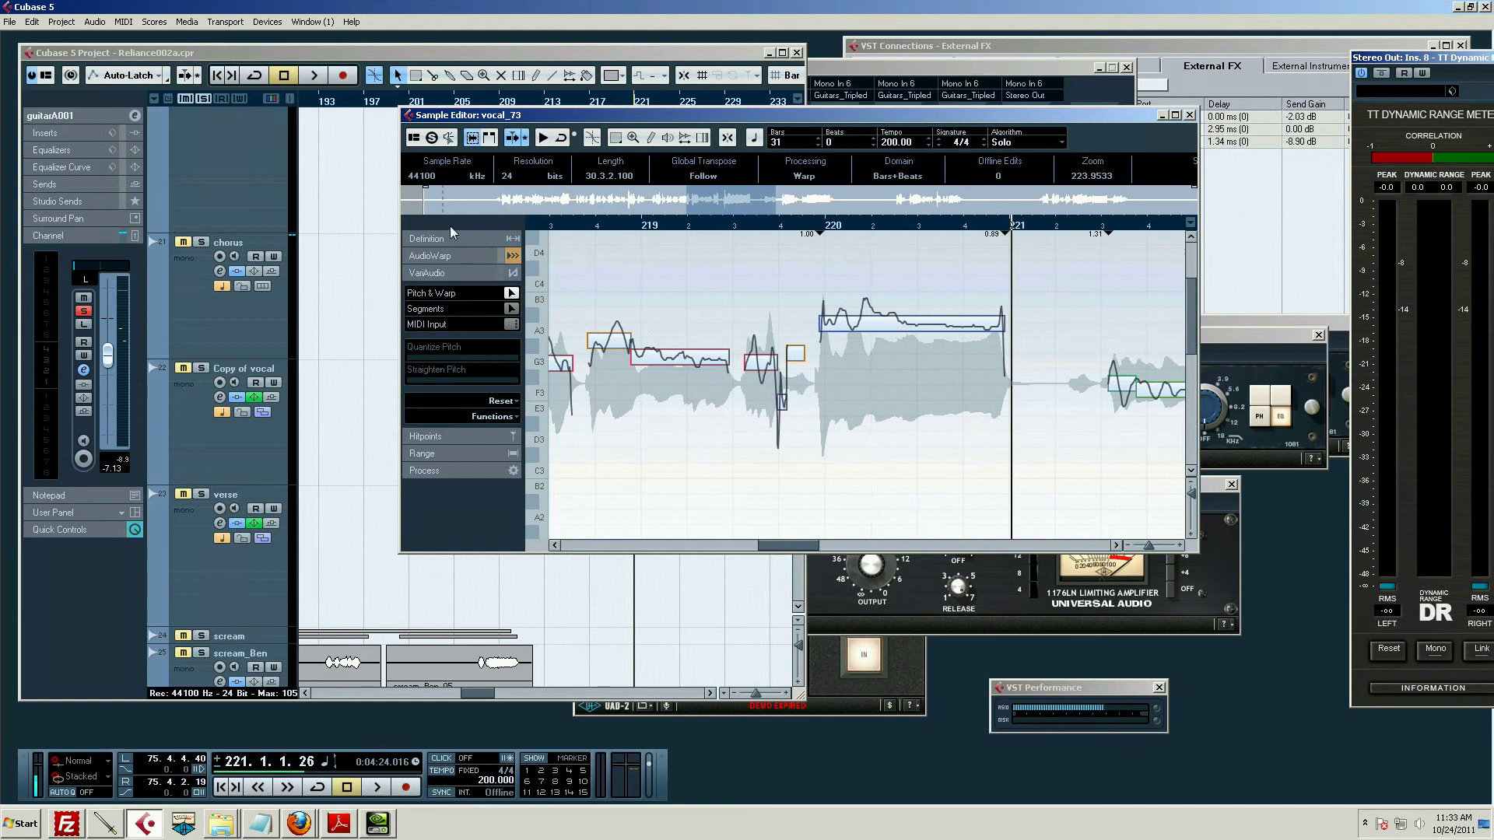
click(95, 21)
mouse_move(111, 54)
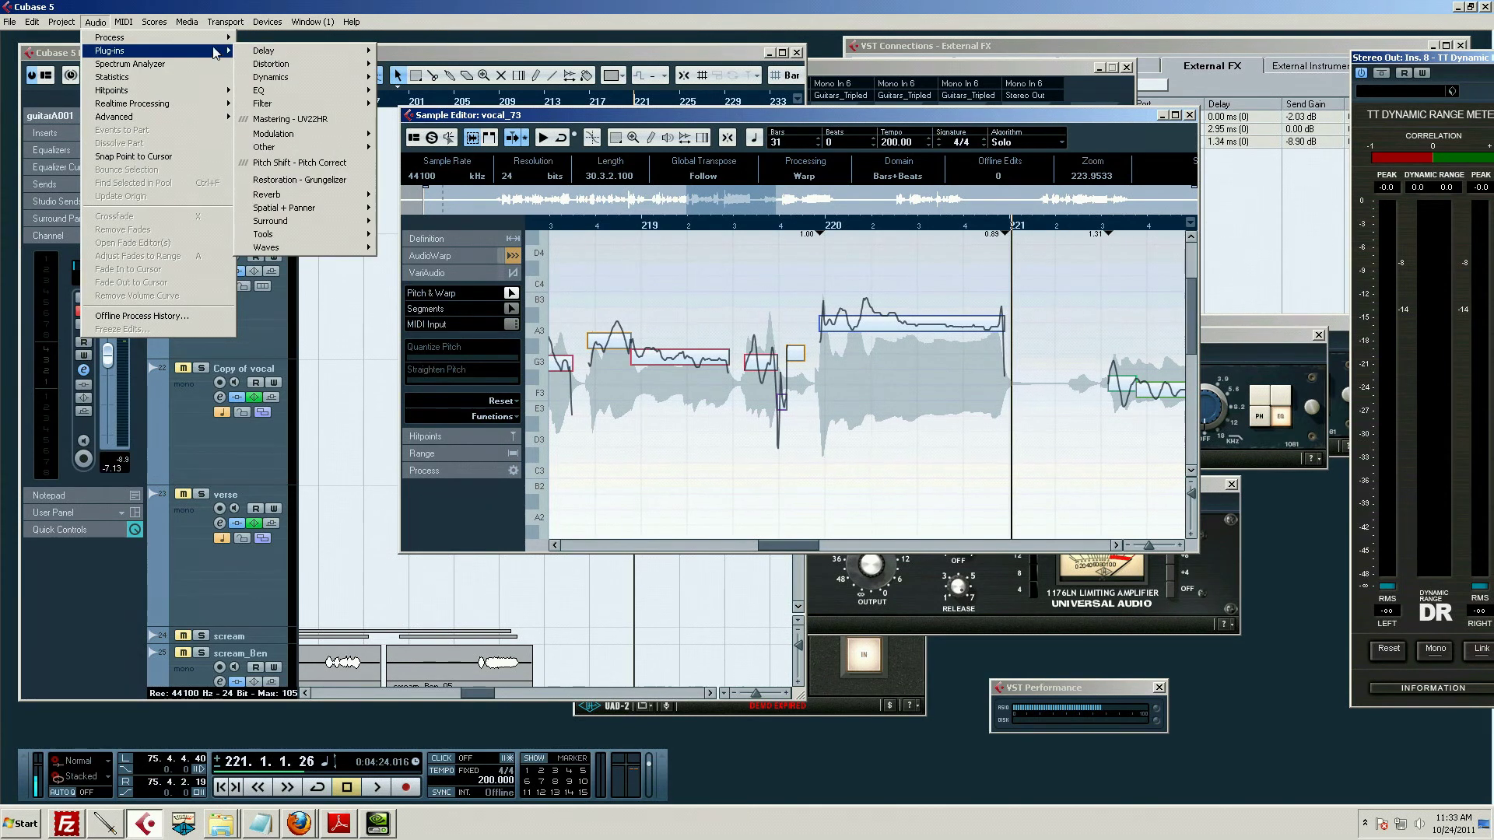
Step: Browse the Dynamics, Reverb and Modulation plug-in submenus, then dismiss the menu without applying any
mouse_move(333, 84)
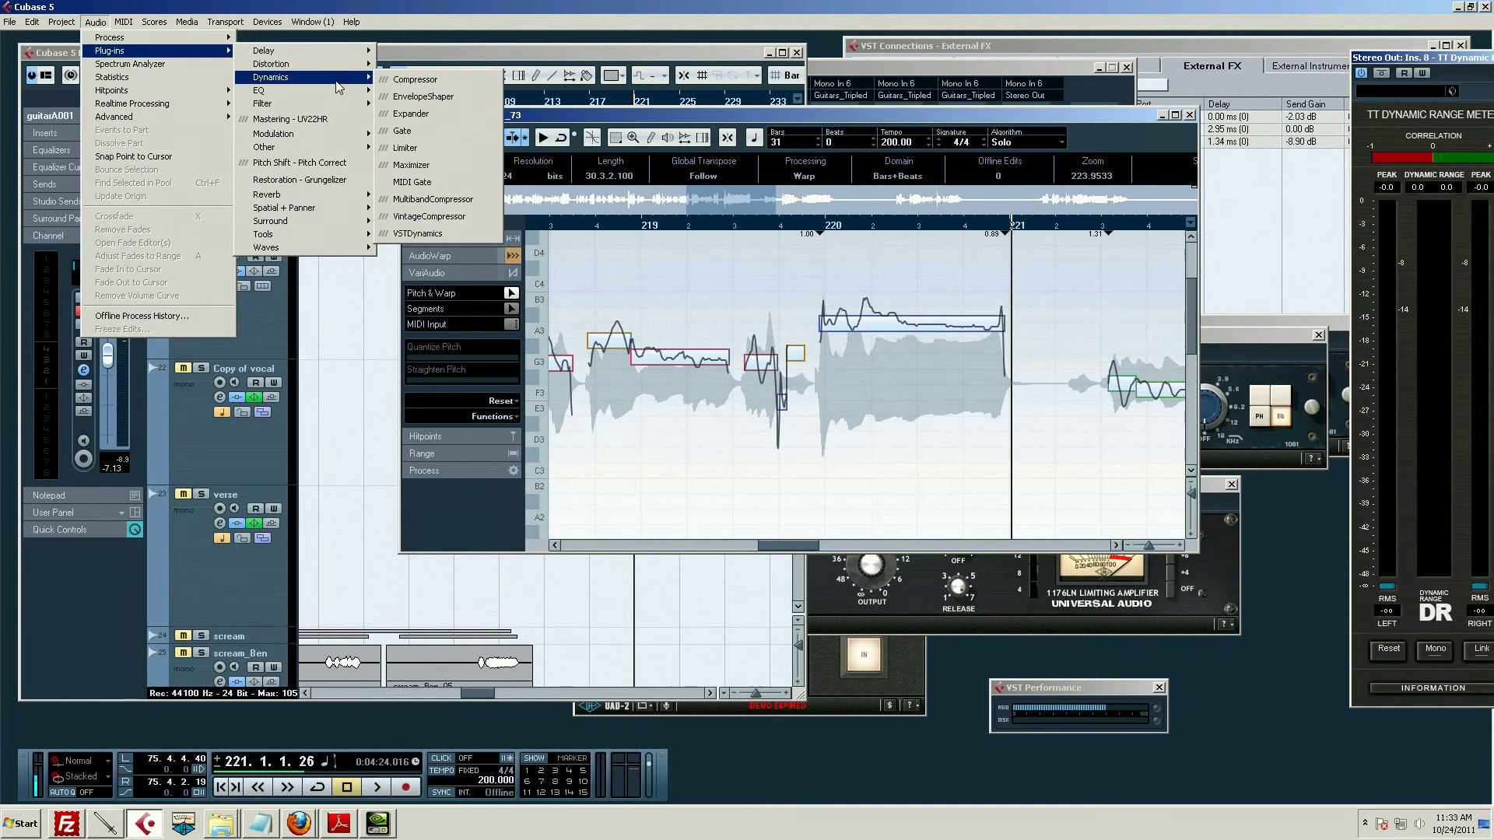
mouse_move(325, 239)
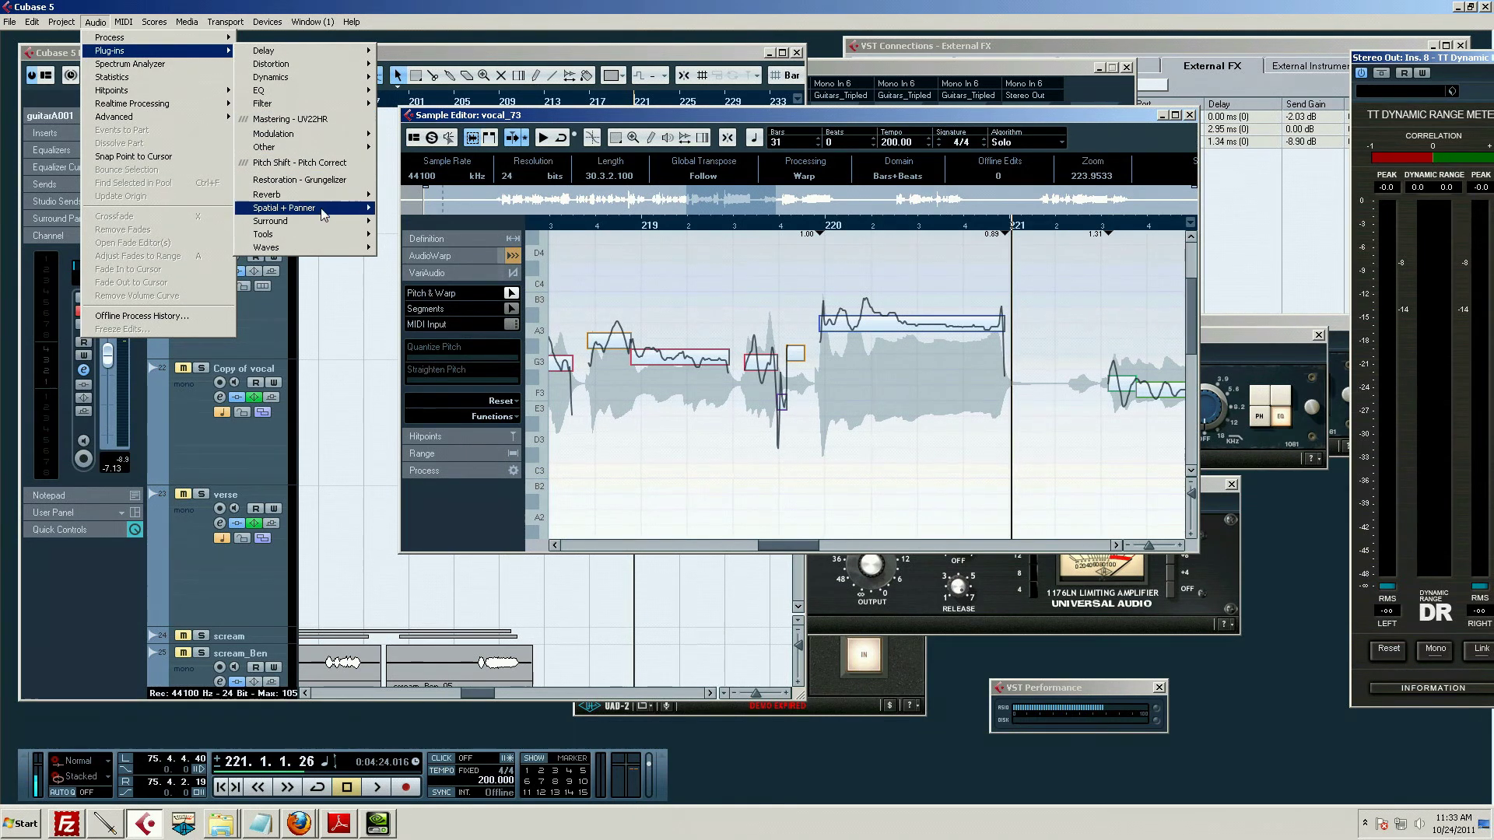
mouse_move(322, 200)
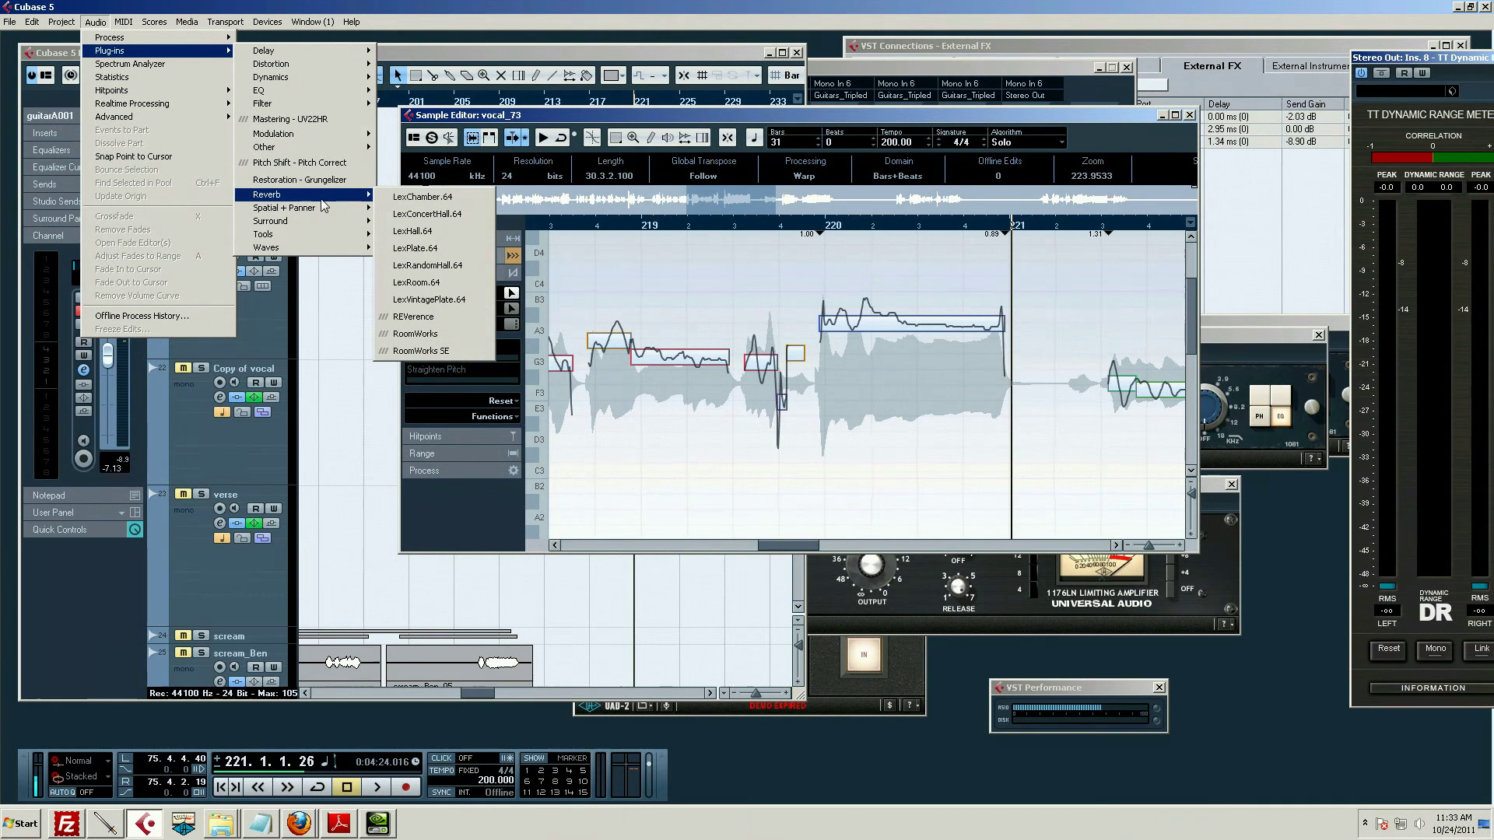
mouse_move(326, 140)
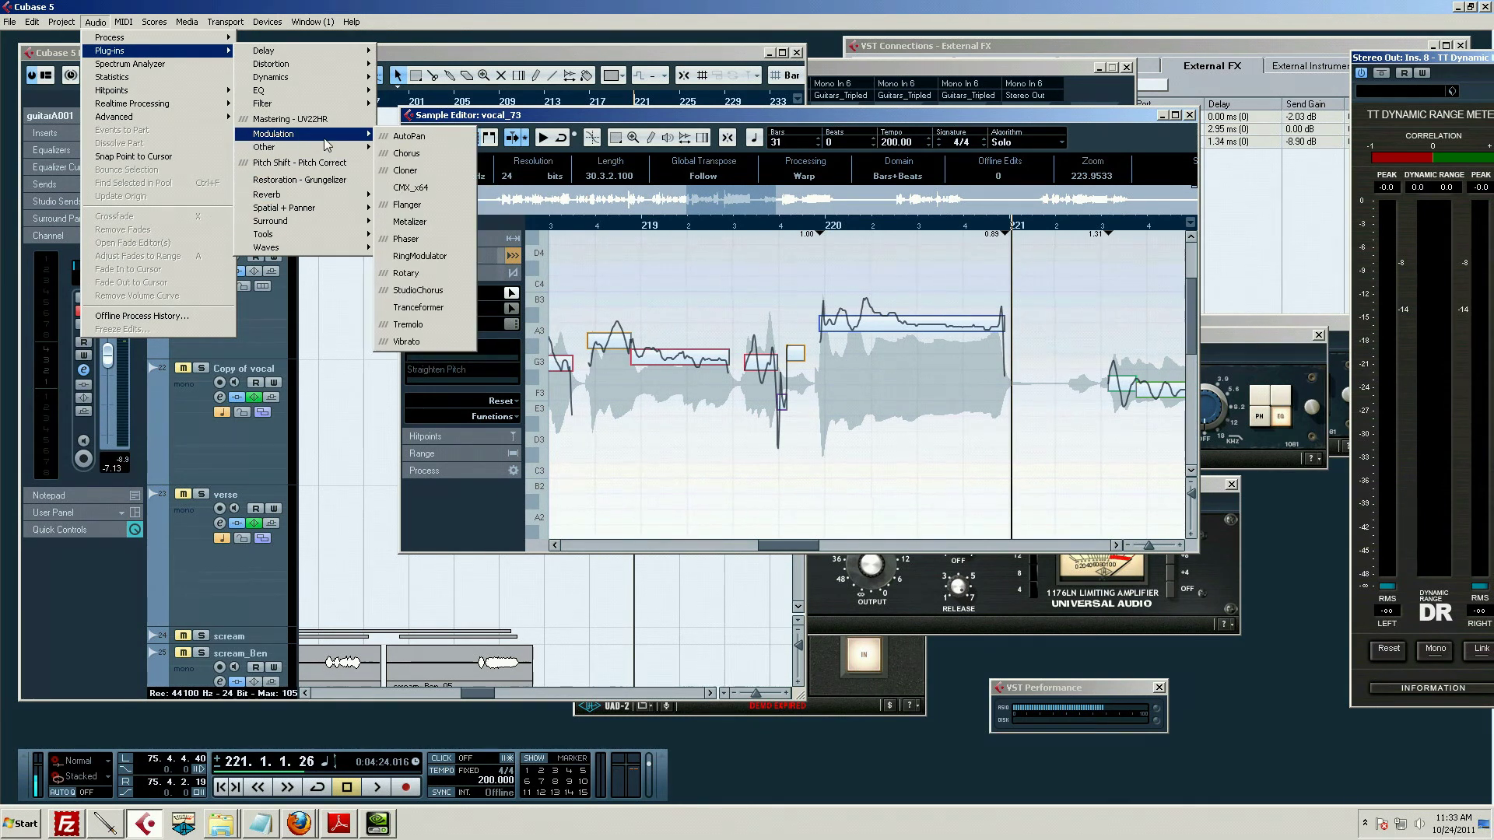
click(872, 273)
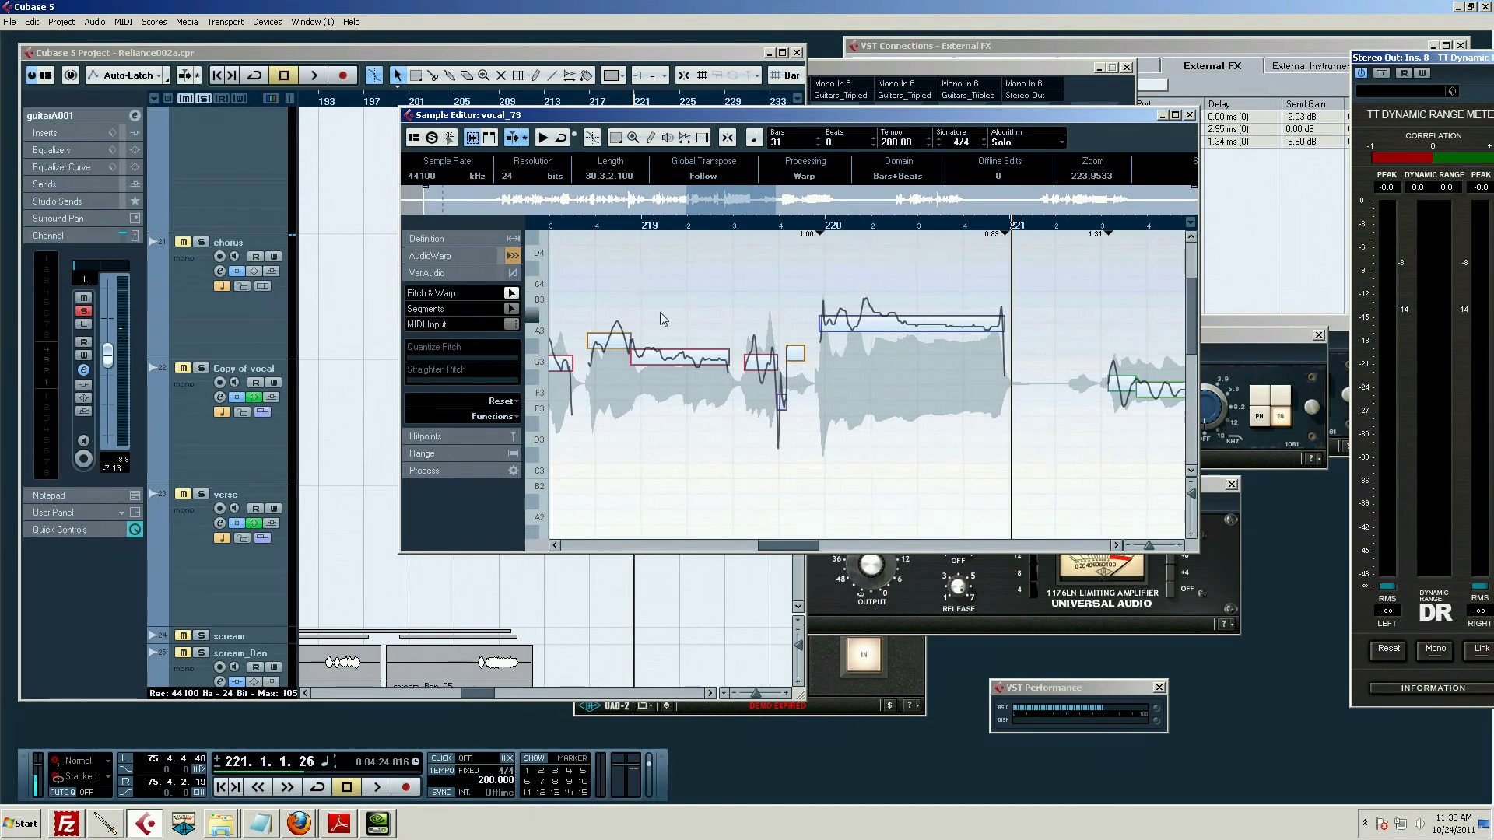
Step: Reverse a short range of vocal_73 near bar 220 with Audio > Process > Reverse, accepting the VariAudio data loss
click(511, 293)
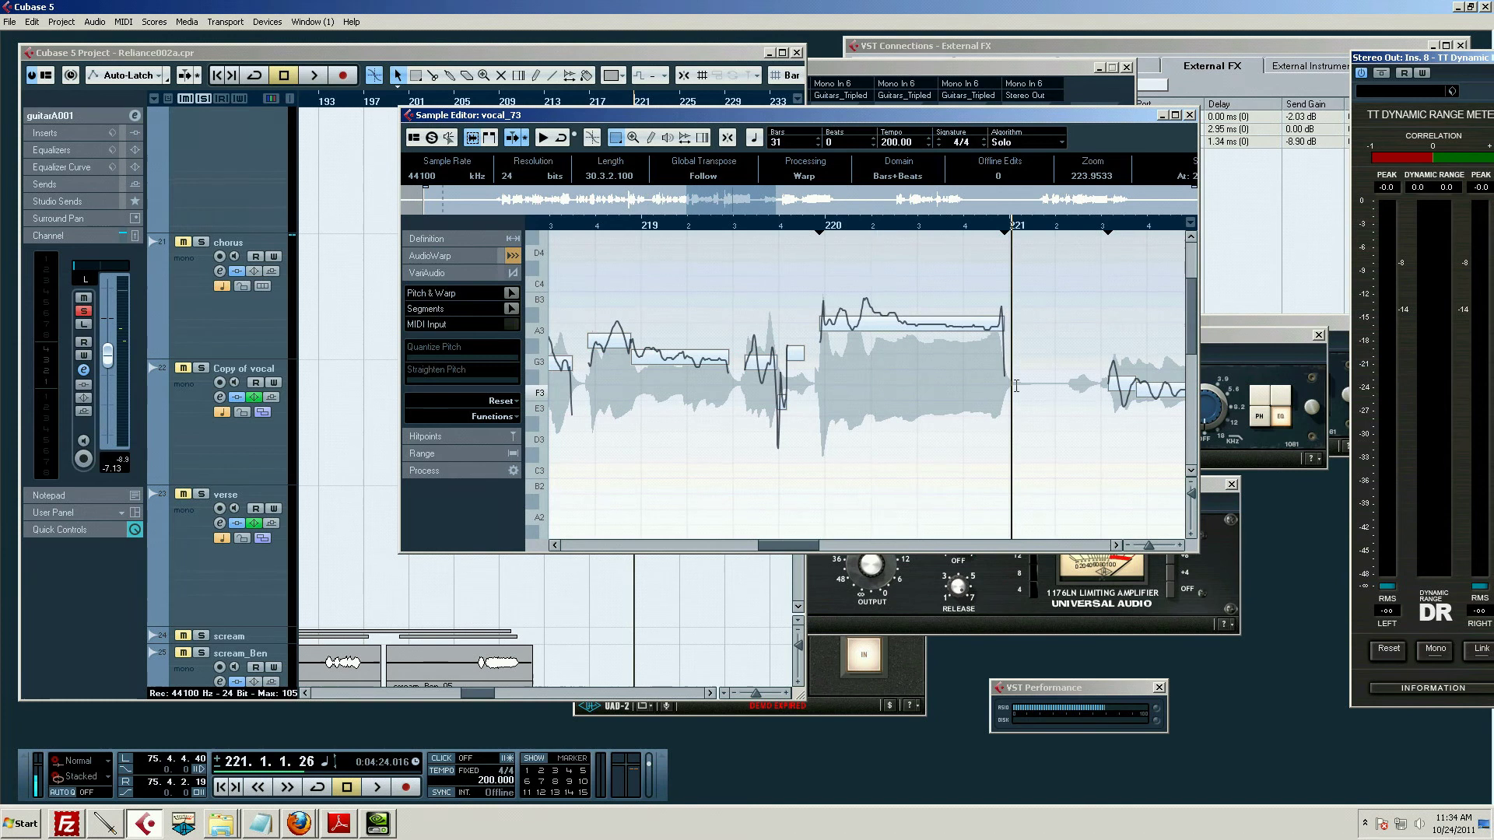
mouse_move(1027, 389)
mouse_down()
mouse_move(801, 385)
mouse_move(814, 384)
mouse_up()
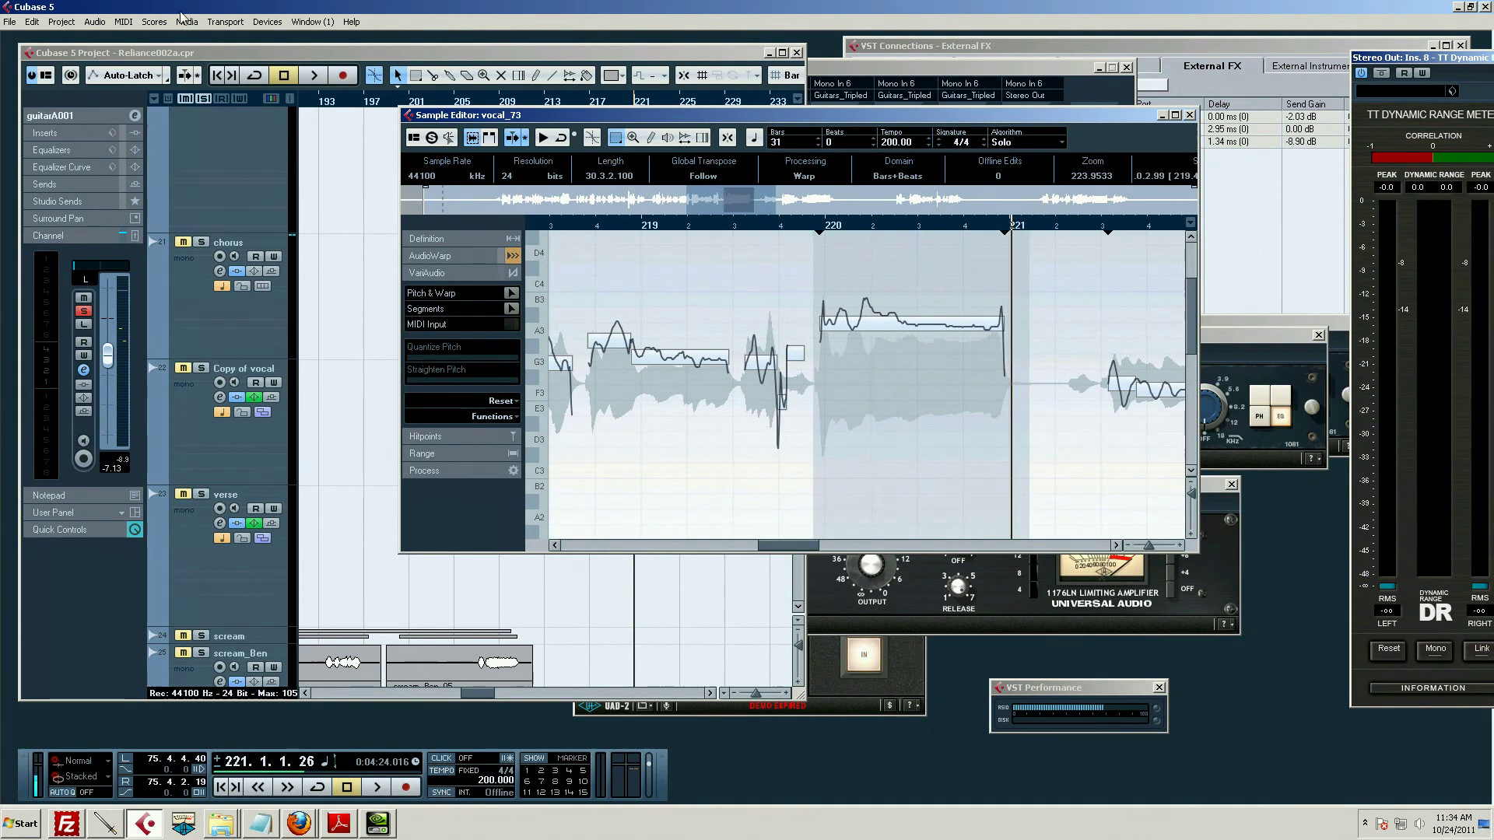
click(96, 23)
mouse_move(168, 39)
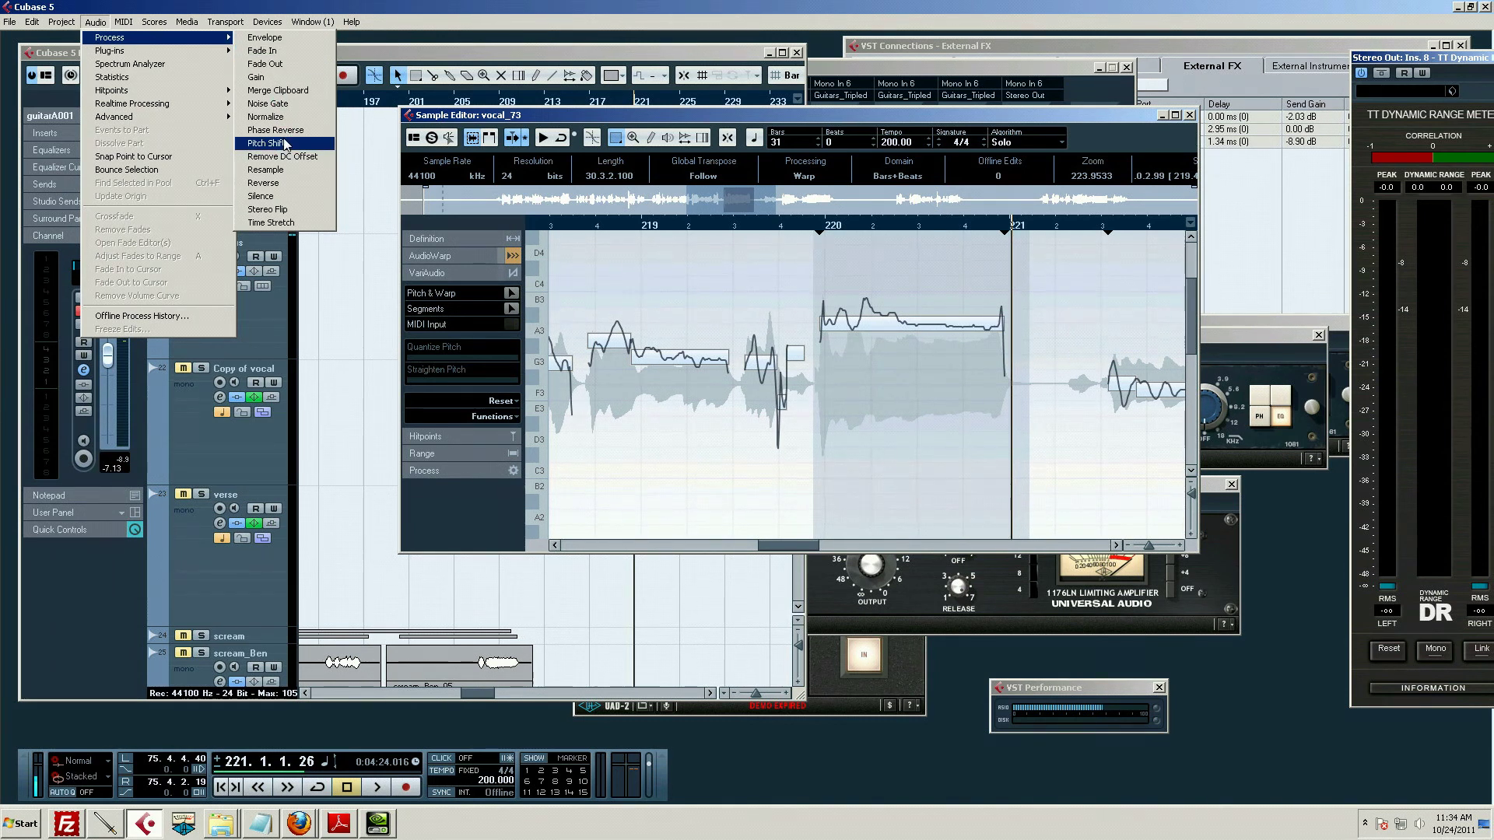
click(285, 196)
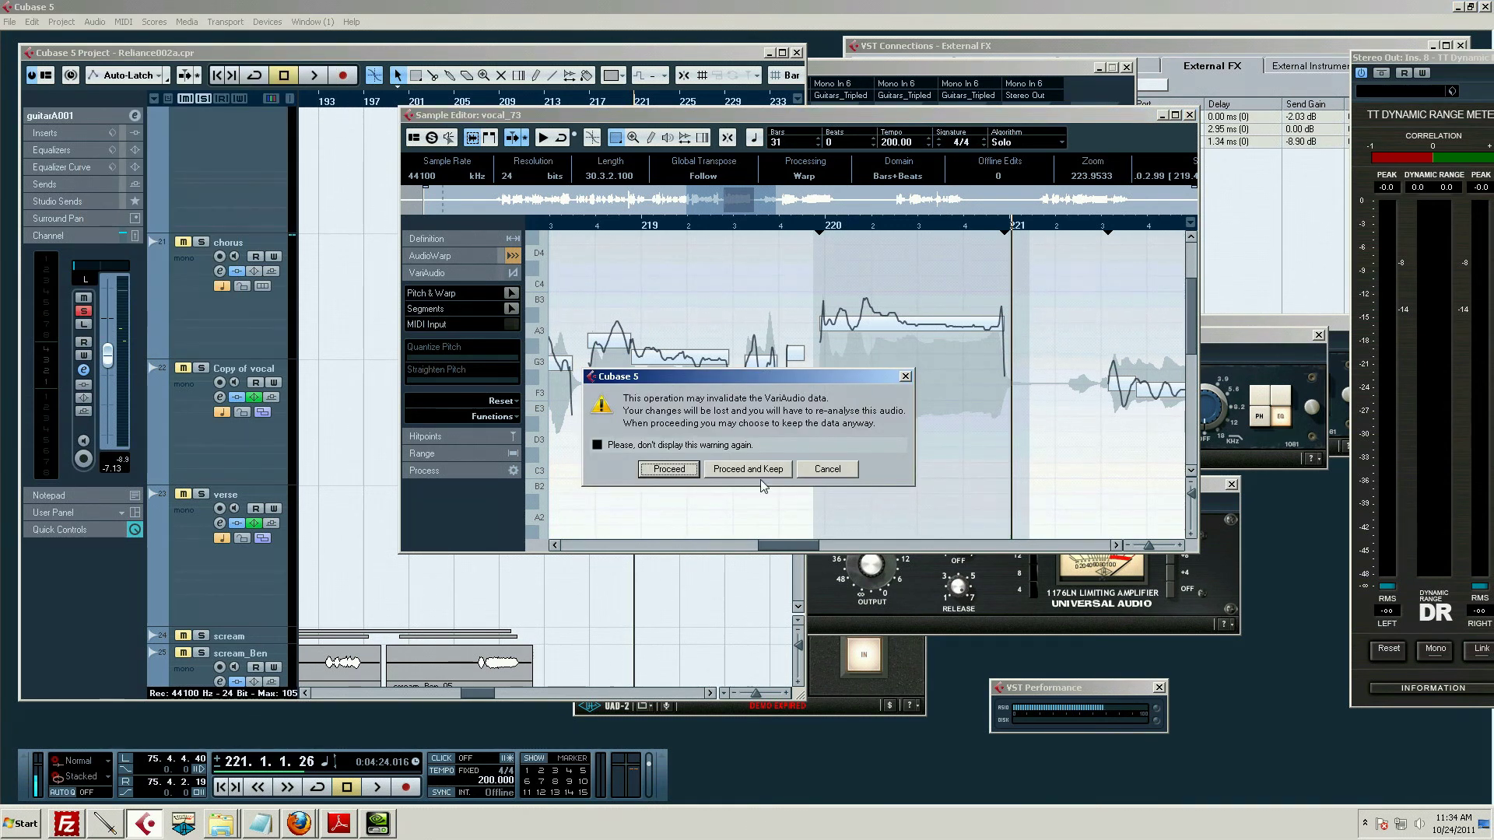
click(669, 469)
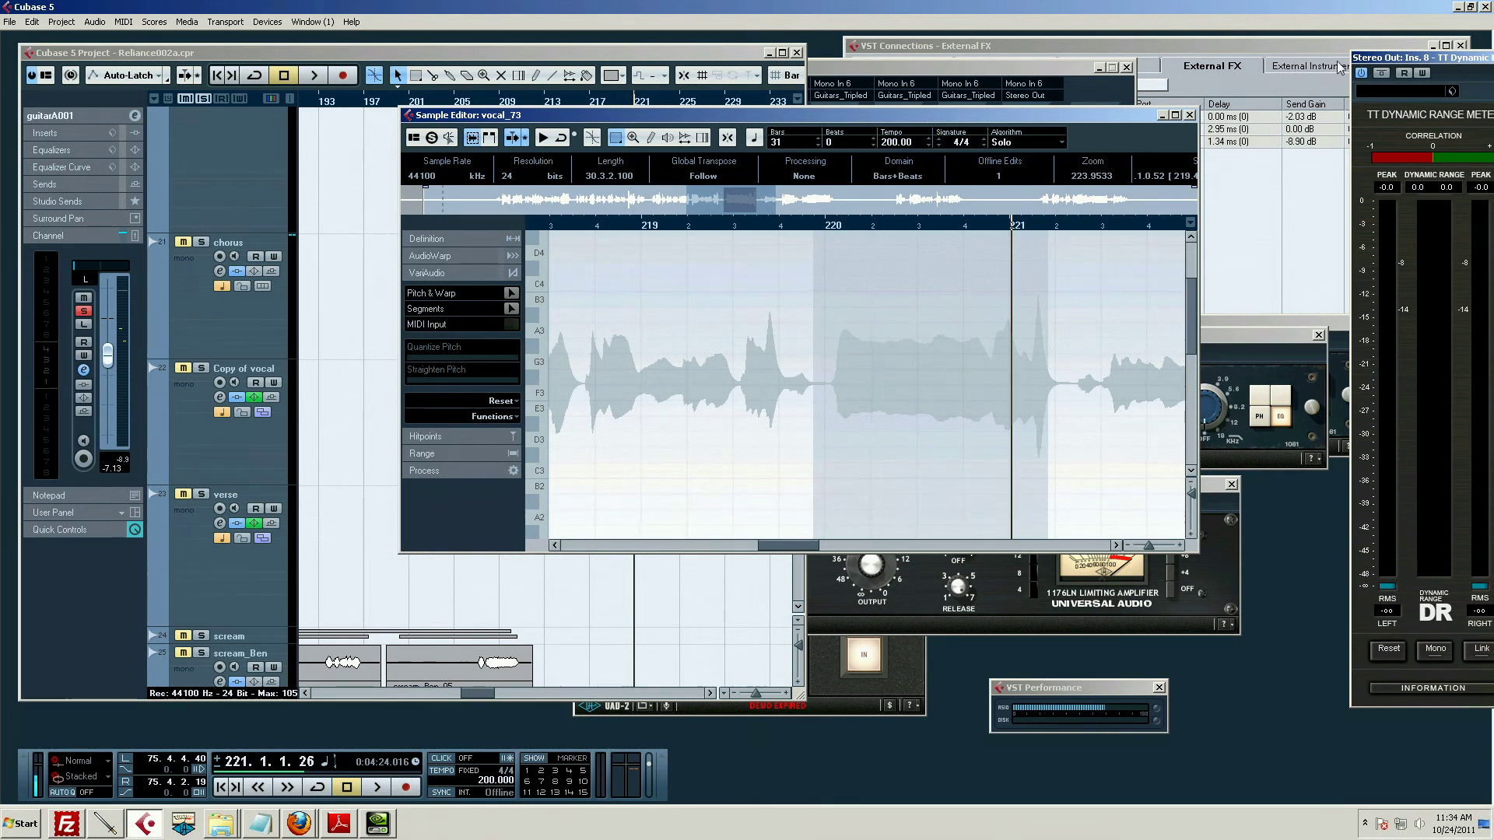
key(Return)
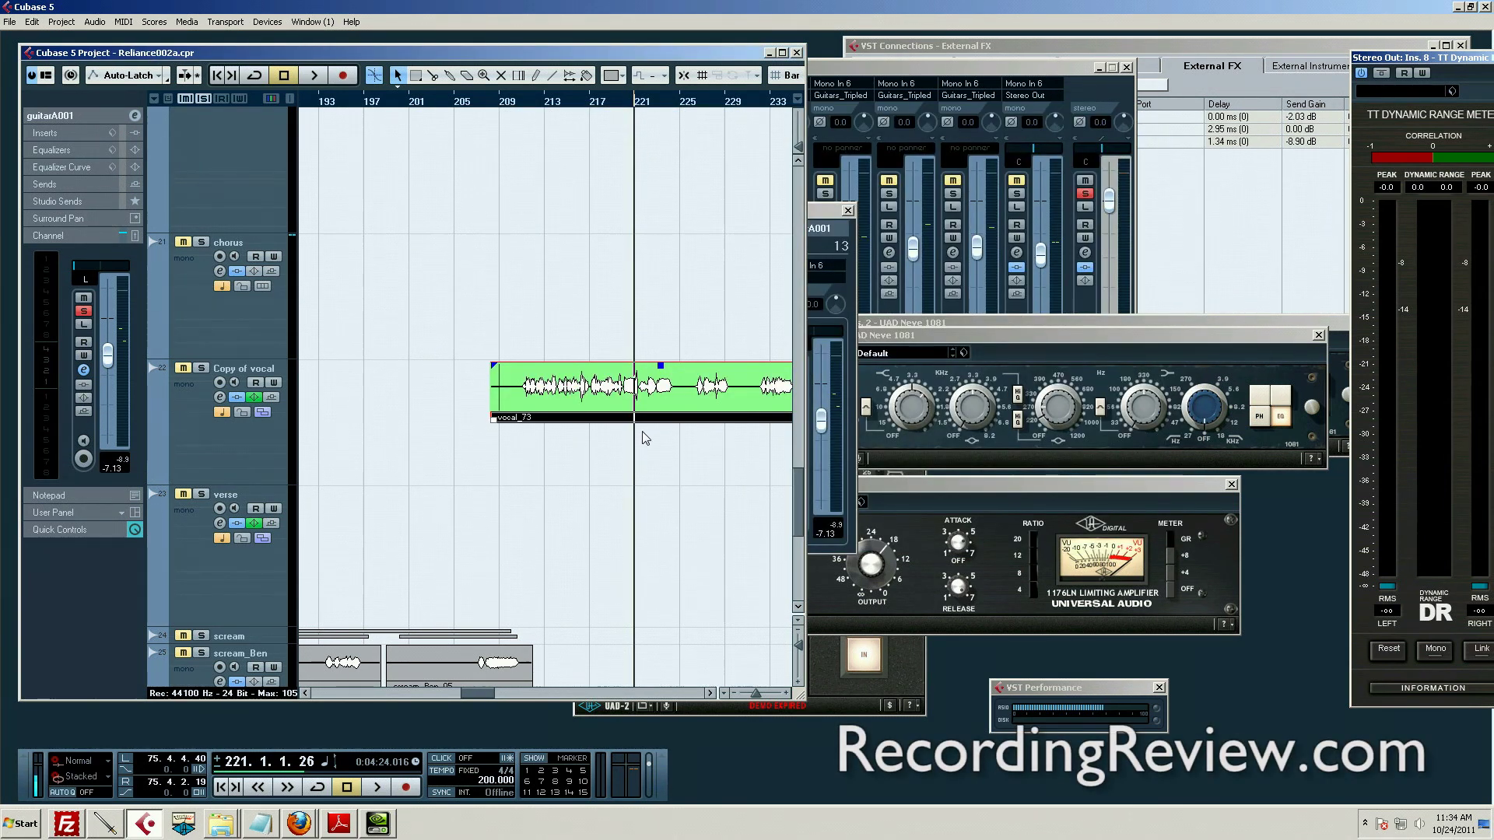
double_click(673, 406)
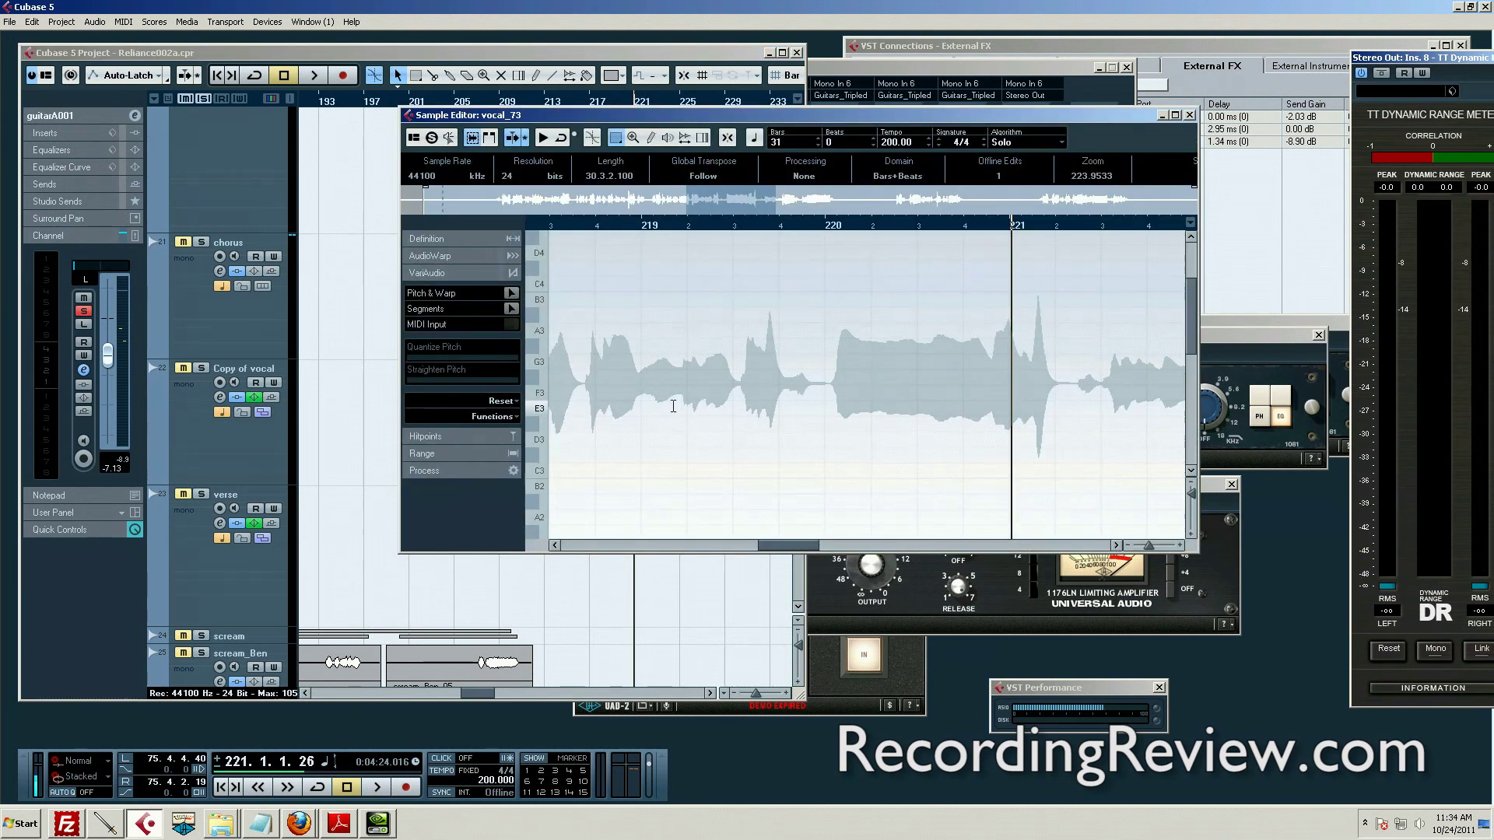